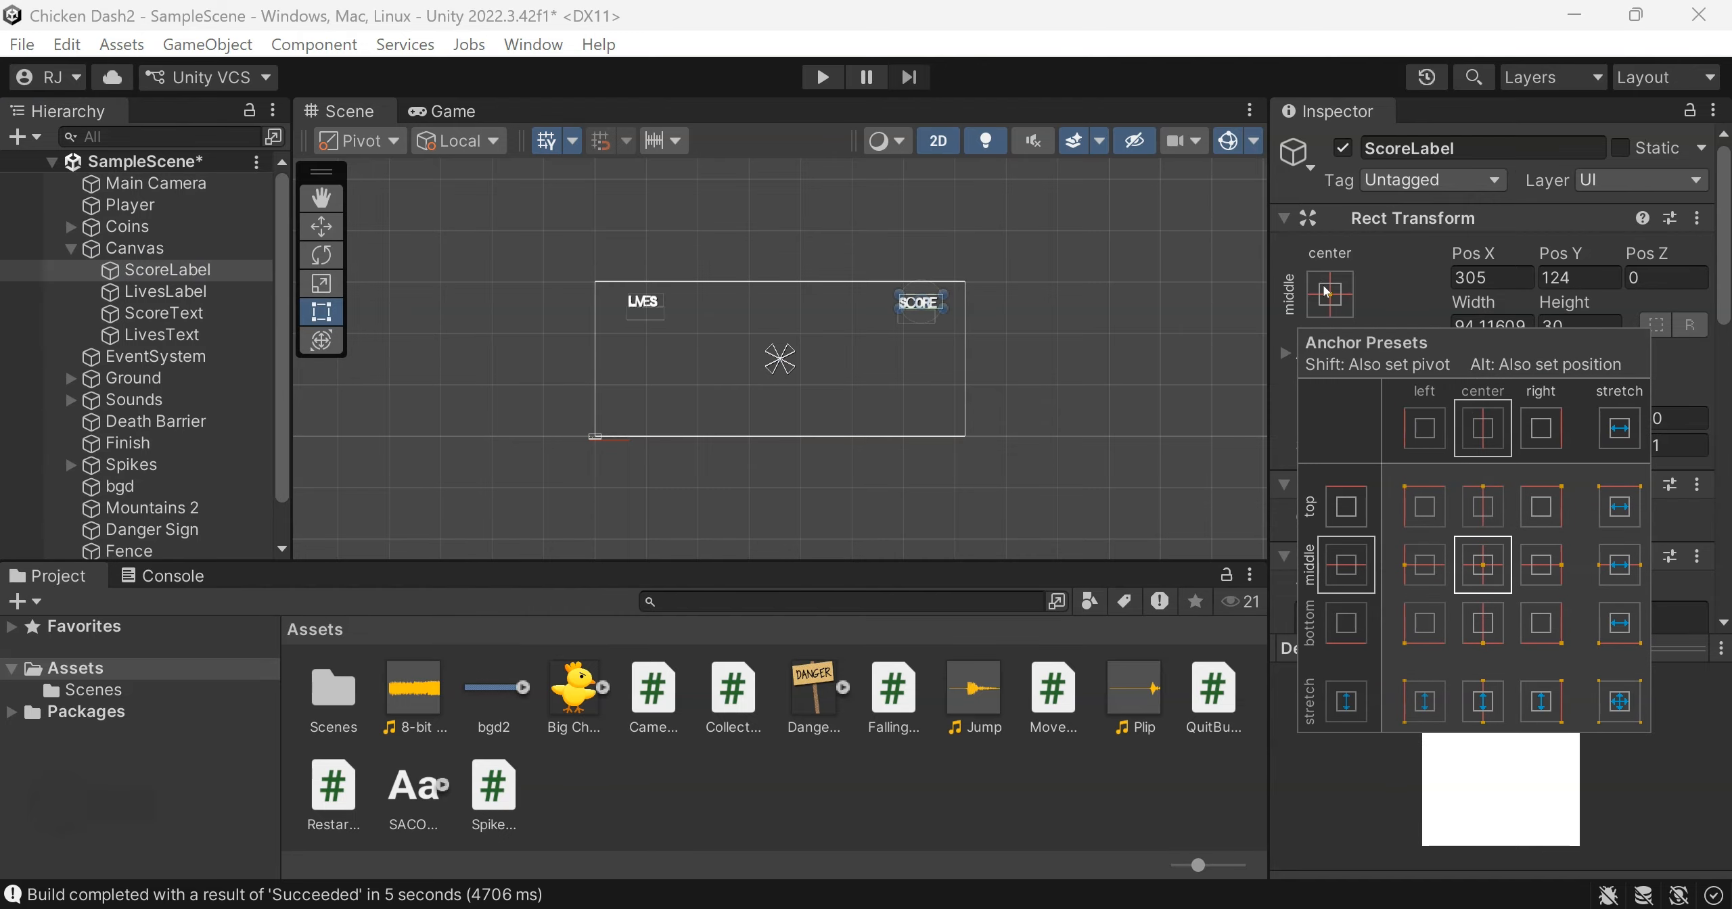
# Set the anchor presets of ScoreLabel and LivesLabel to stretch in both directions
pyautogui.click(1620, 700)
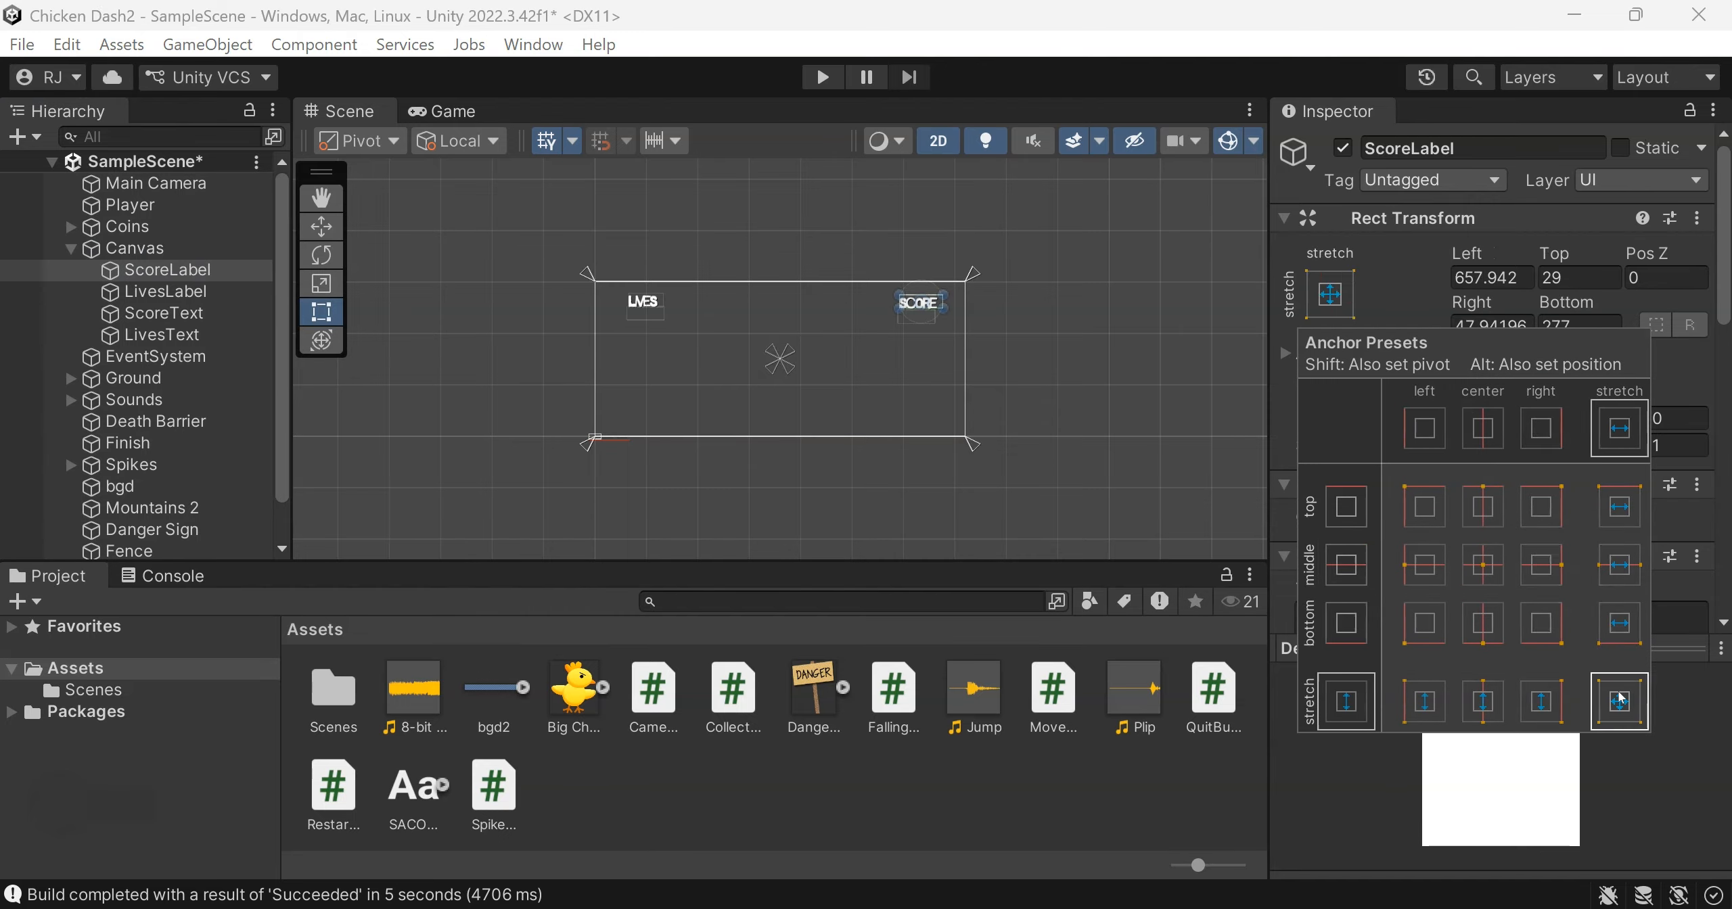
pyautogui.click(180, 291)
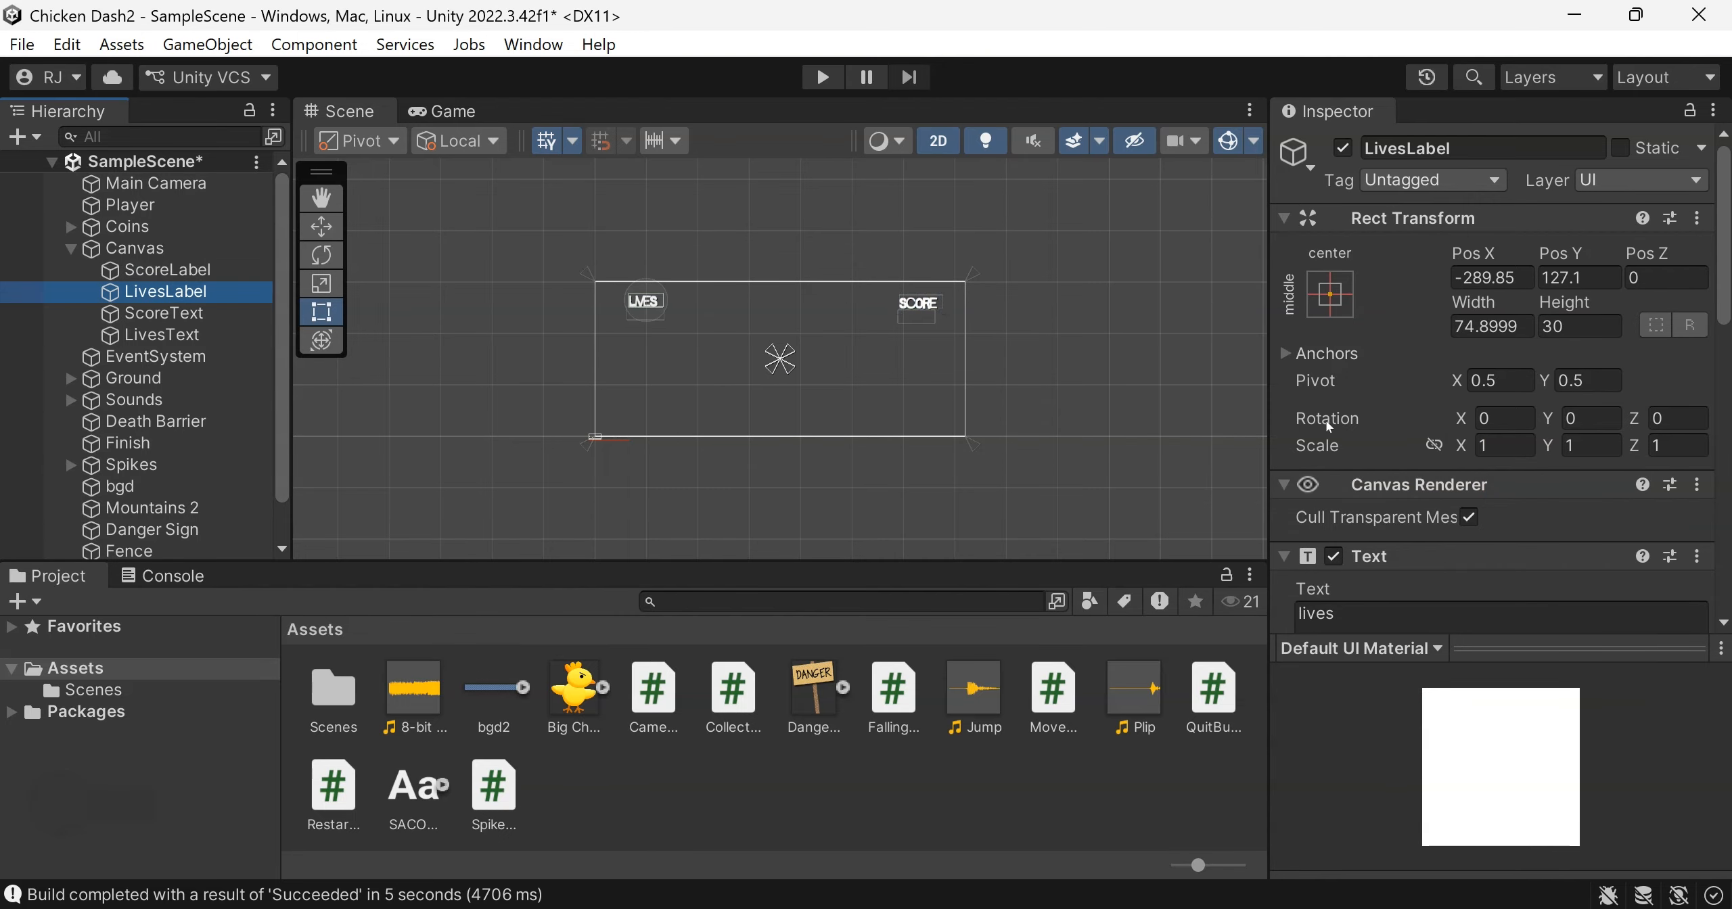
pyautogui.click(1324, 304)
pyautogui.click(1645, 712)
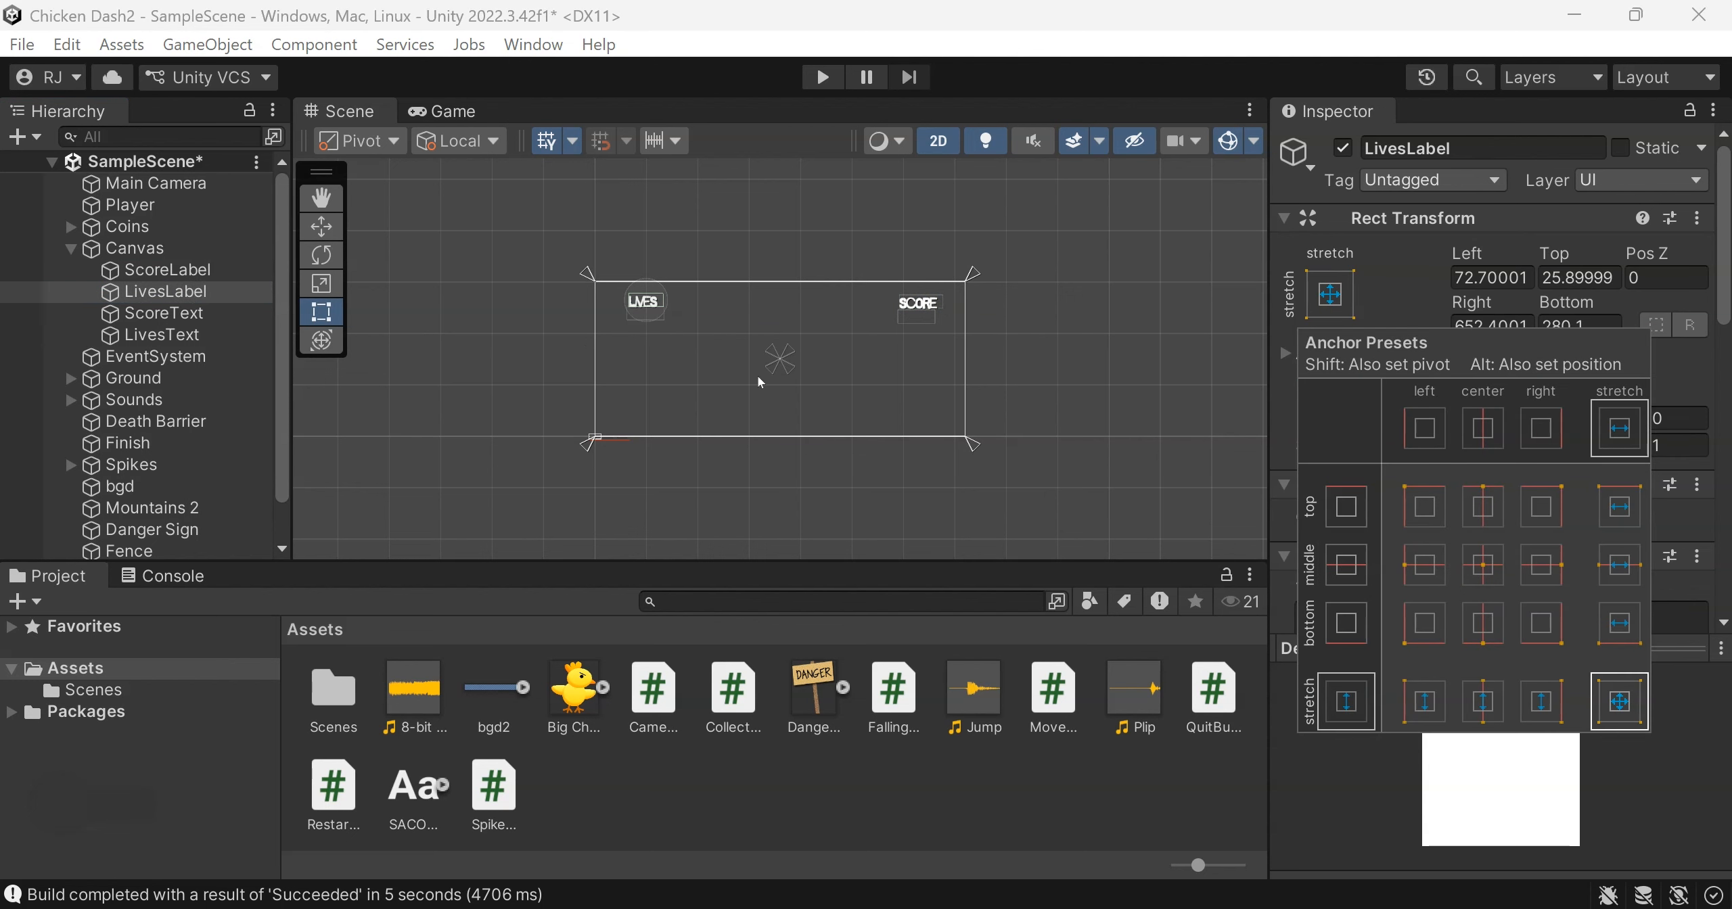
# Set the anchor presets of ScoreText and LivesText to stretch in both directions
pyautogui.click(877, 331)
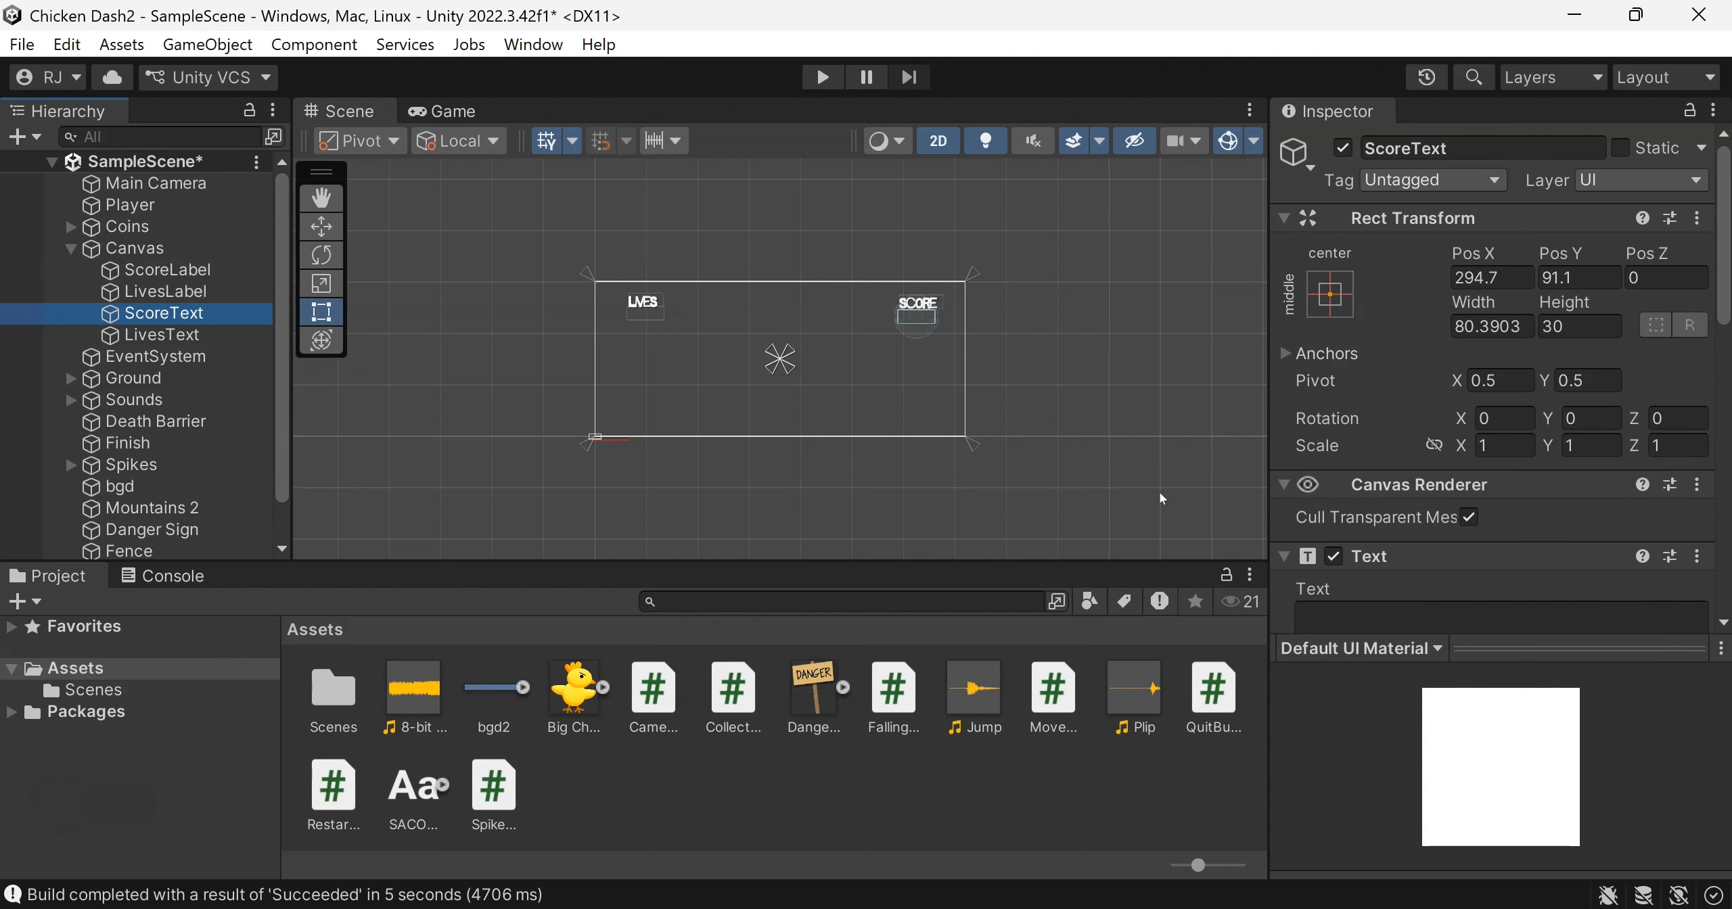
pyautogui.click(1330, 294)
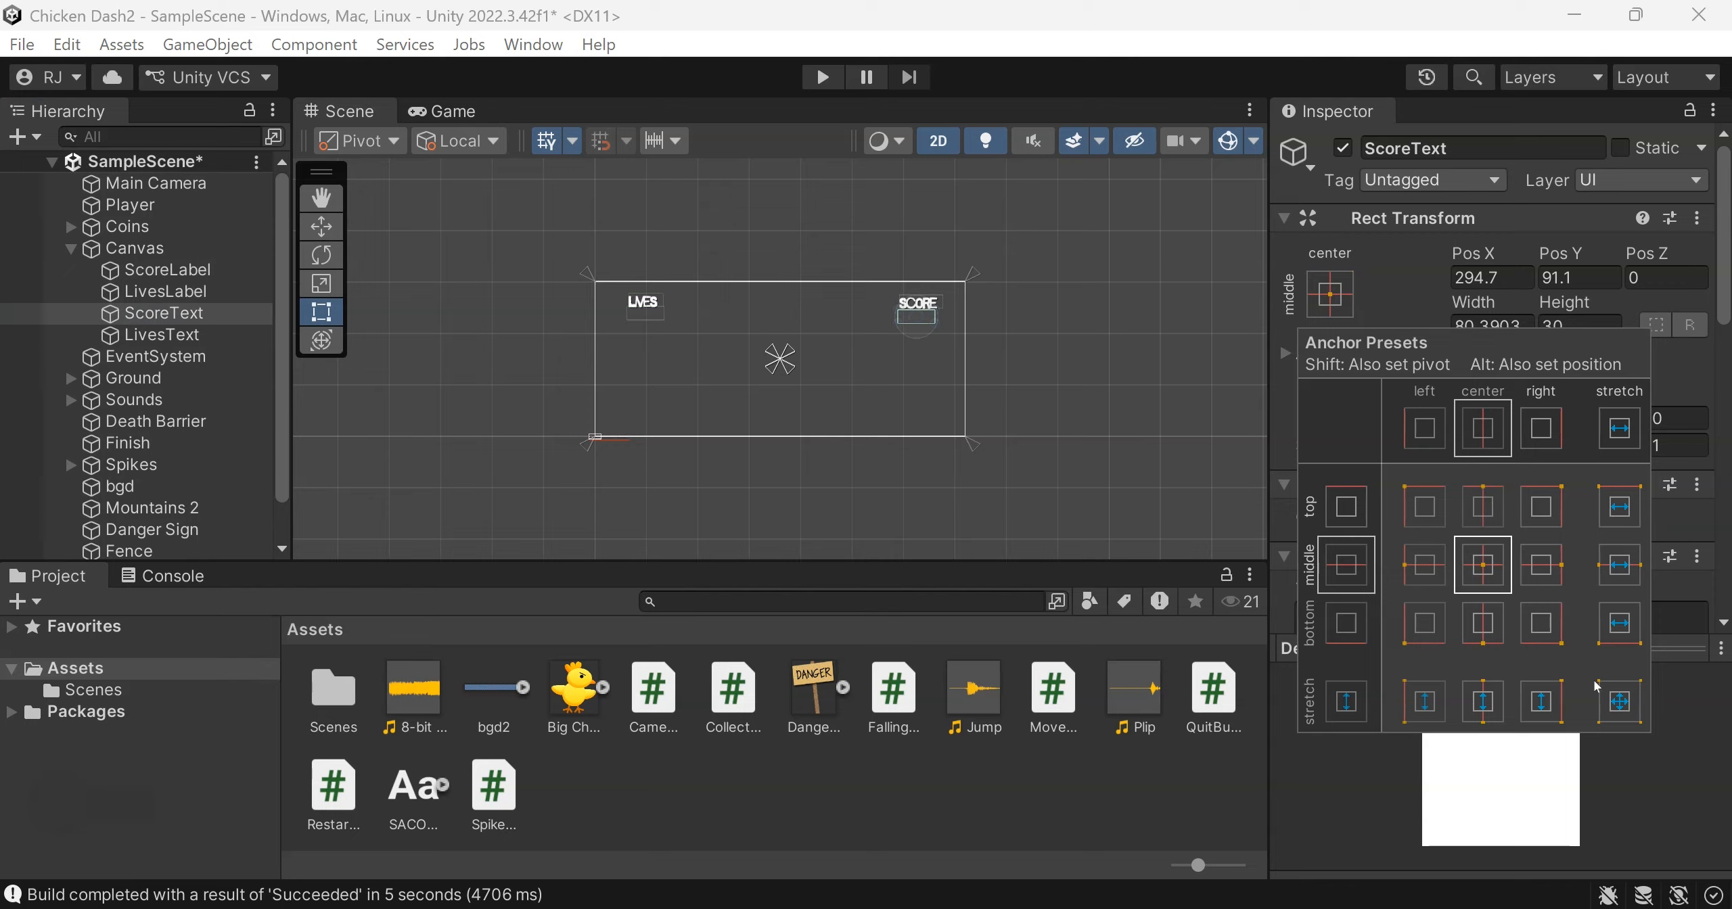
pyautogui.click(1617, 700)
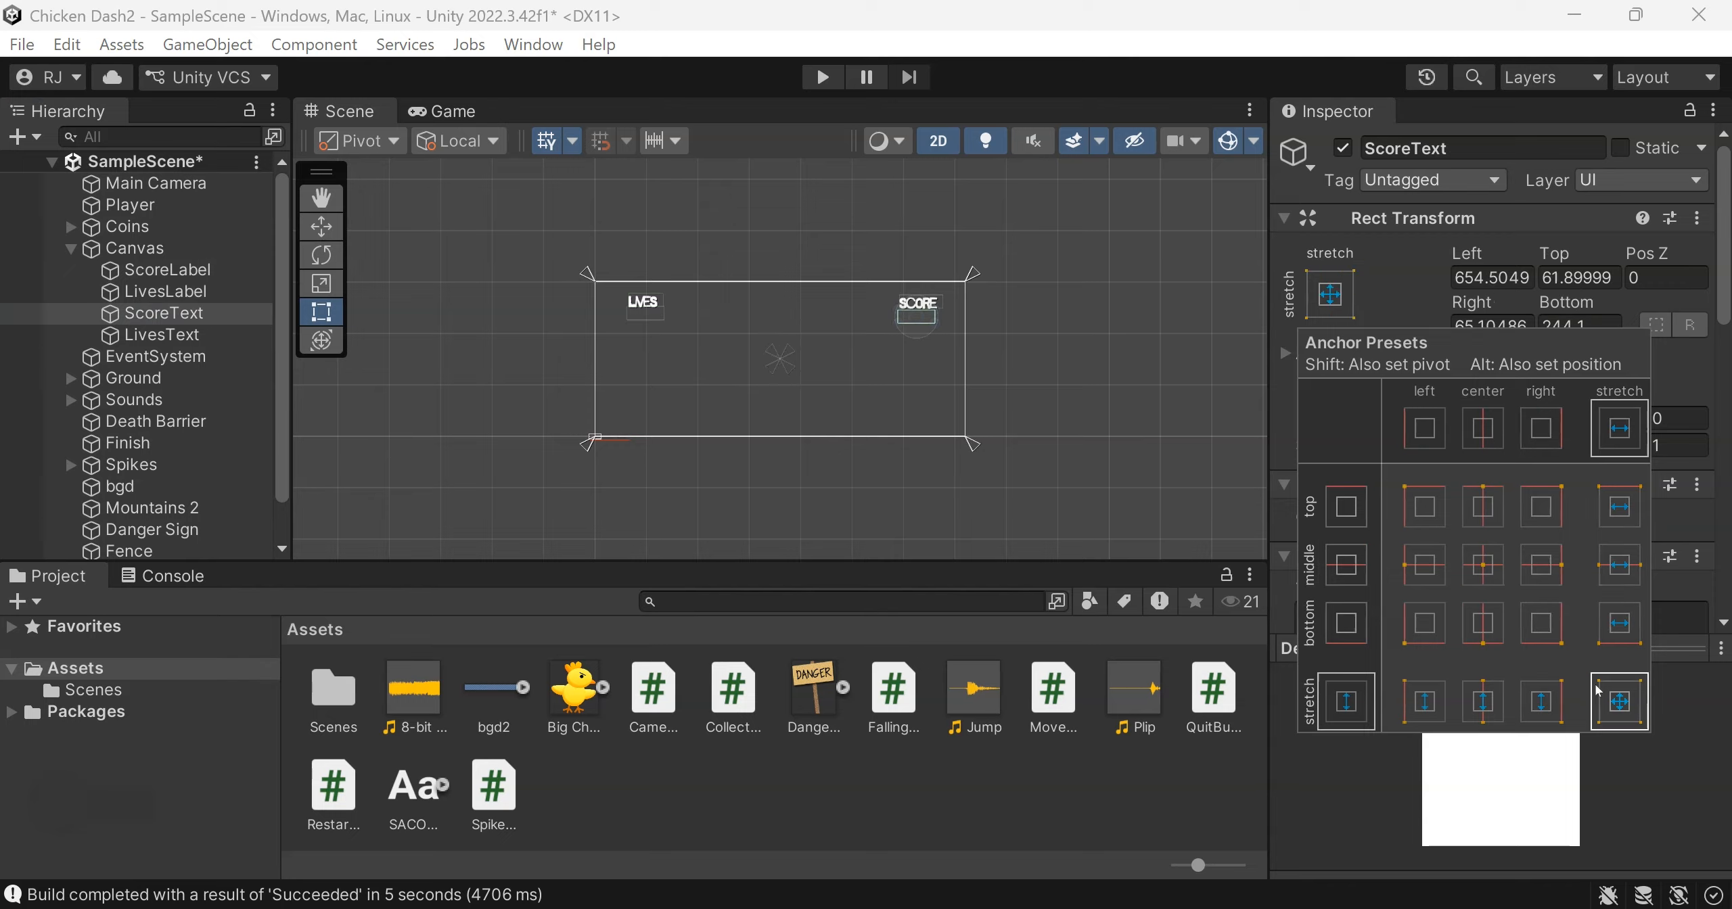
pyautogui.click(186, 337)
pyautogui.click(1330, 311)
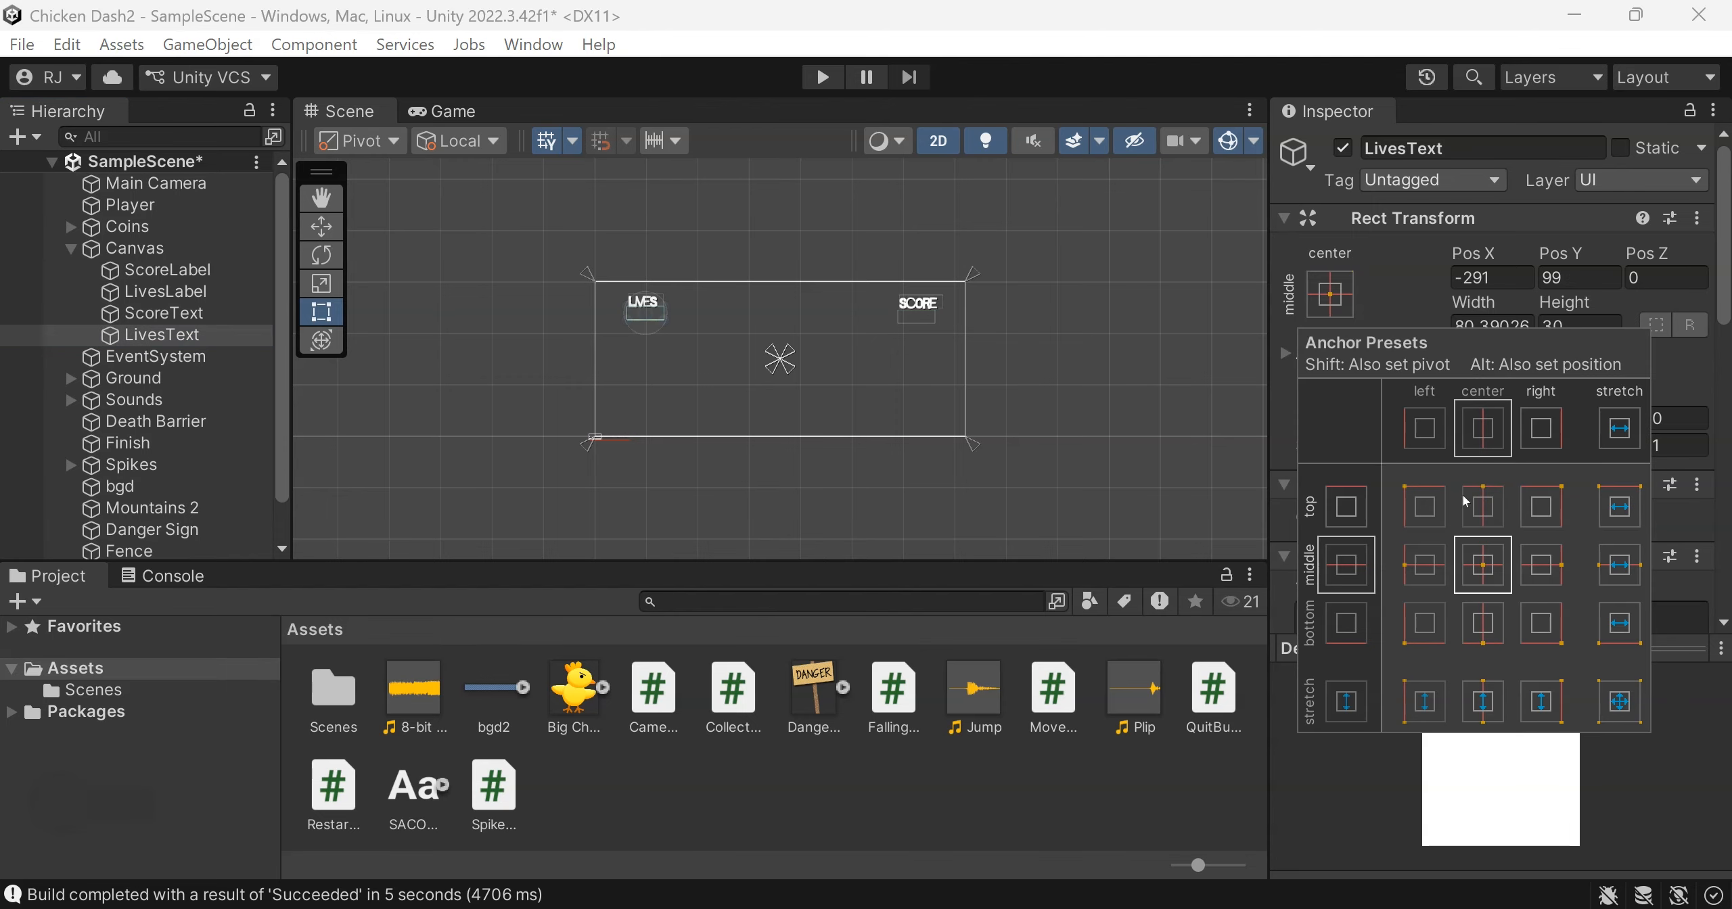
pyautogui.click(1616, 701)
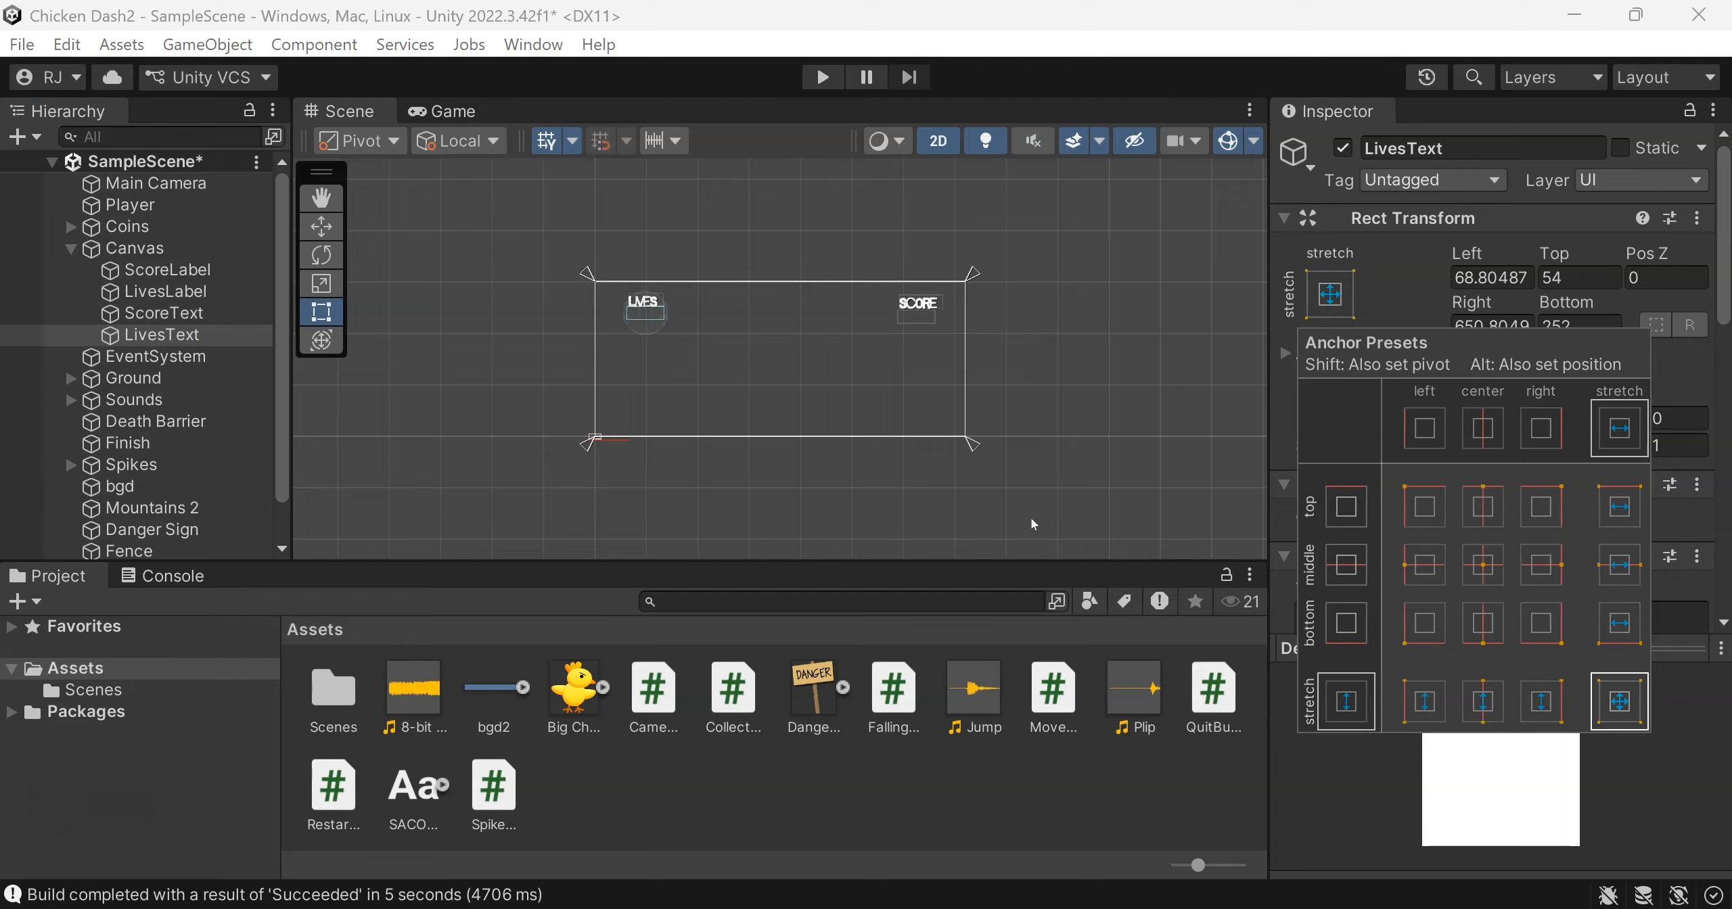
pyautogui.click(1057, 458)
# Build and run the game, saving the changes to SampleScene, and quit it from the Game Over screen
pyautogui.click(22, 44)
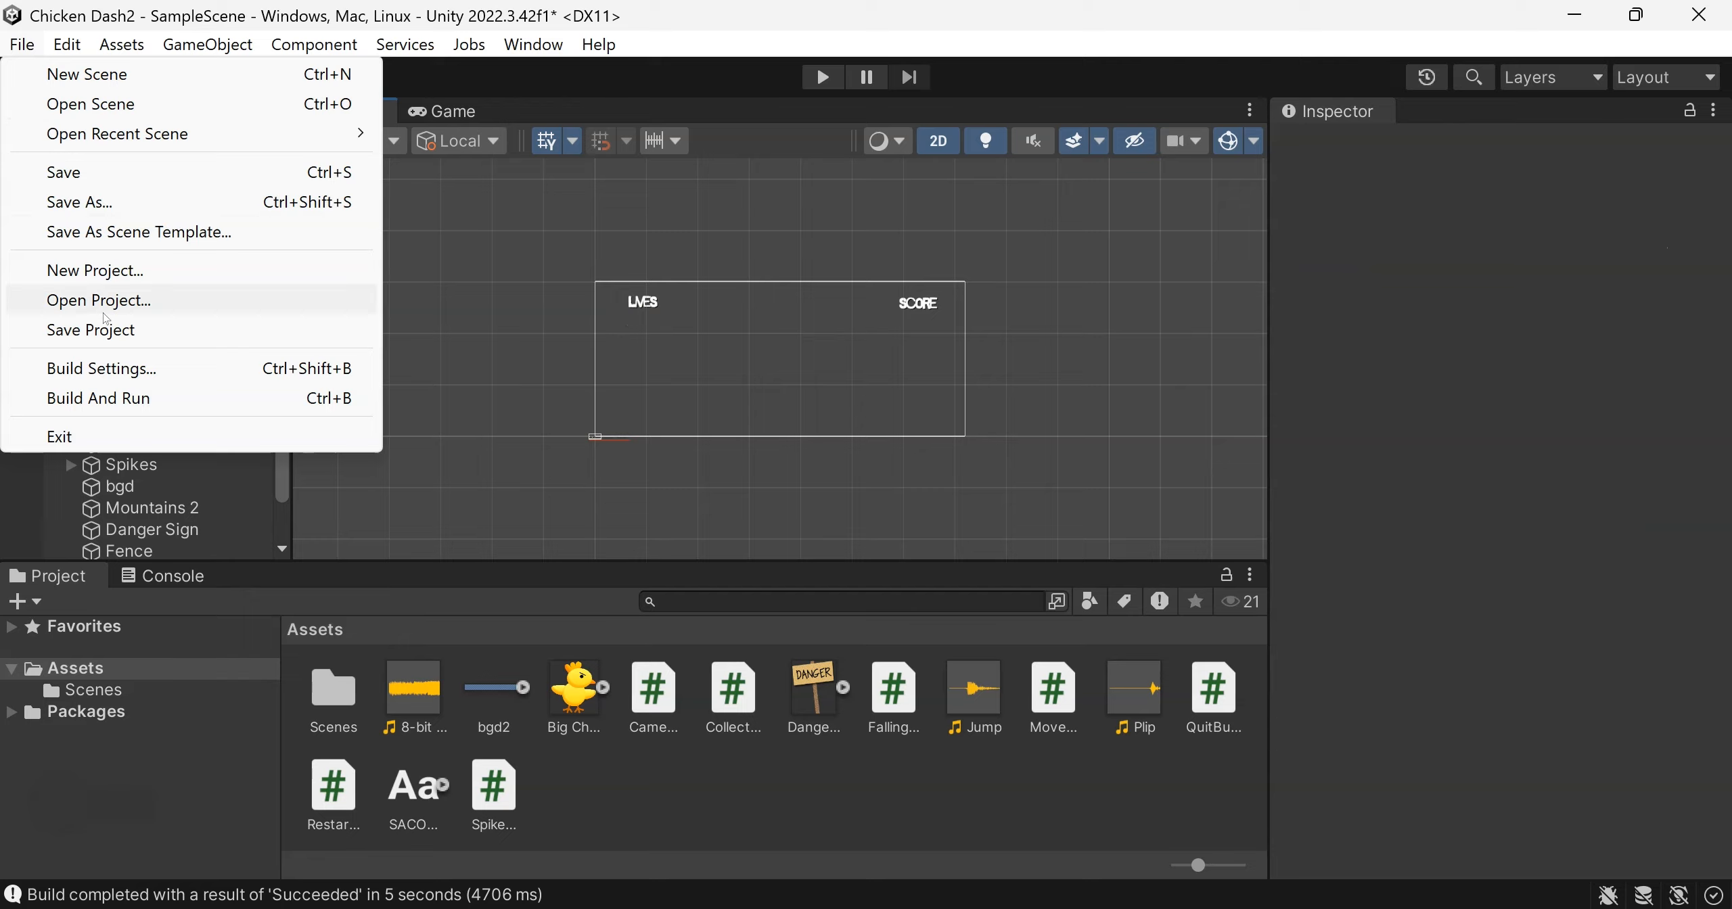
pyautogui.click(122, 397)
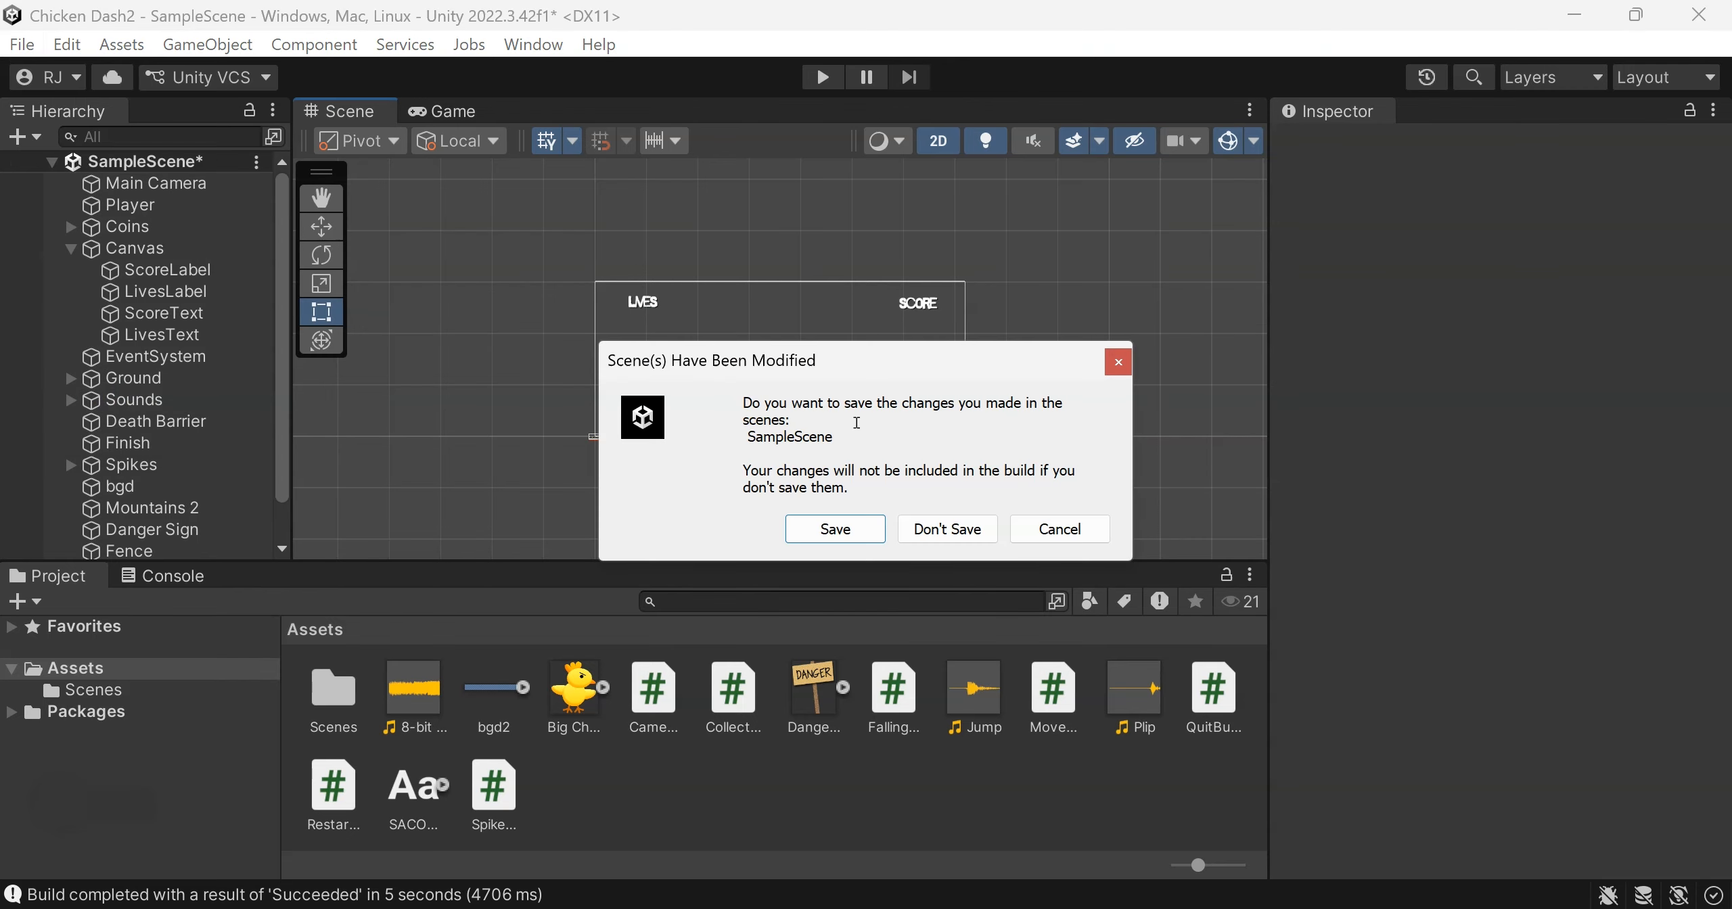
pyautogui.click(844, 537)
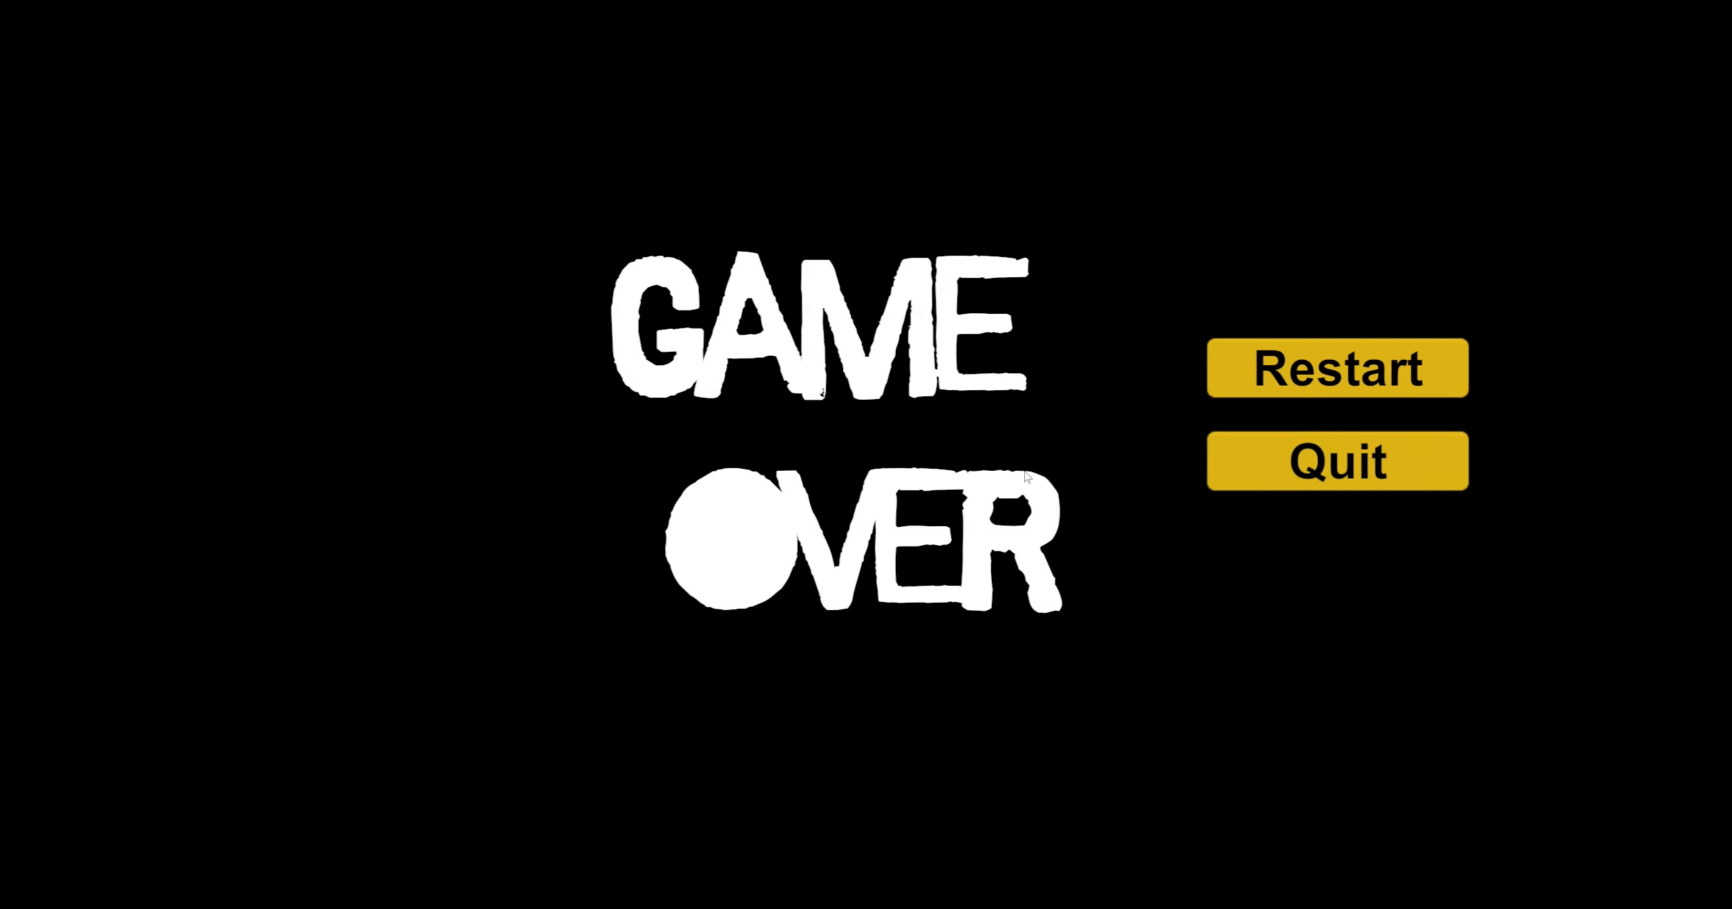
pyautogui.click(1292, 462)
# Select LivesLabel in the scene to check its anchor settings
pyautogui.click(649, 306)
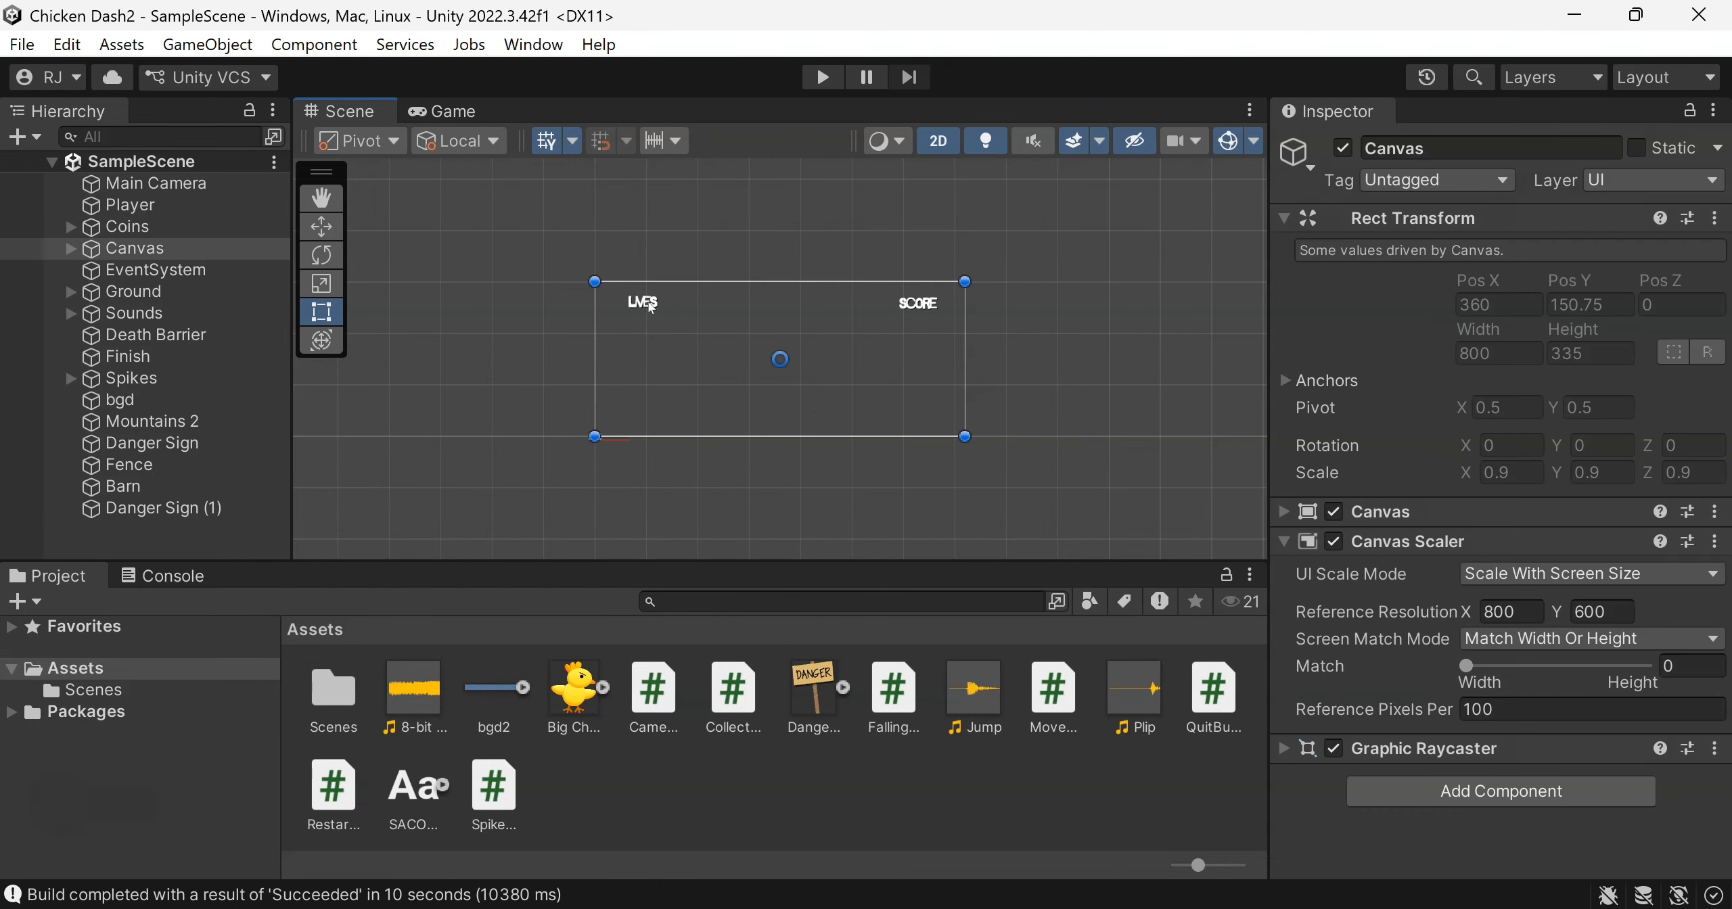
pyautogui.click(649, 305)
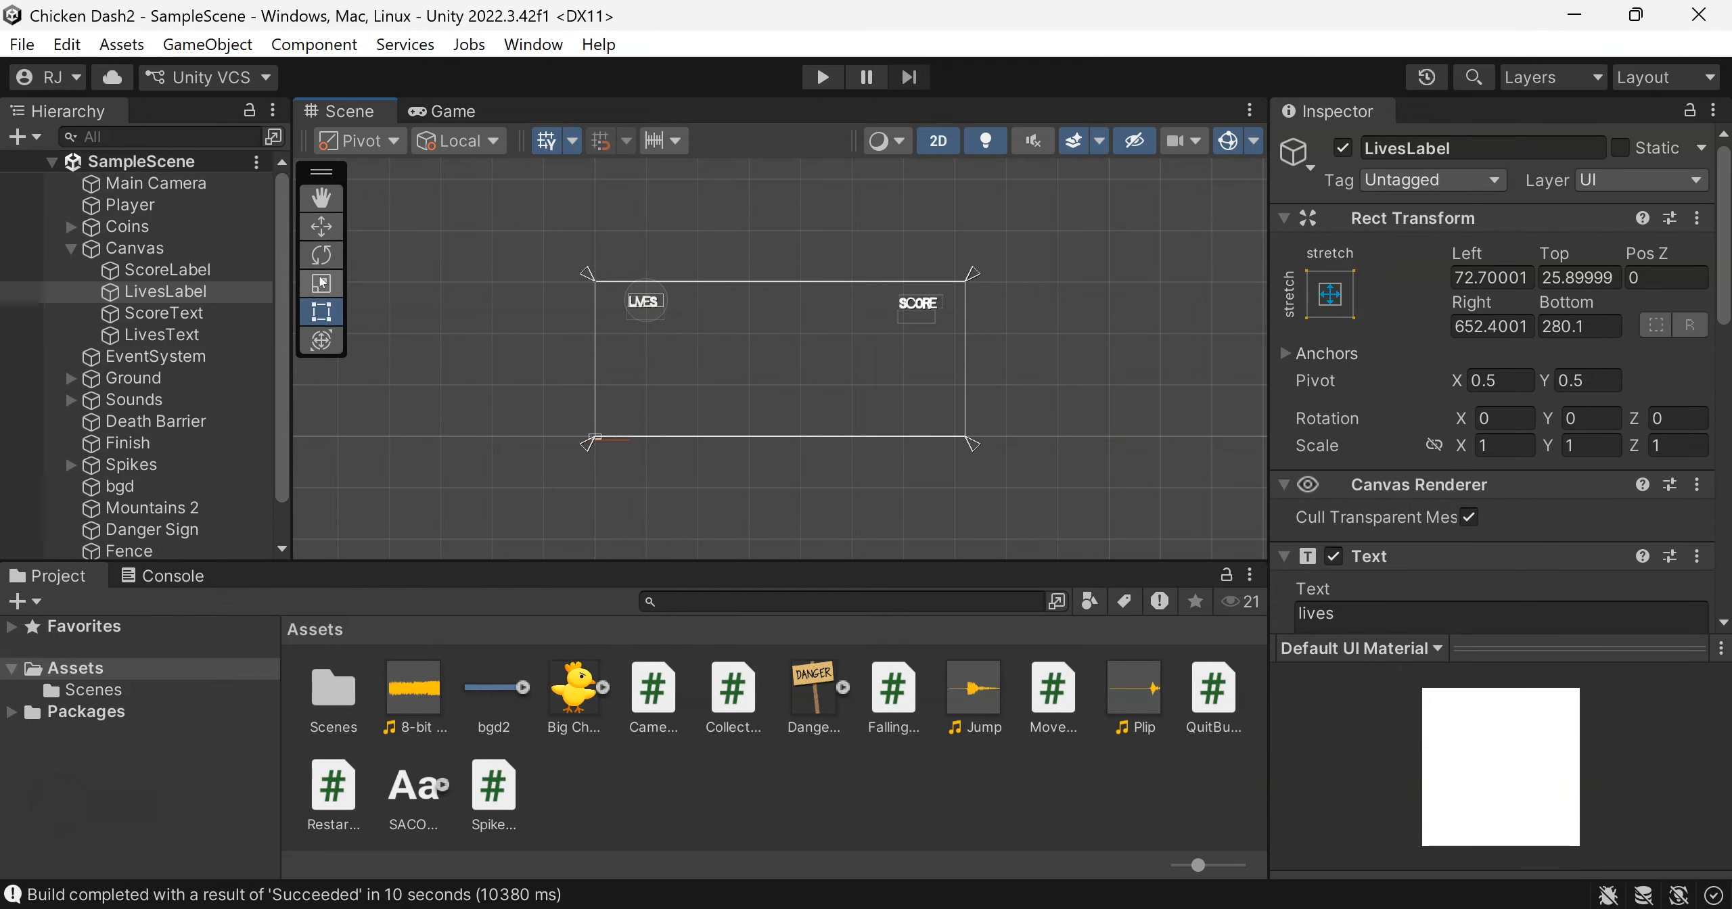
# Switch to File Explorer and open the Chicken Dash v1 build folder to examine its files
pyautogui.click(138, 908)
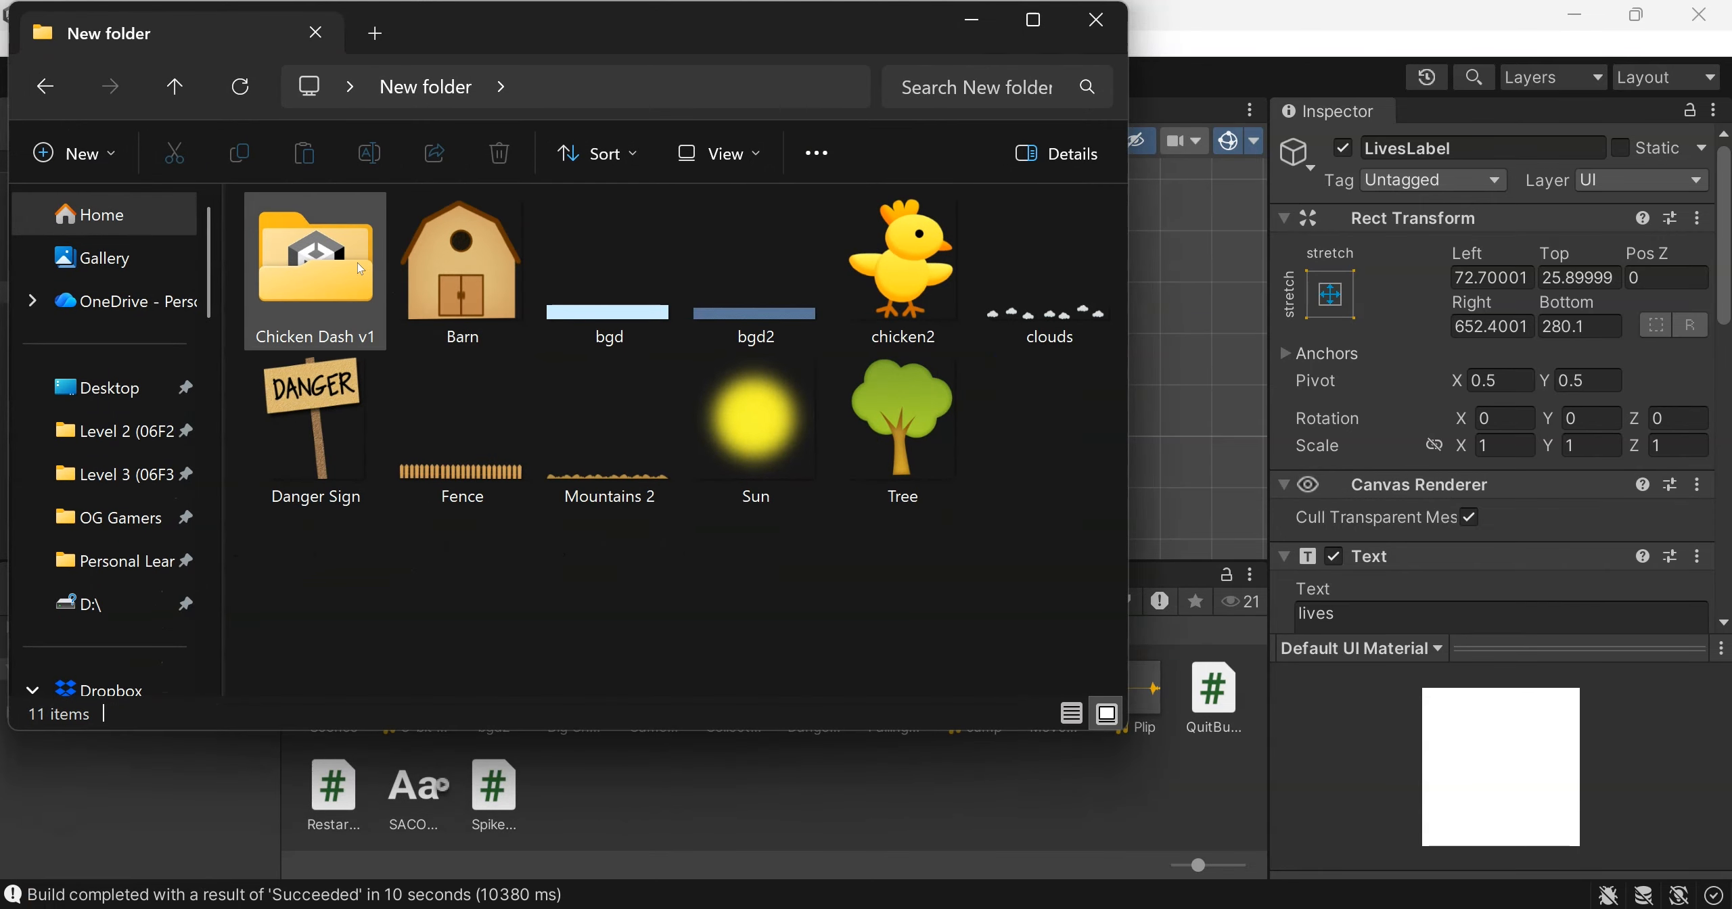
pyautogui.doubleClick(358, 264)
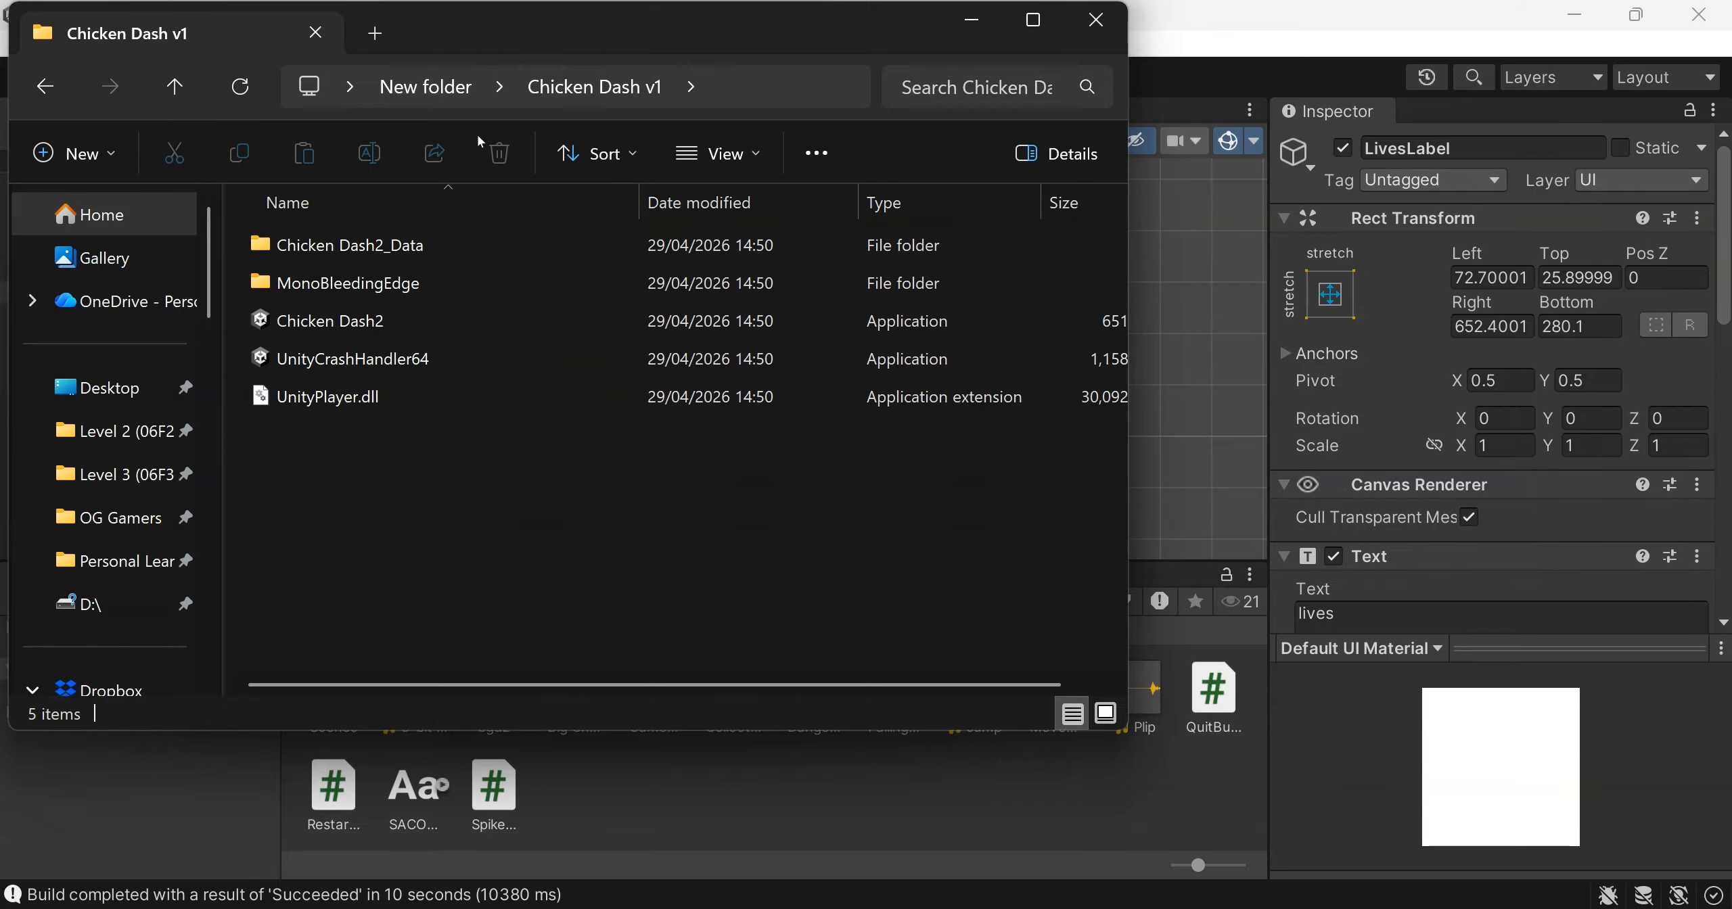
pyautogui.click(427, 87)
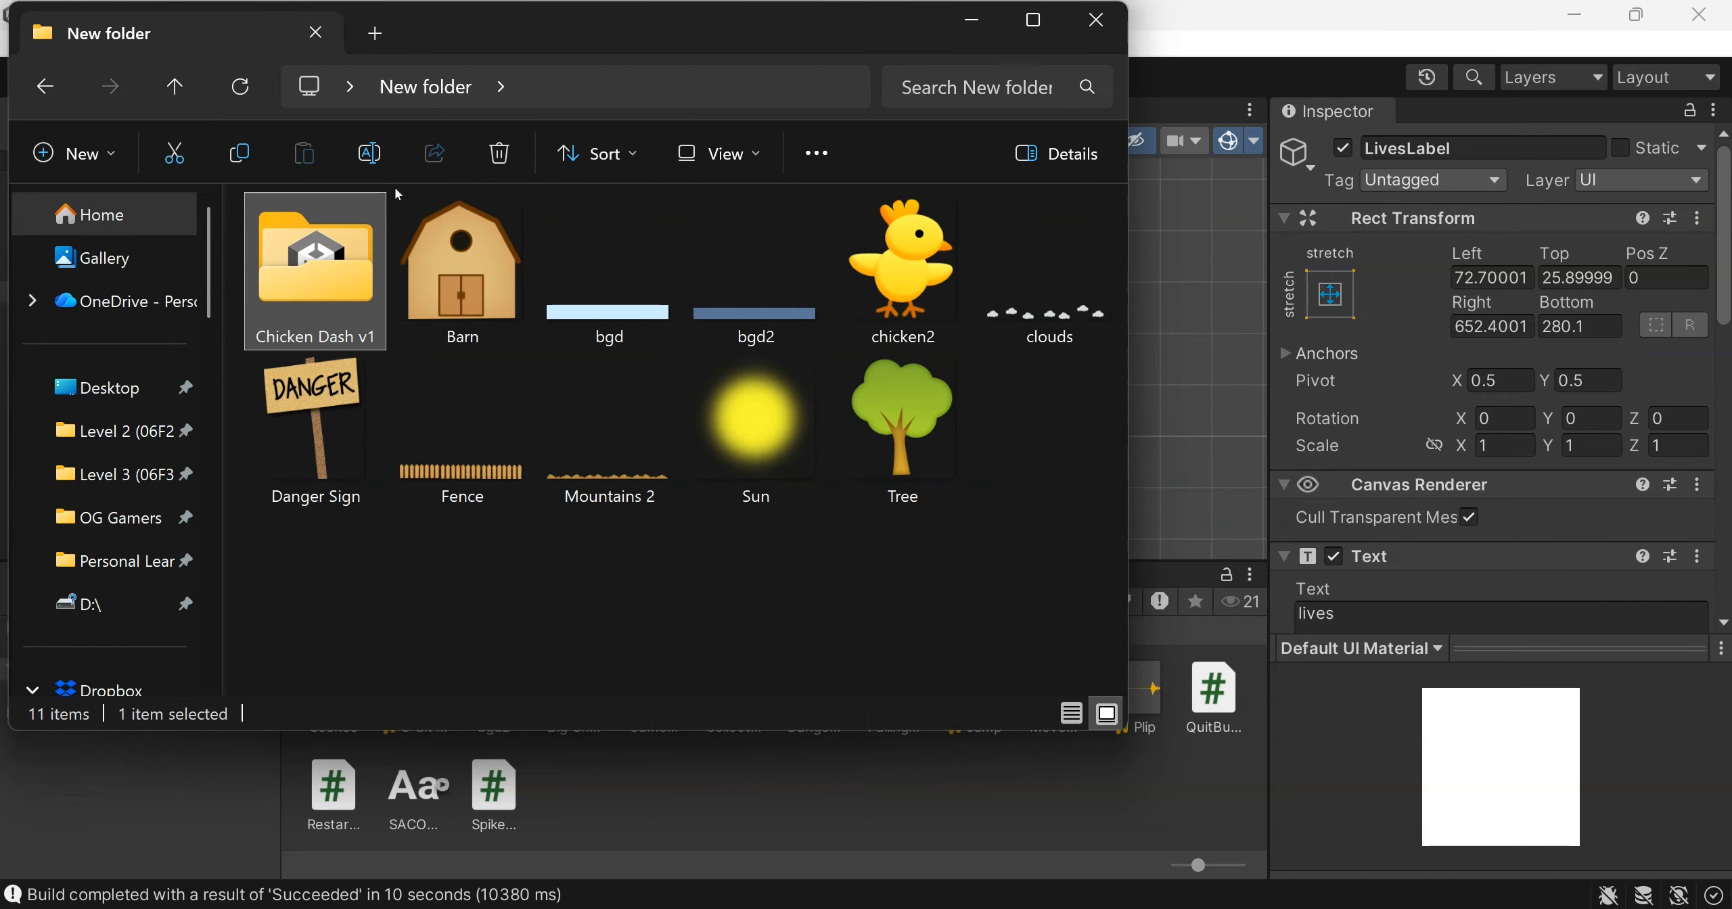
pyautogui.doubleClick(331, 276)
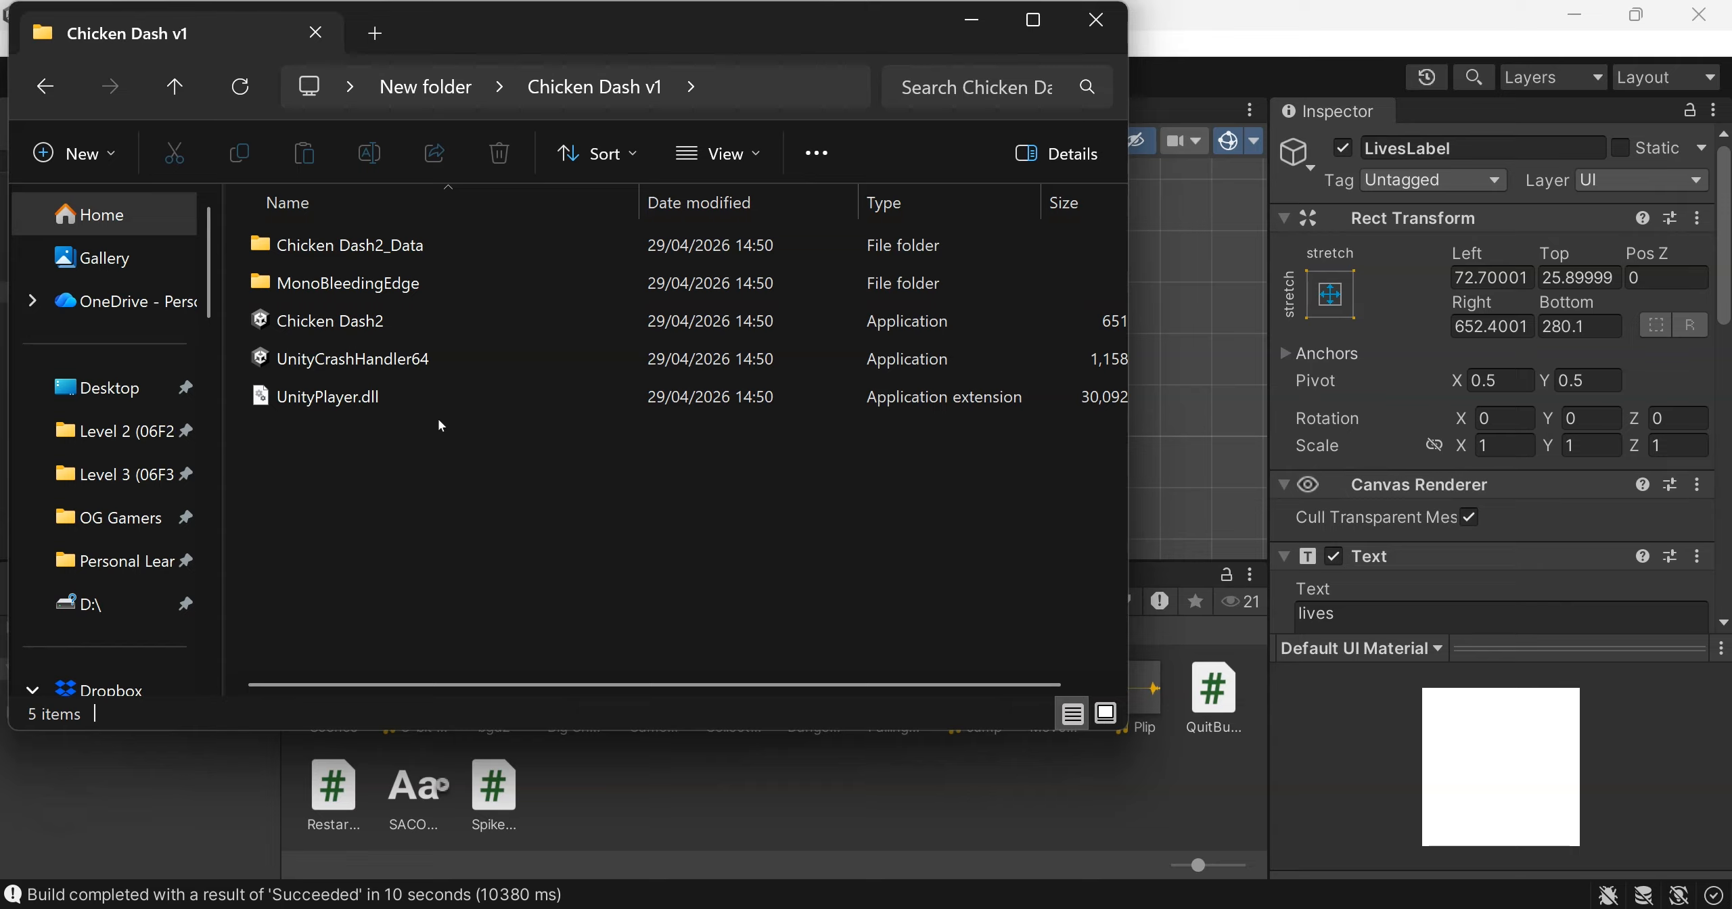
# Run the built Chicken Dash2 application and quit it from the Game Over screen, then return to Unity
pyautogui.doubleClick(363, 323)
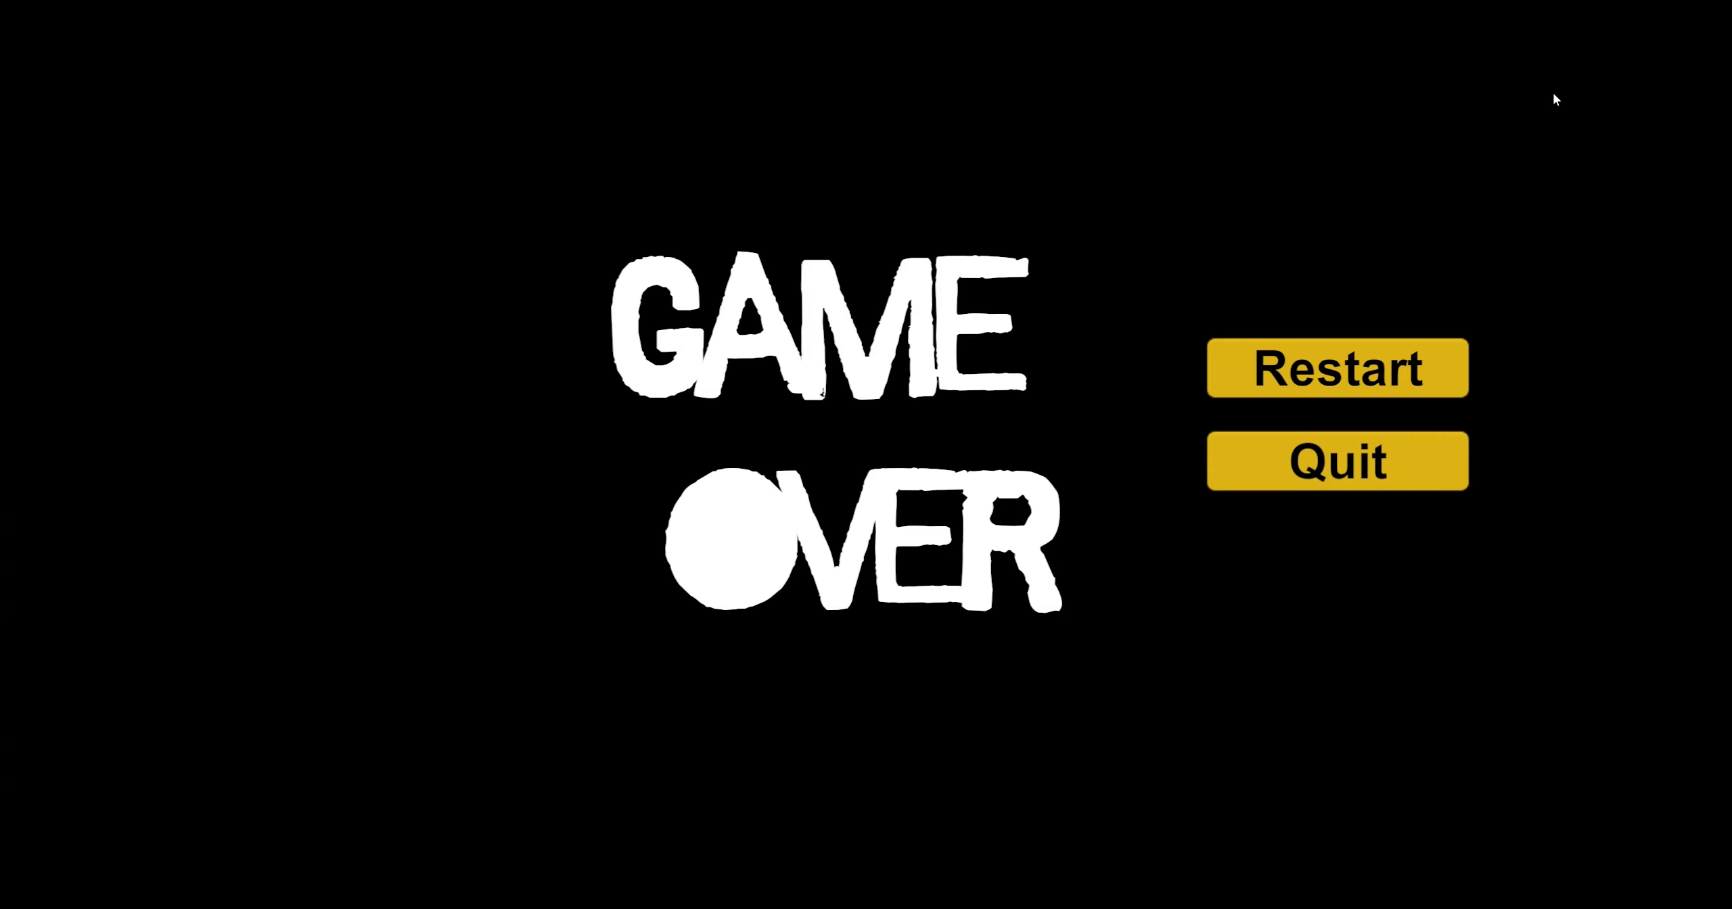
pyautogui.click(1378, 446)
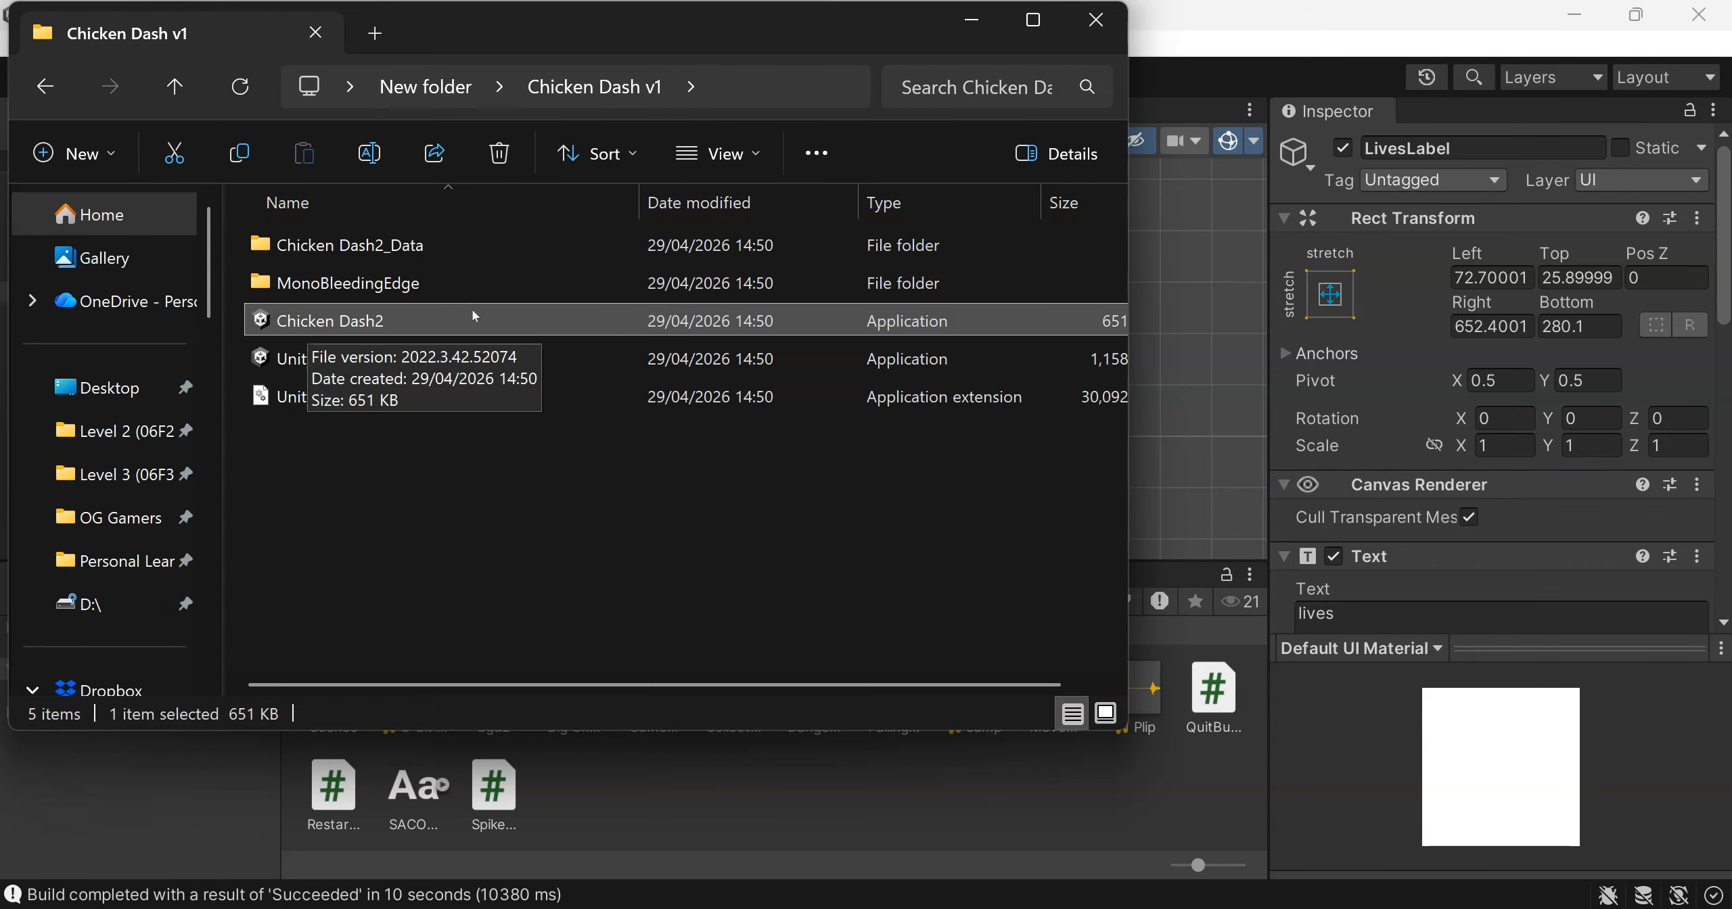
pyautogui.click(972, 19)
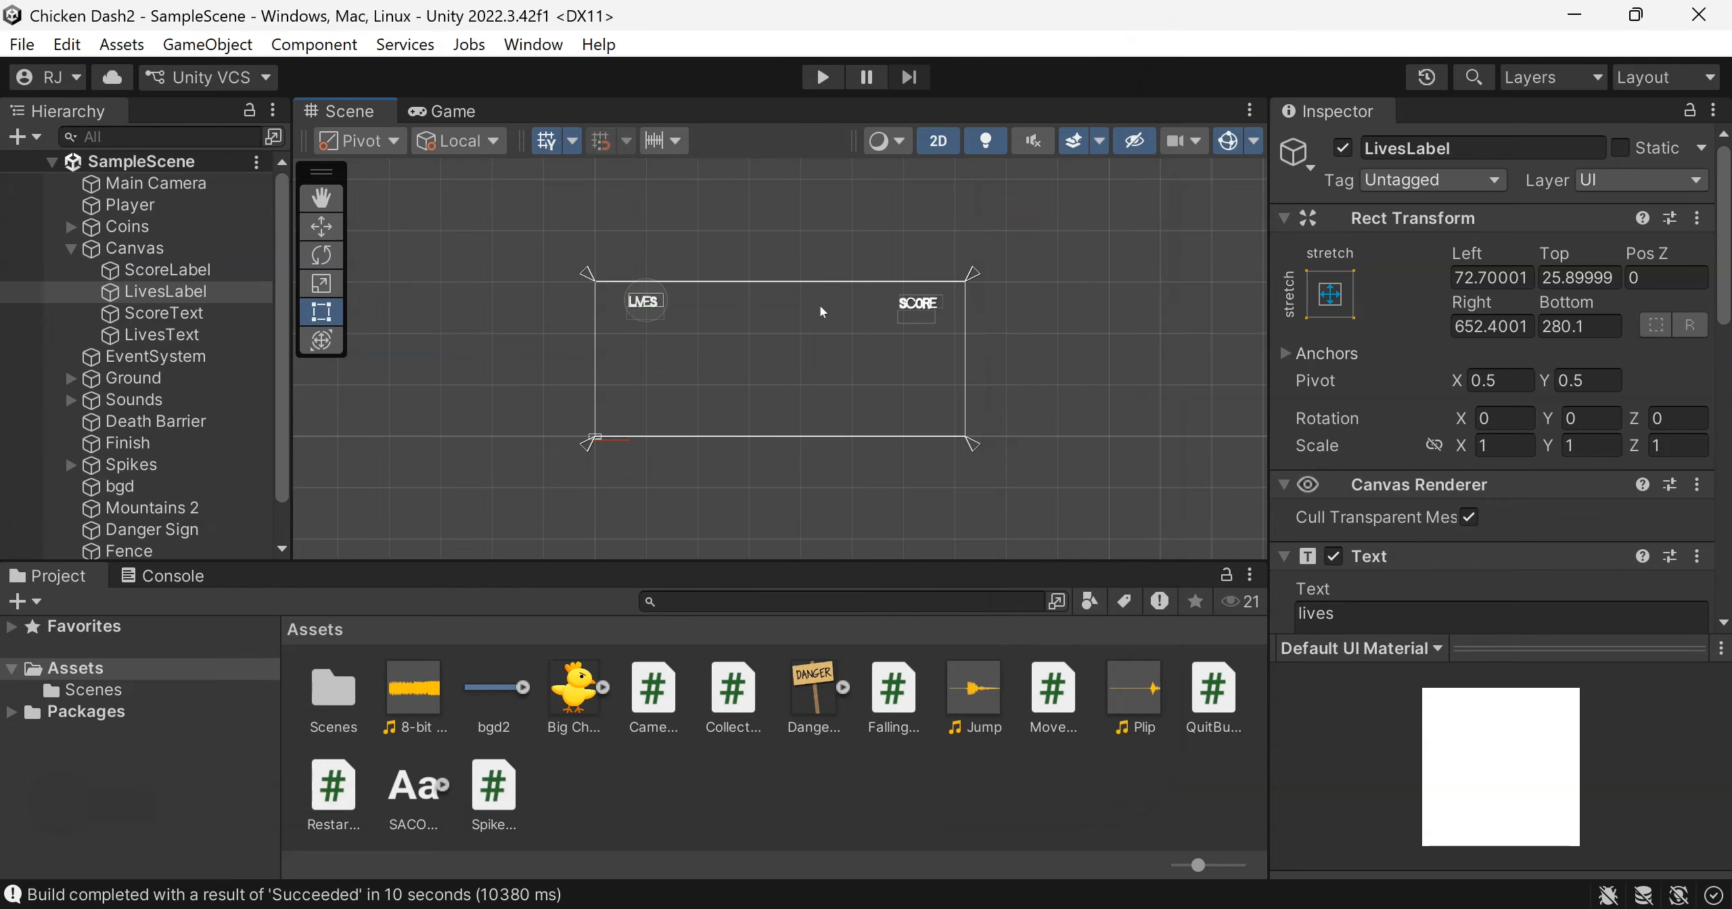
# Reorder the scenes in the build so Start is at index 0 and SampleScene at index 1
pyautogui.click(23, 44)
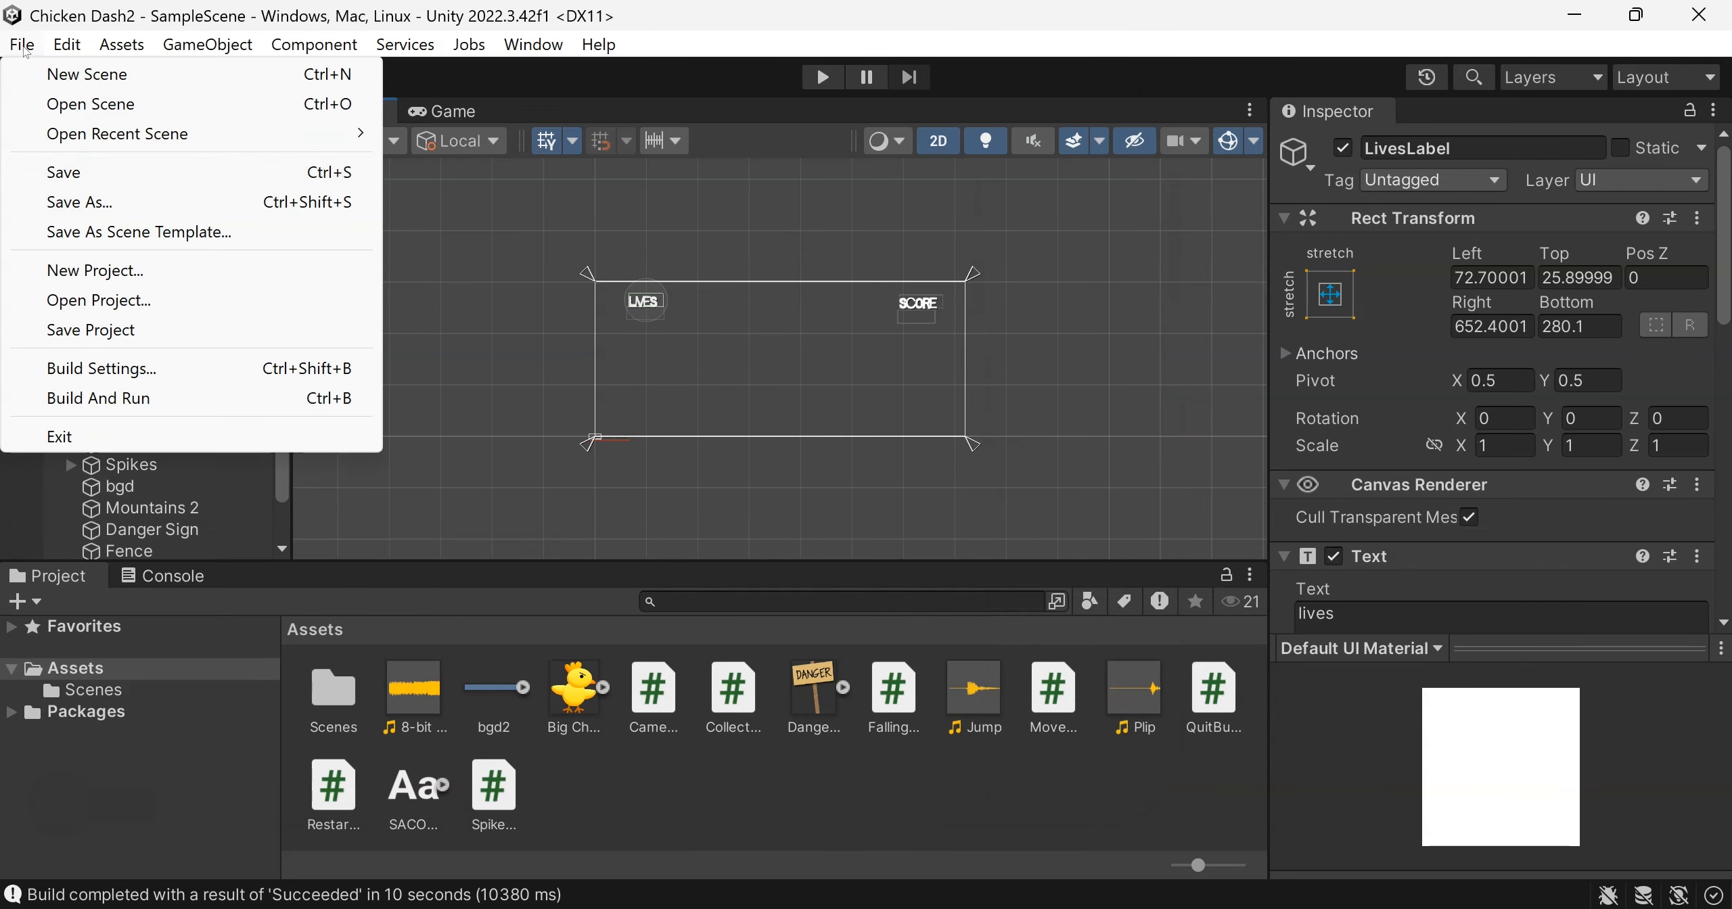
pyautogui.click(99, 369)
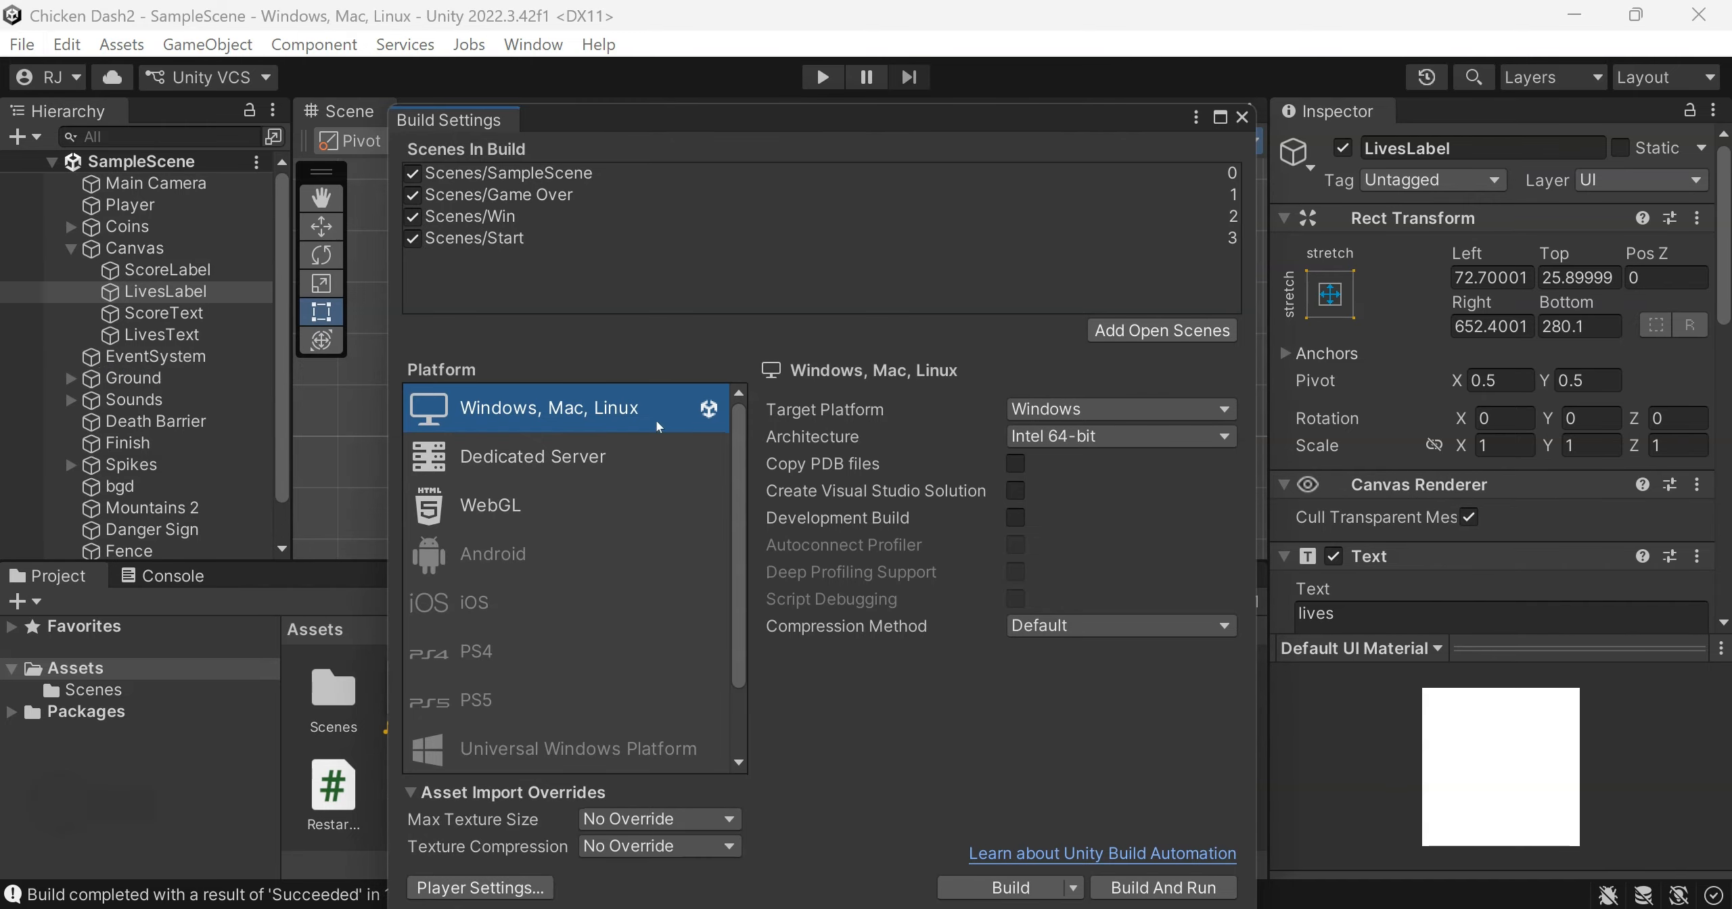
pyautogui.click(503, 240)
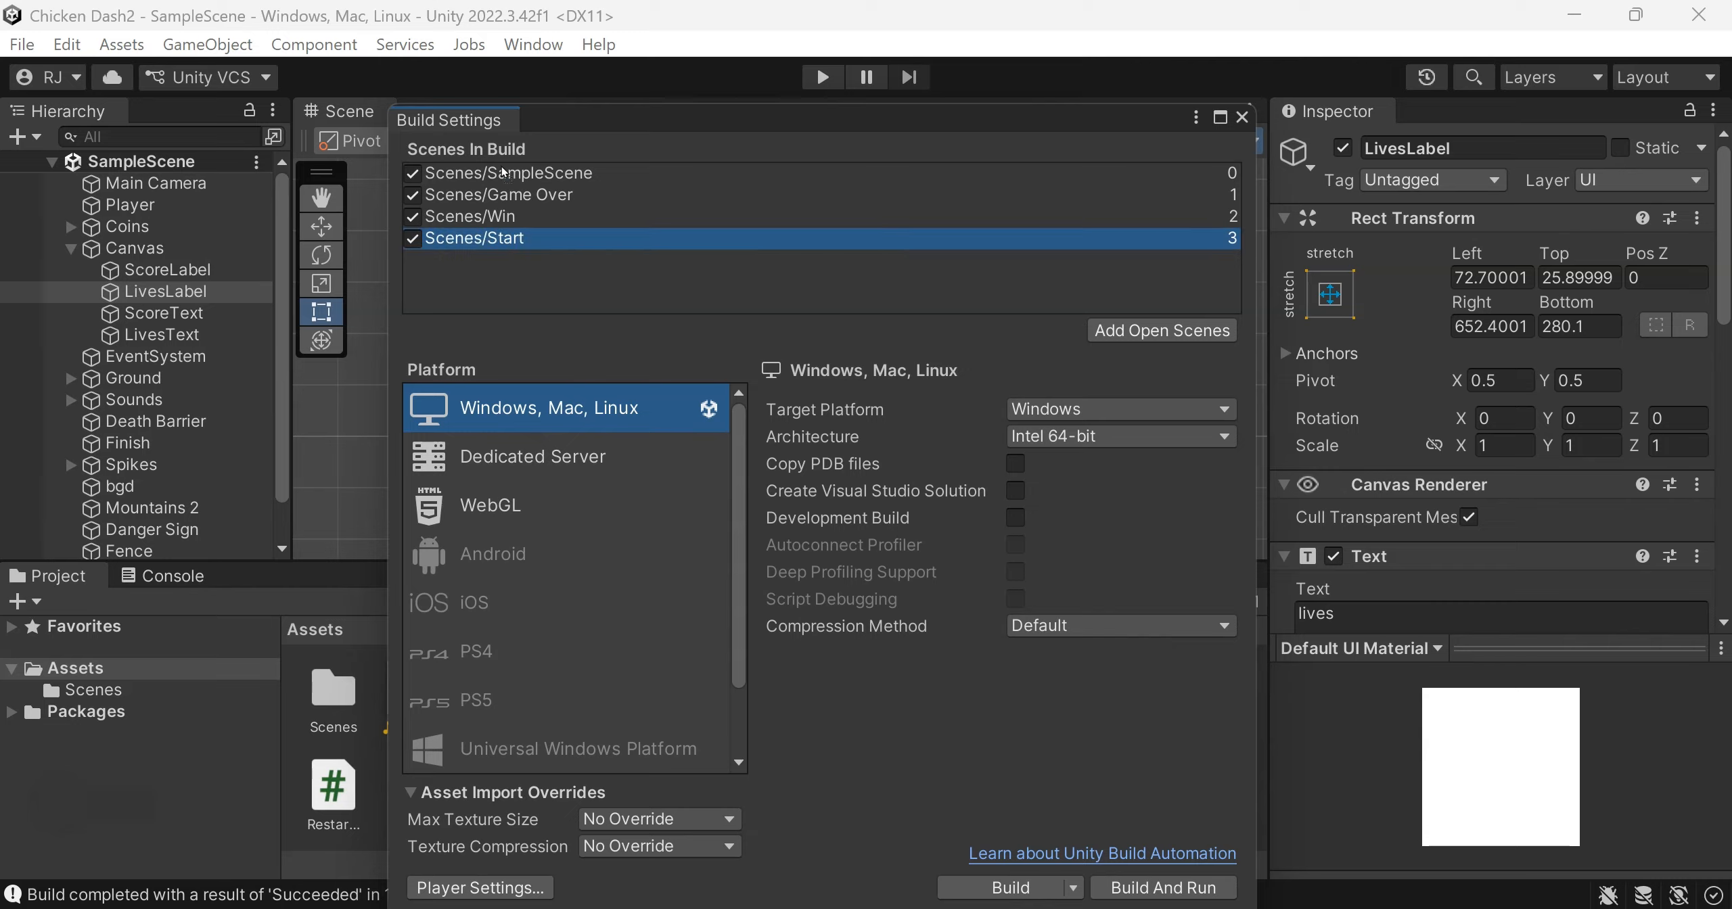
pyautogui.moveTo(502, 168); pyautogui.dragTo(500, 163)
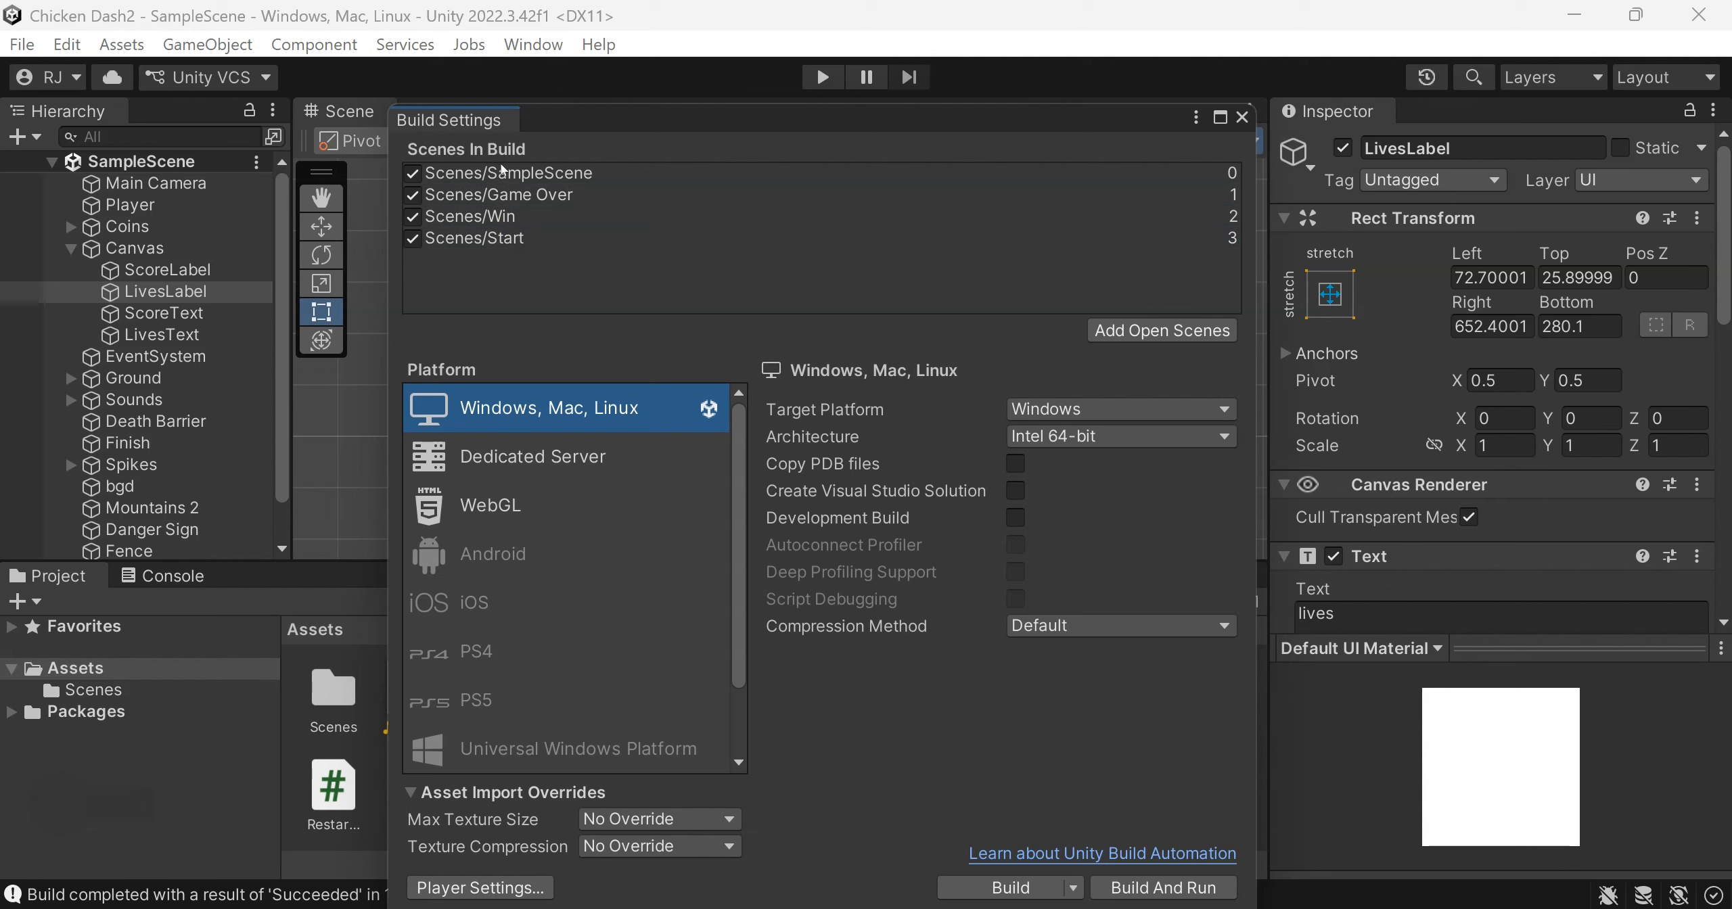
pyautogui.click(498, 238)
pyautogui.moveTo(492, 176); pyautogui.dragTo(490, 201)
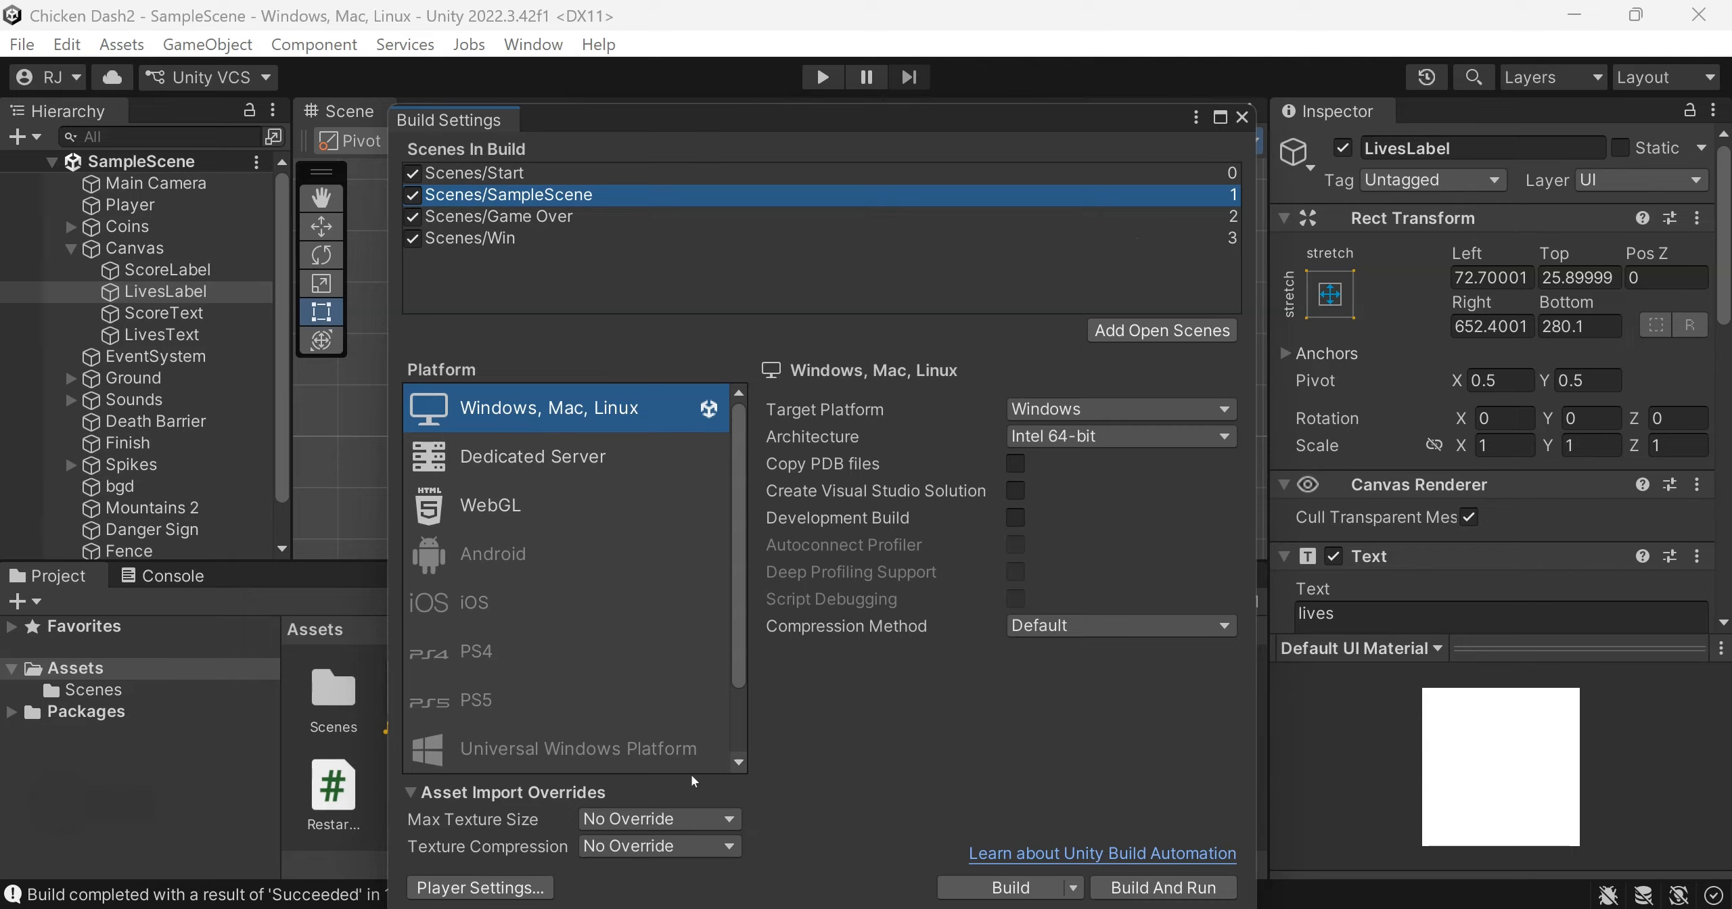
# Set the Big Chicken texture as the default icon in the Player settings
pyautogui.click(465, 888)
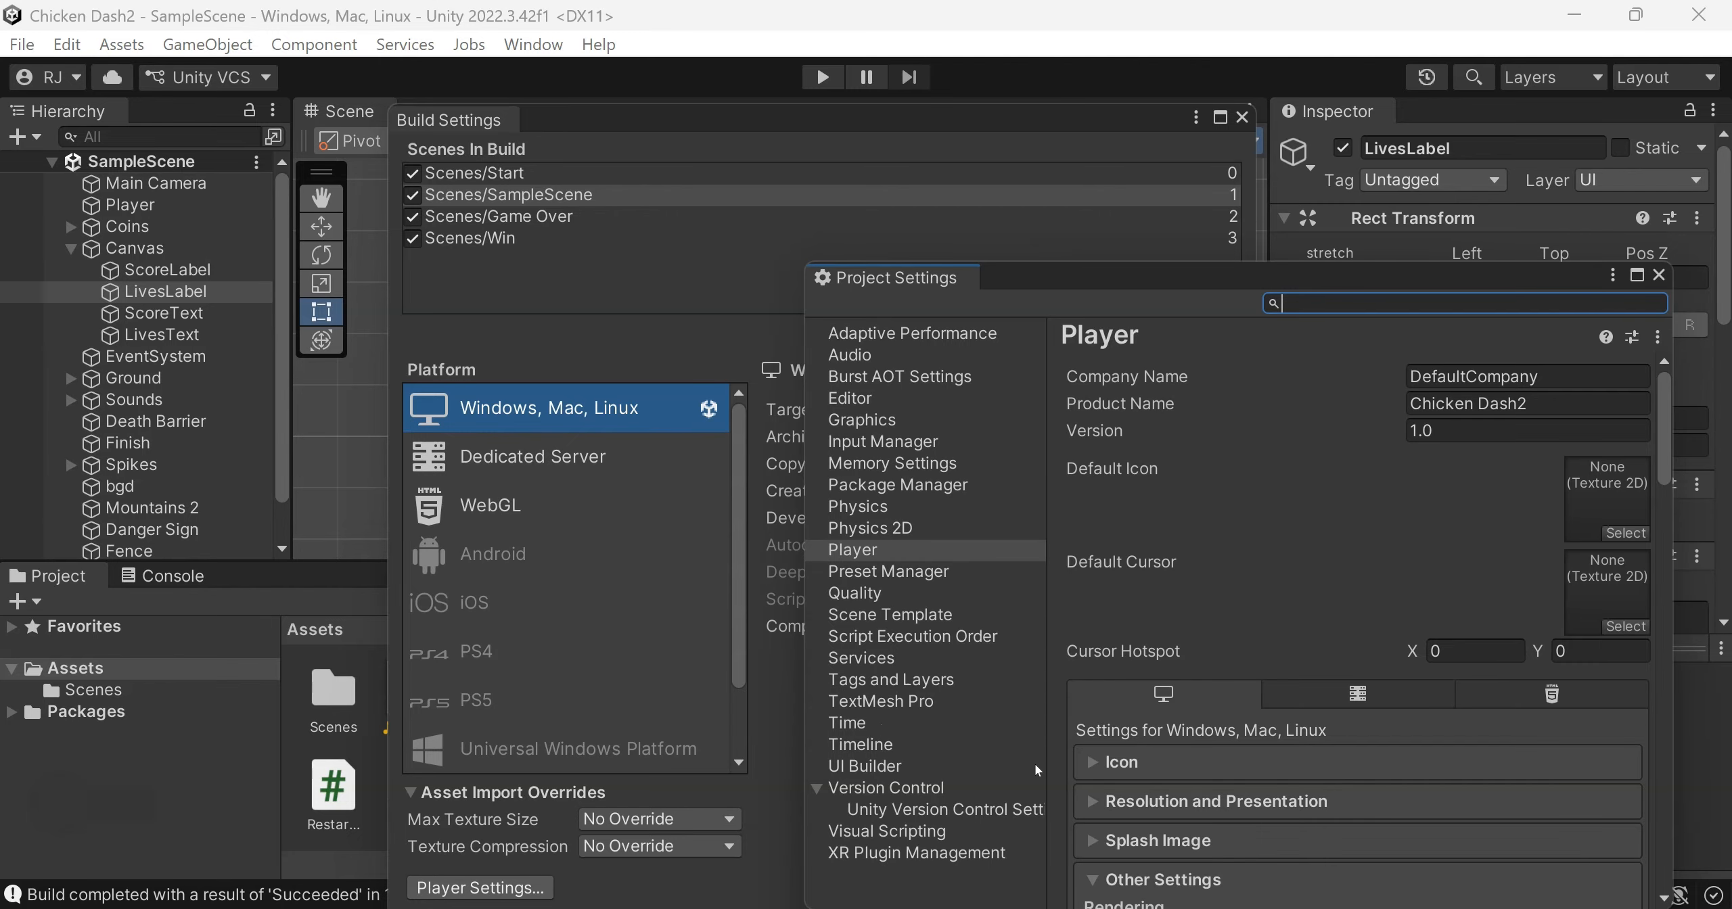
pyautogui.click(1218, 752)
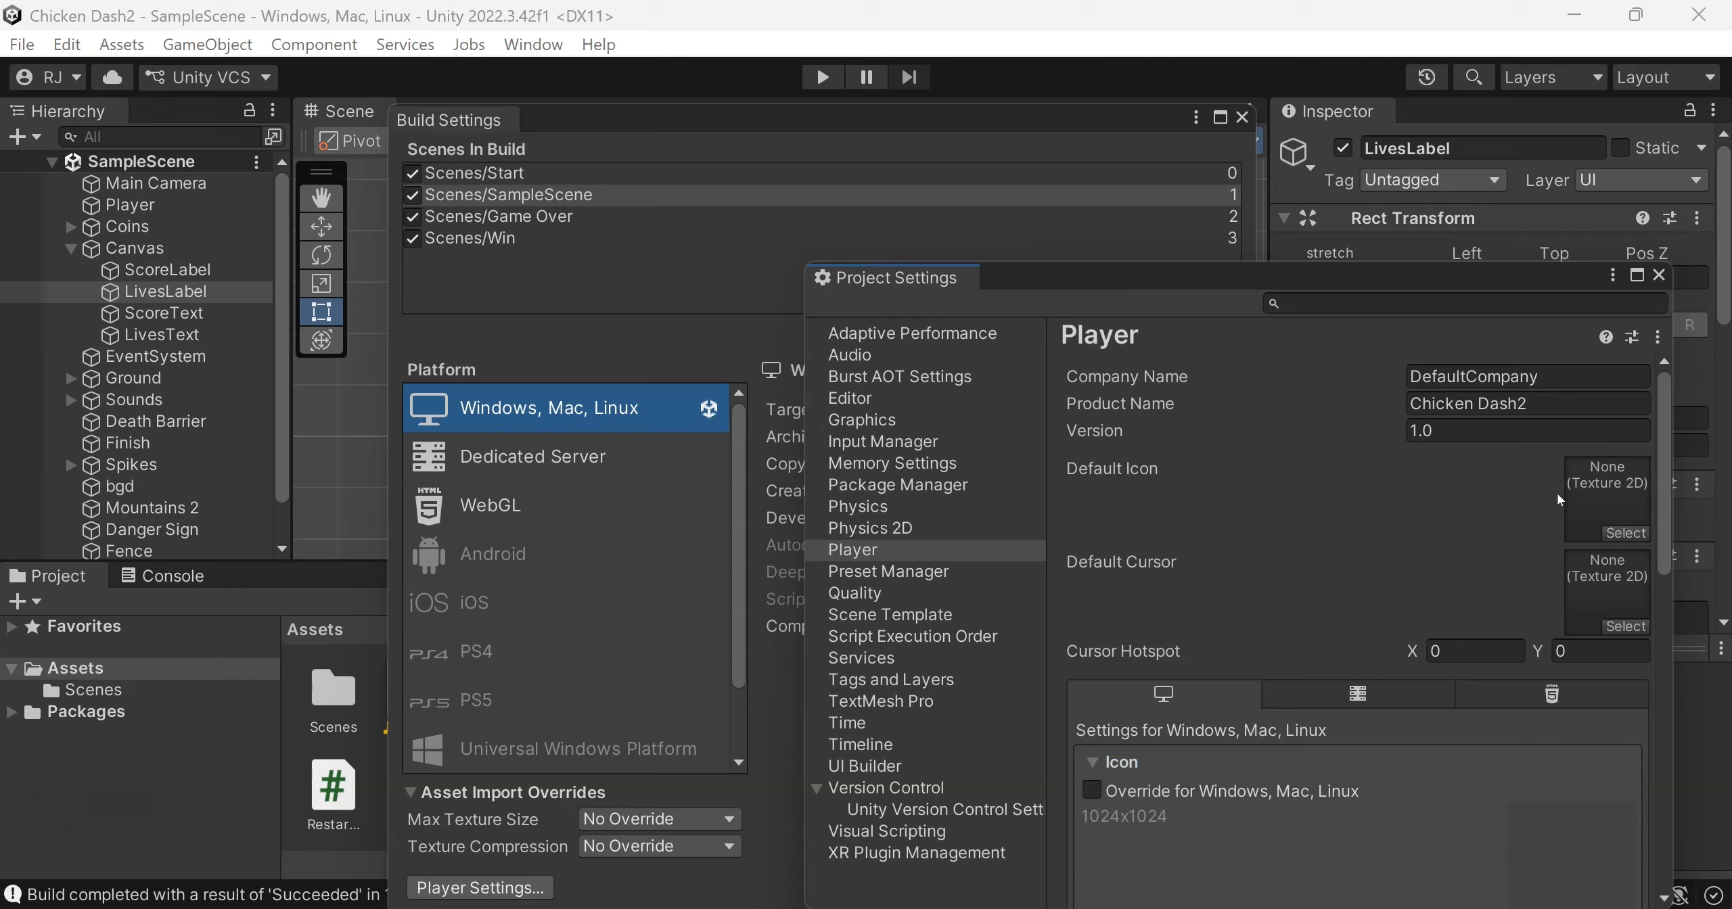
pyautogui.click(1626, 533)
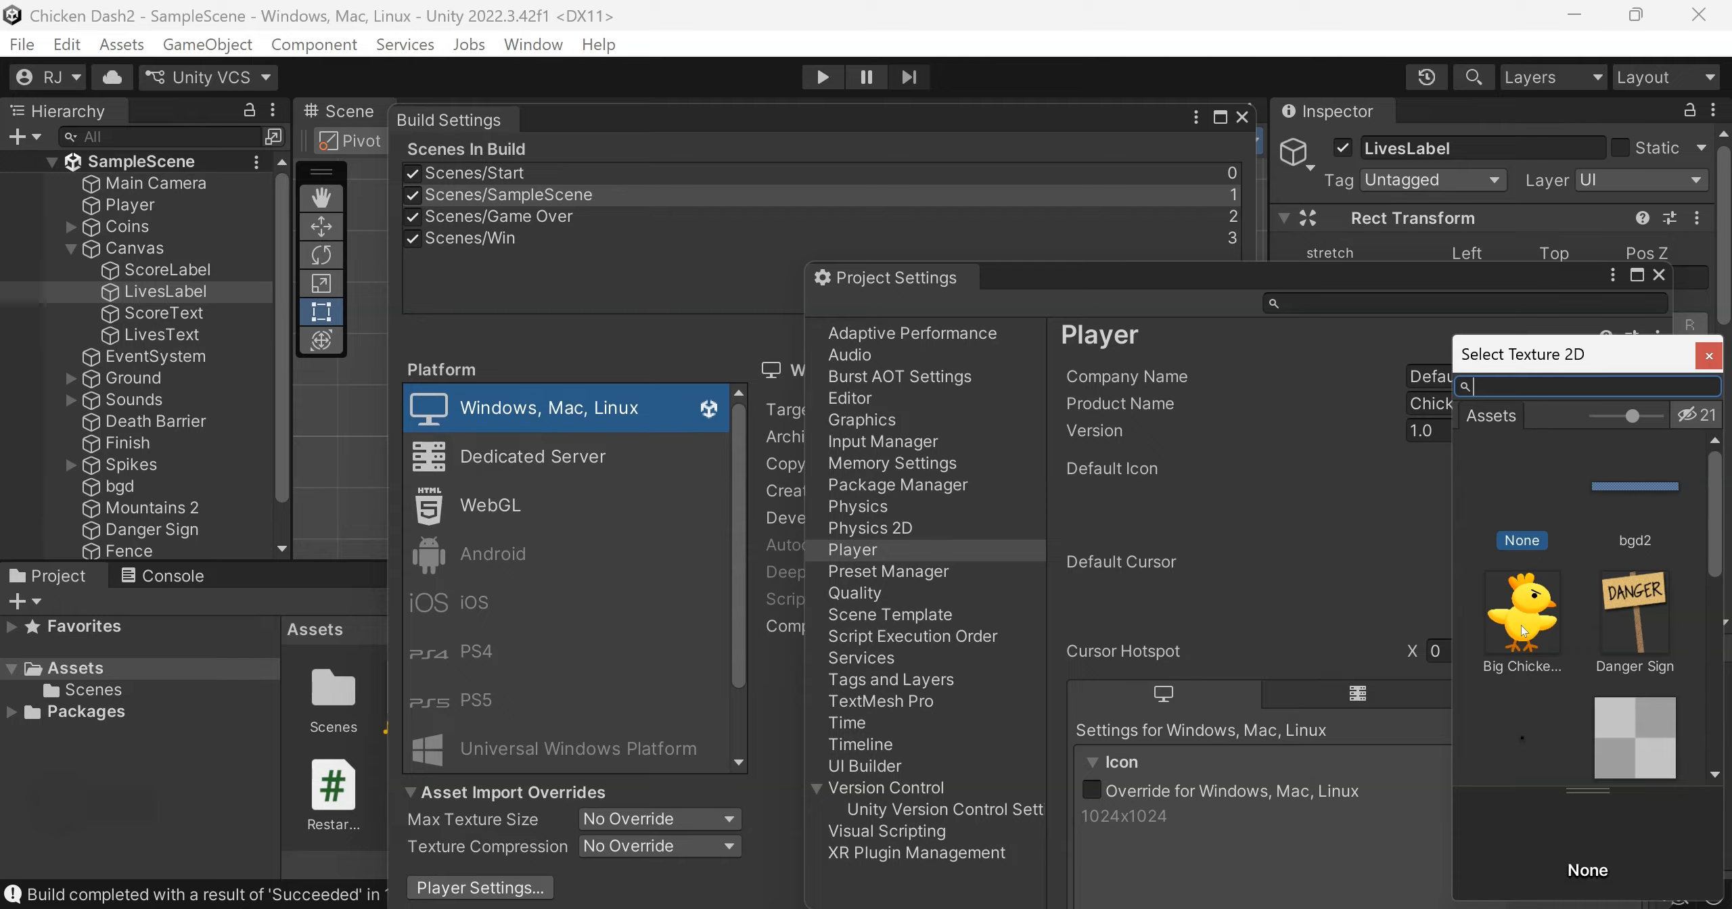
pyautogui.doubleClick(1507, 608)
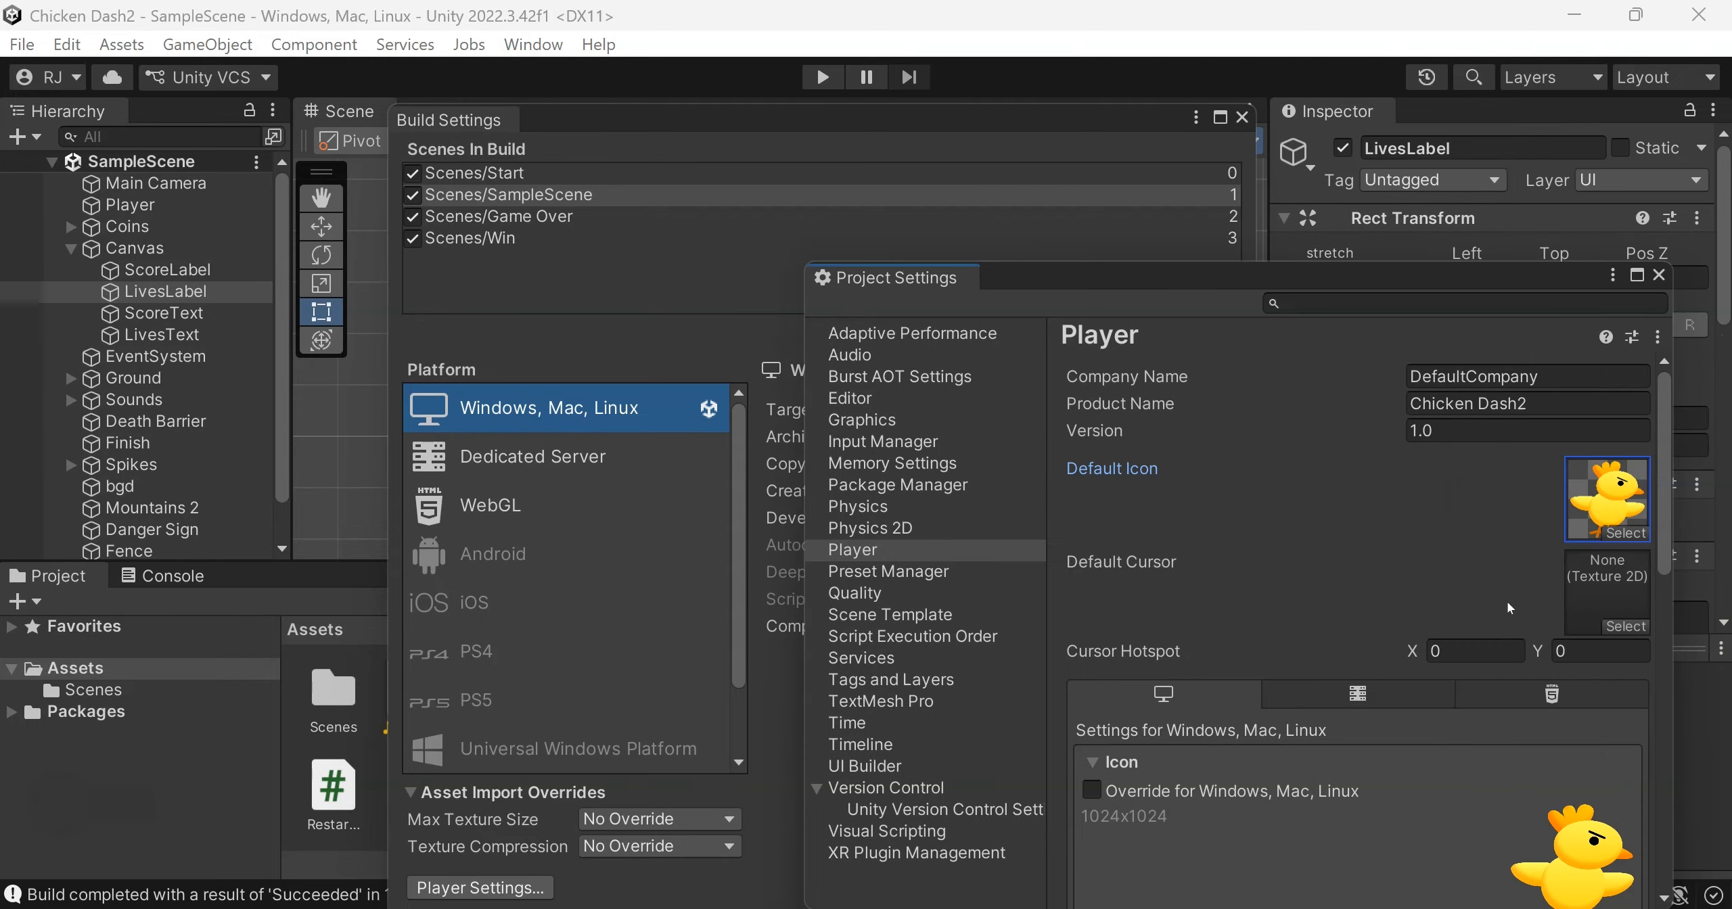
pyautogui.moveTo(1664, 529); pyautogui.dragTo(1669, 449)
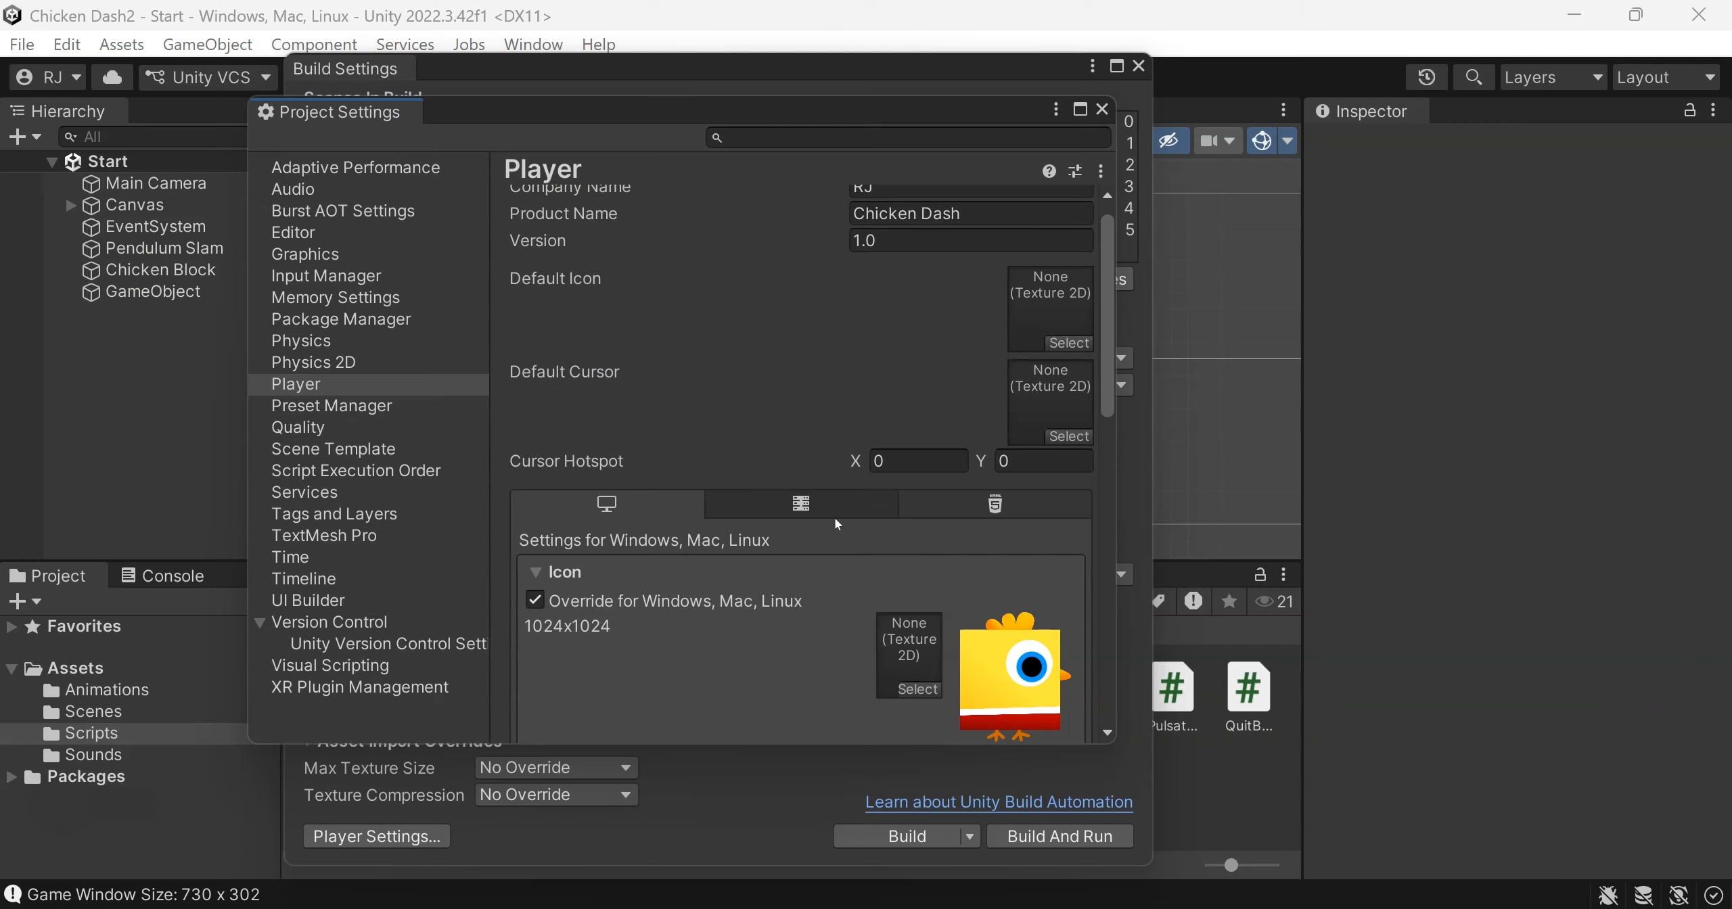
# Set the Fullscreen Mode to Windowed in the Player resolution settings and close the settings and build windows
pyautogui.moveTo(1107, 351); pyautogui.dragTo(1111, 656)
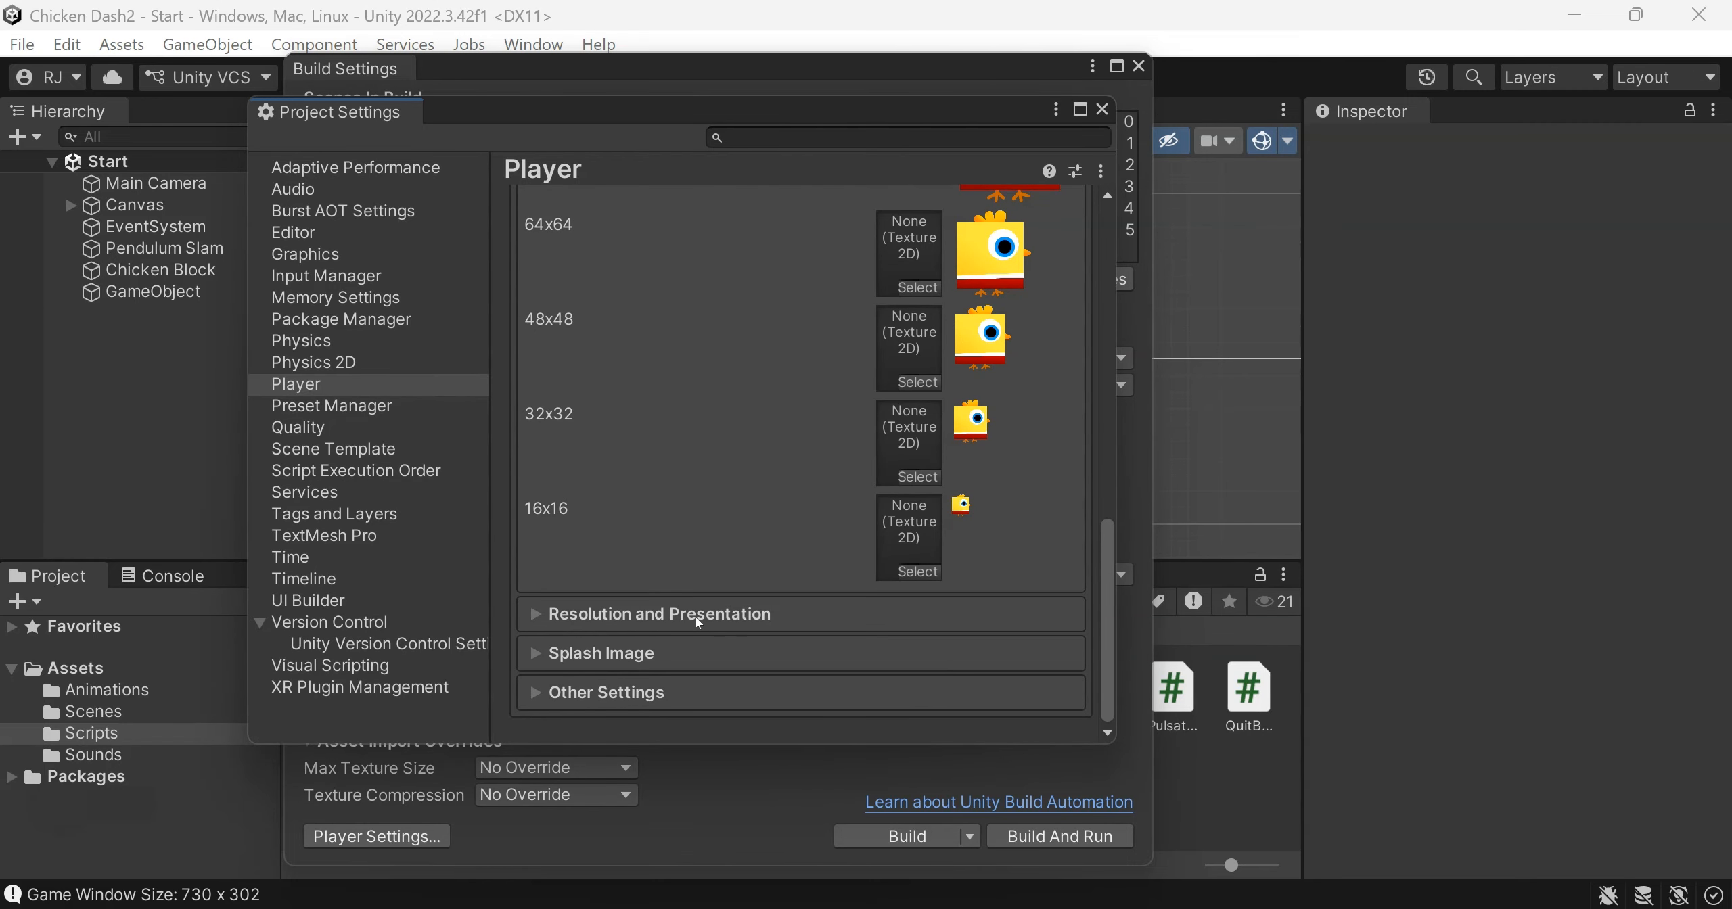
pyautogui.click(637, 616)
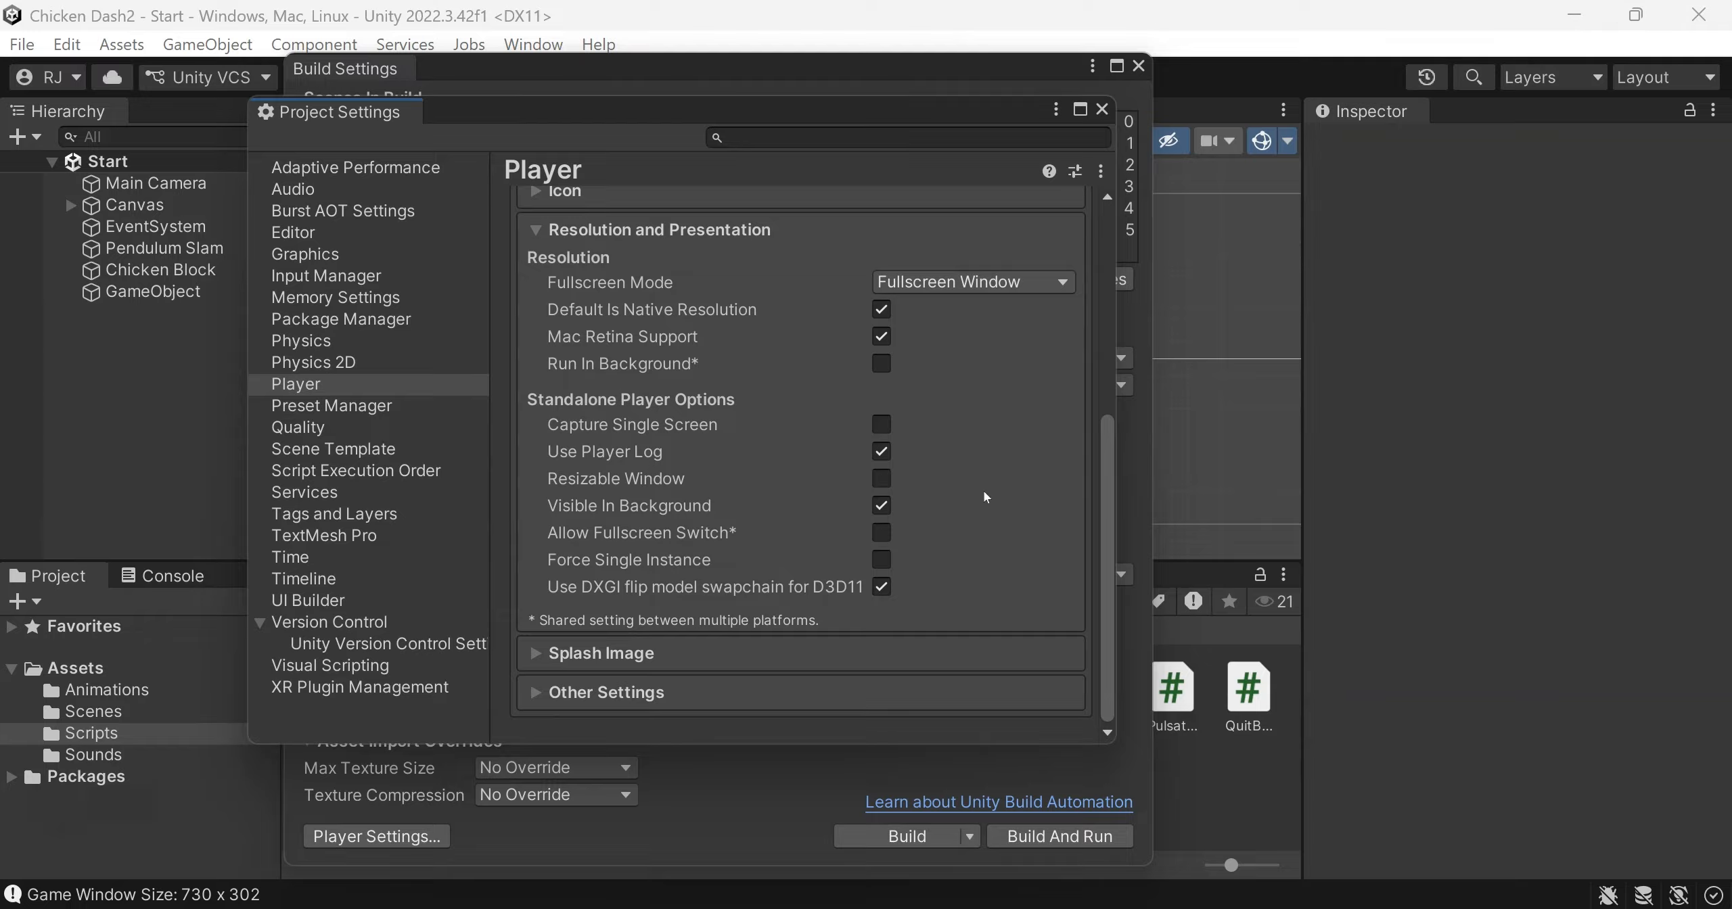
pyautogui.click(1059, 283)
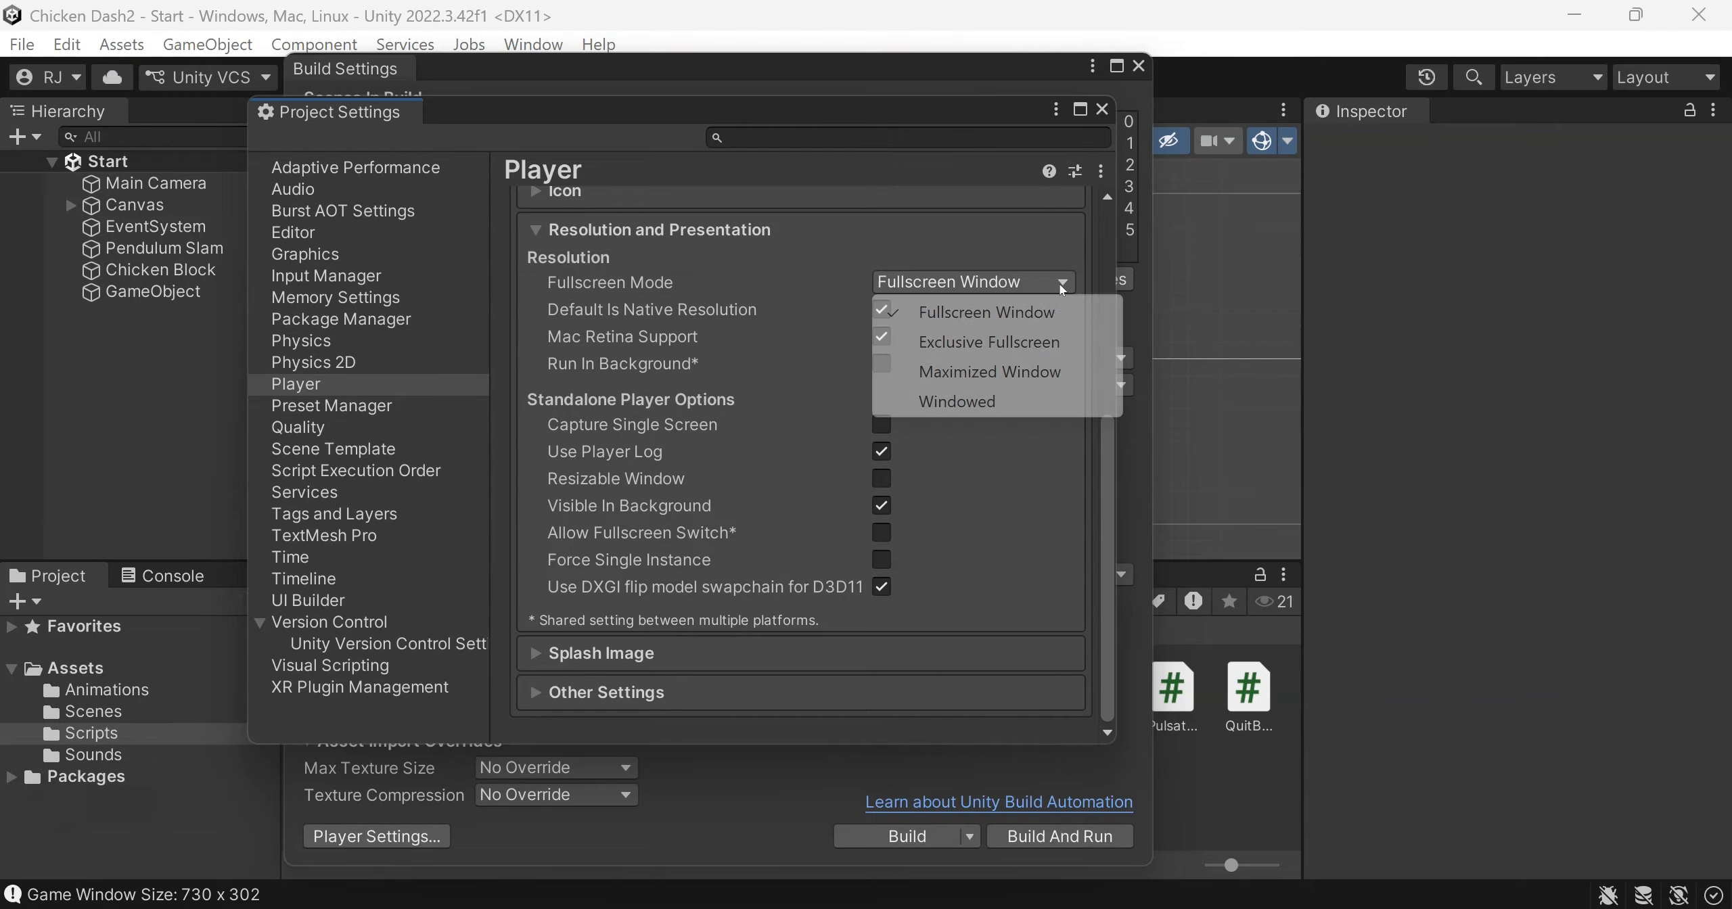
pyautogui.click(954, 402)
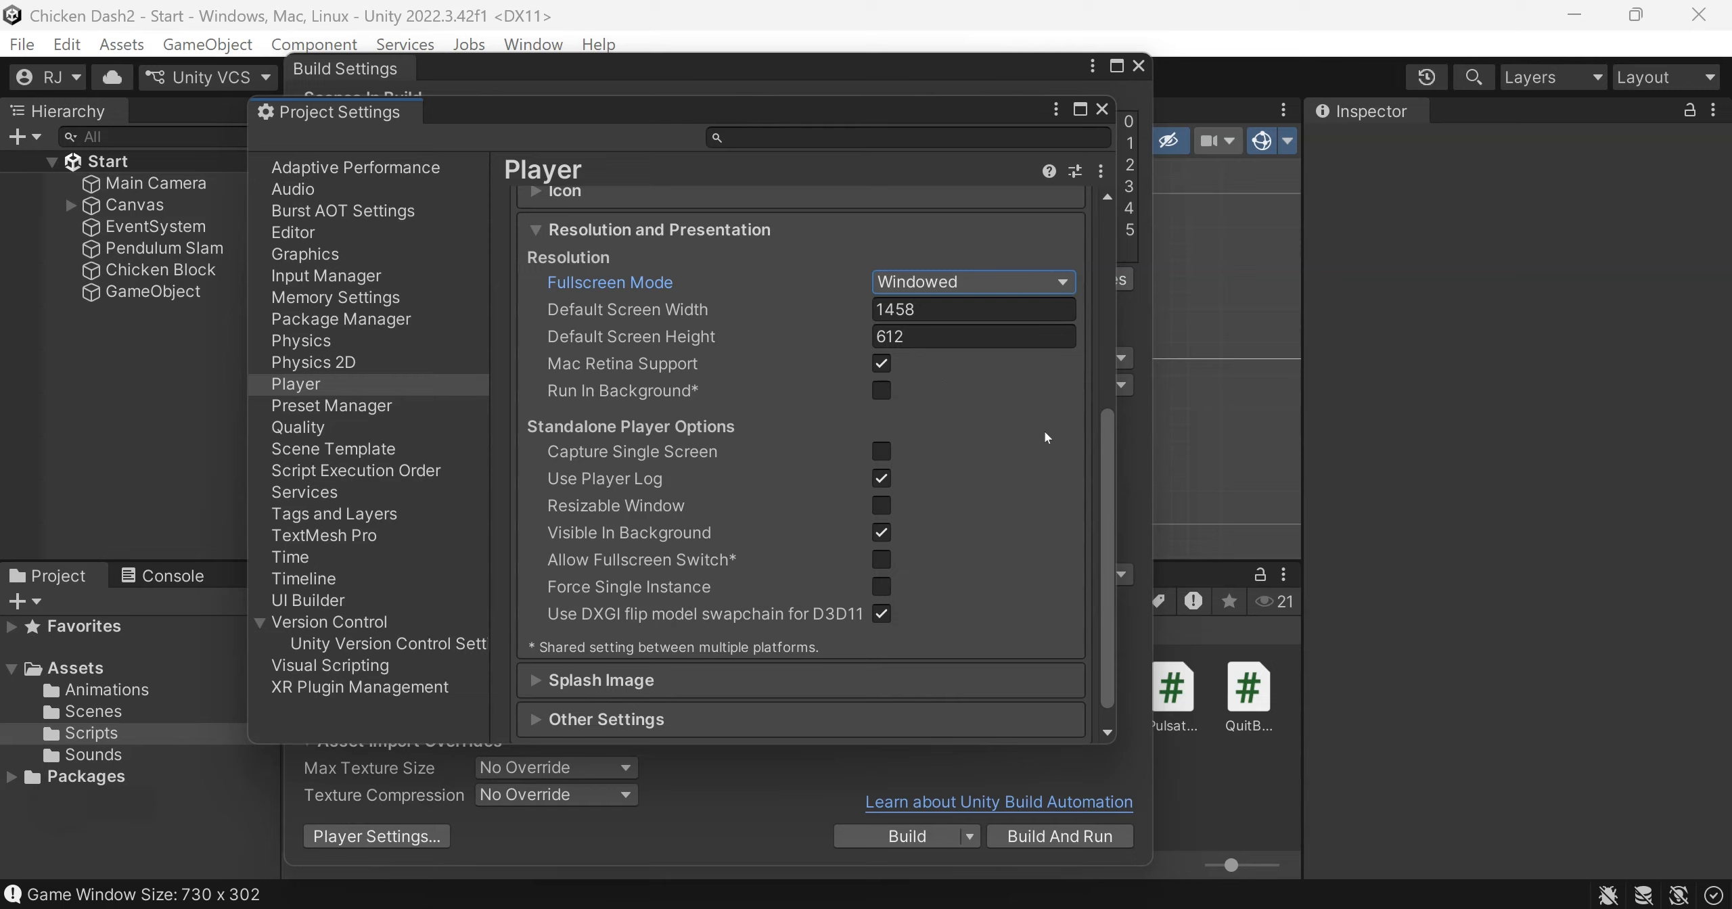
pyautogui.click(1103, 111)
pyautogui.click(1139, 66)
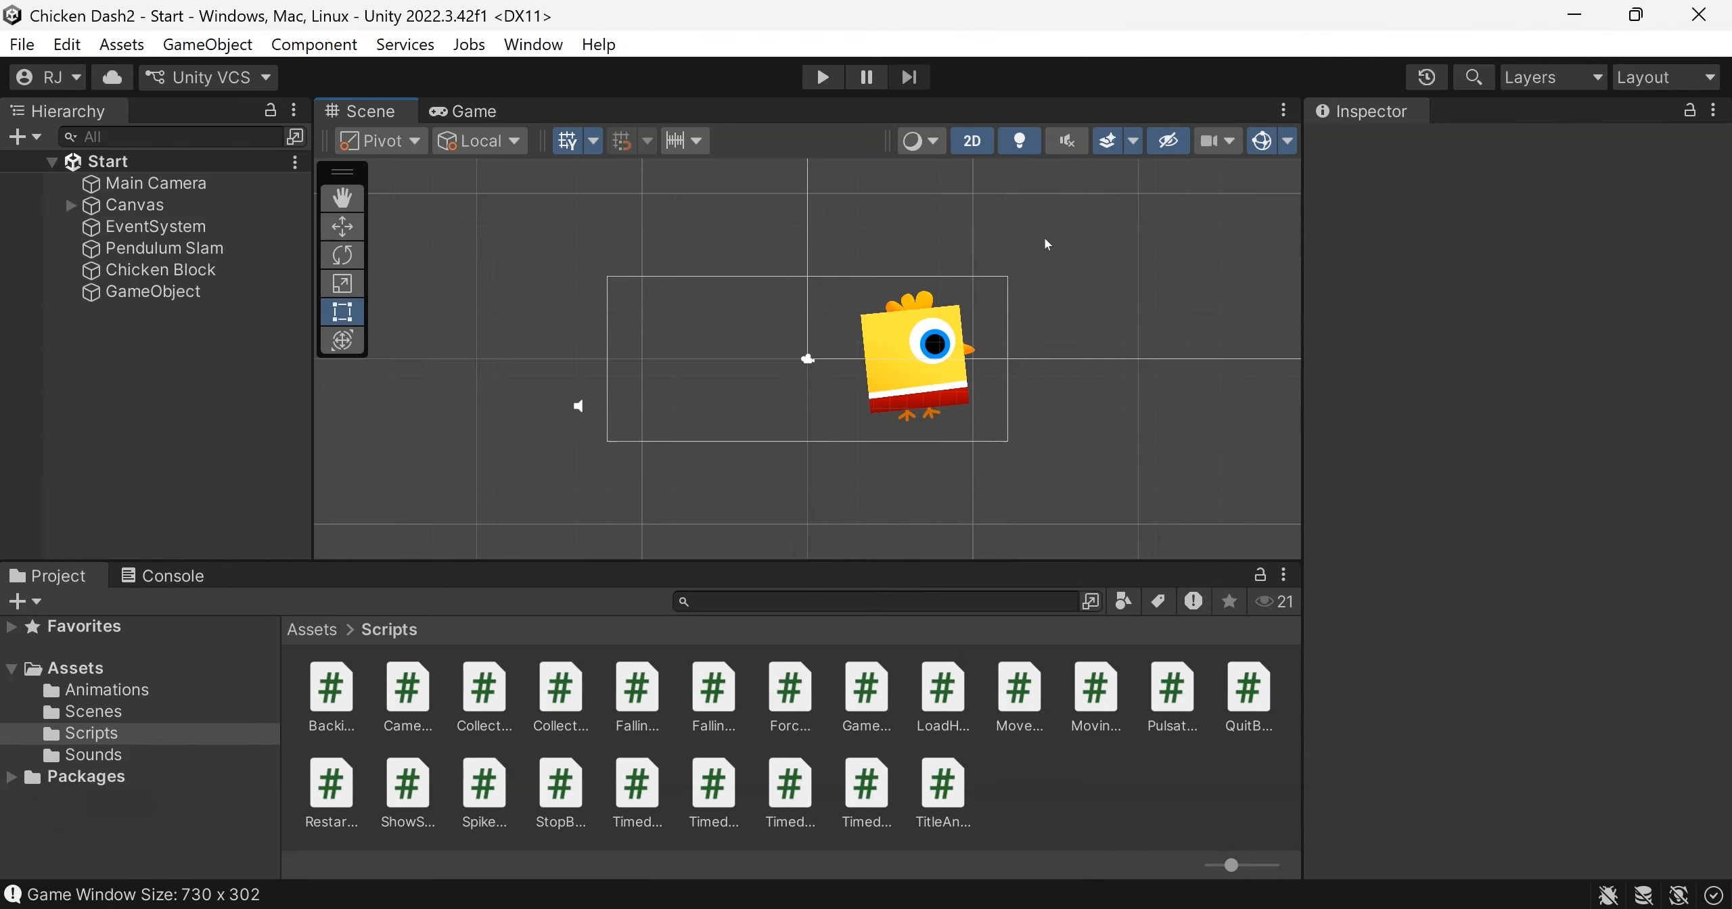
# Preview the start screen in the Game view at 16:9 Aspect and return it to Free Aspect
pyautogui.click(460, 110)
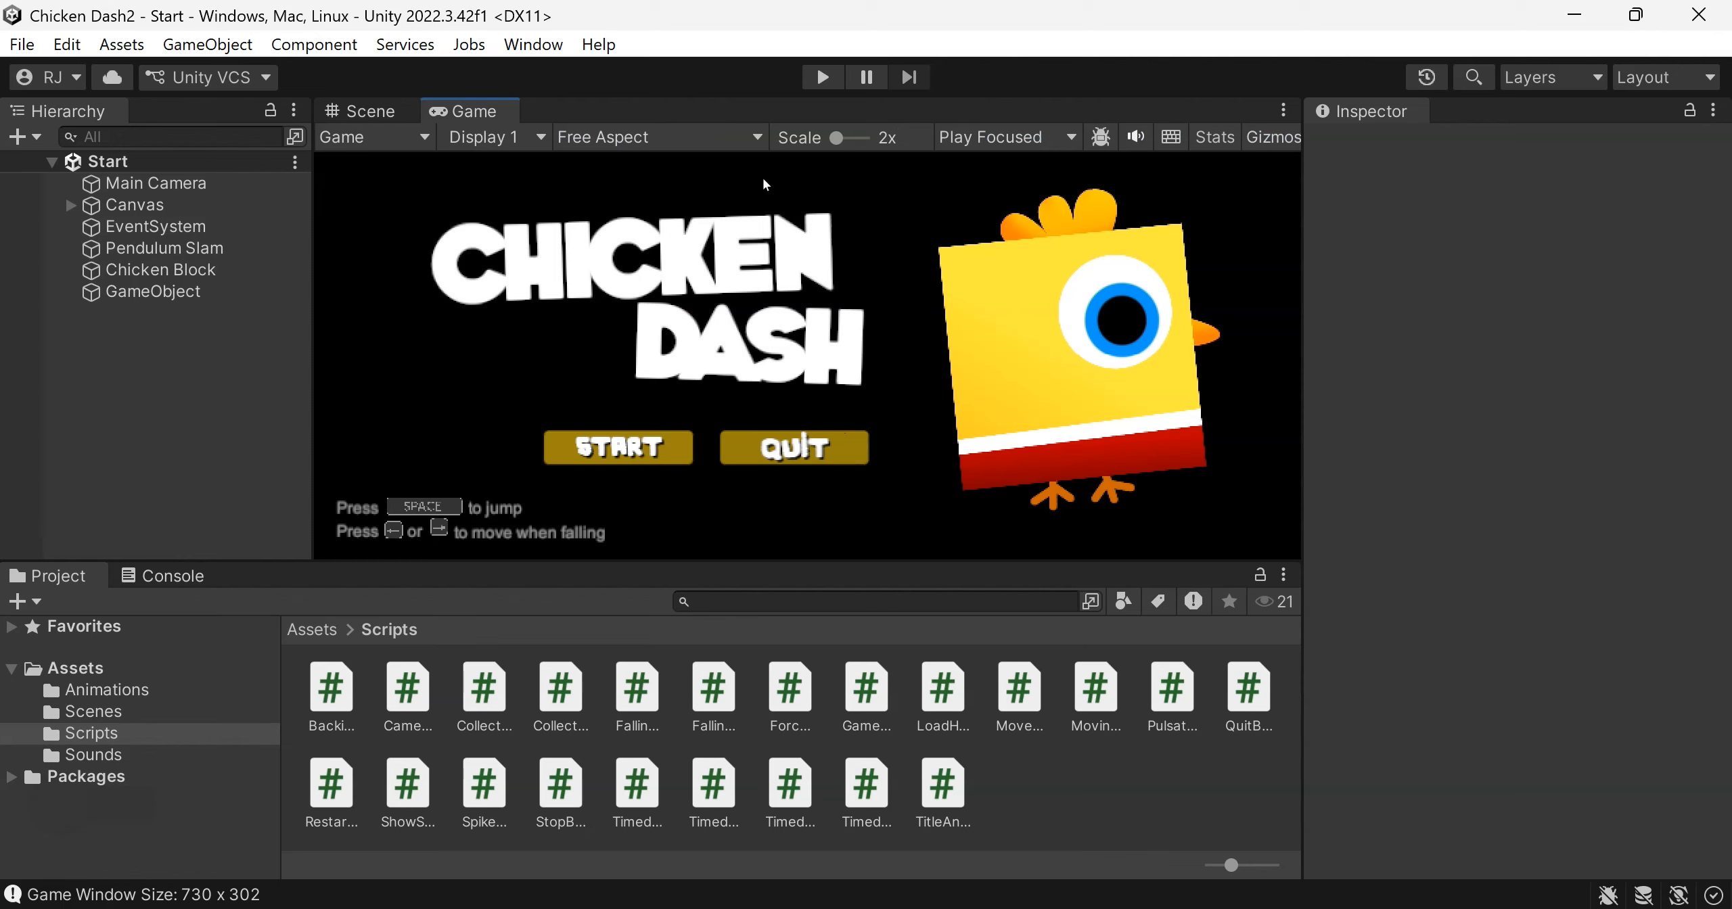
pyautogui.click(759, 138)
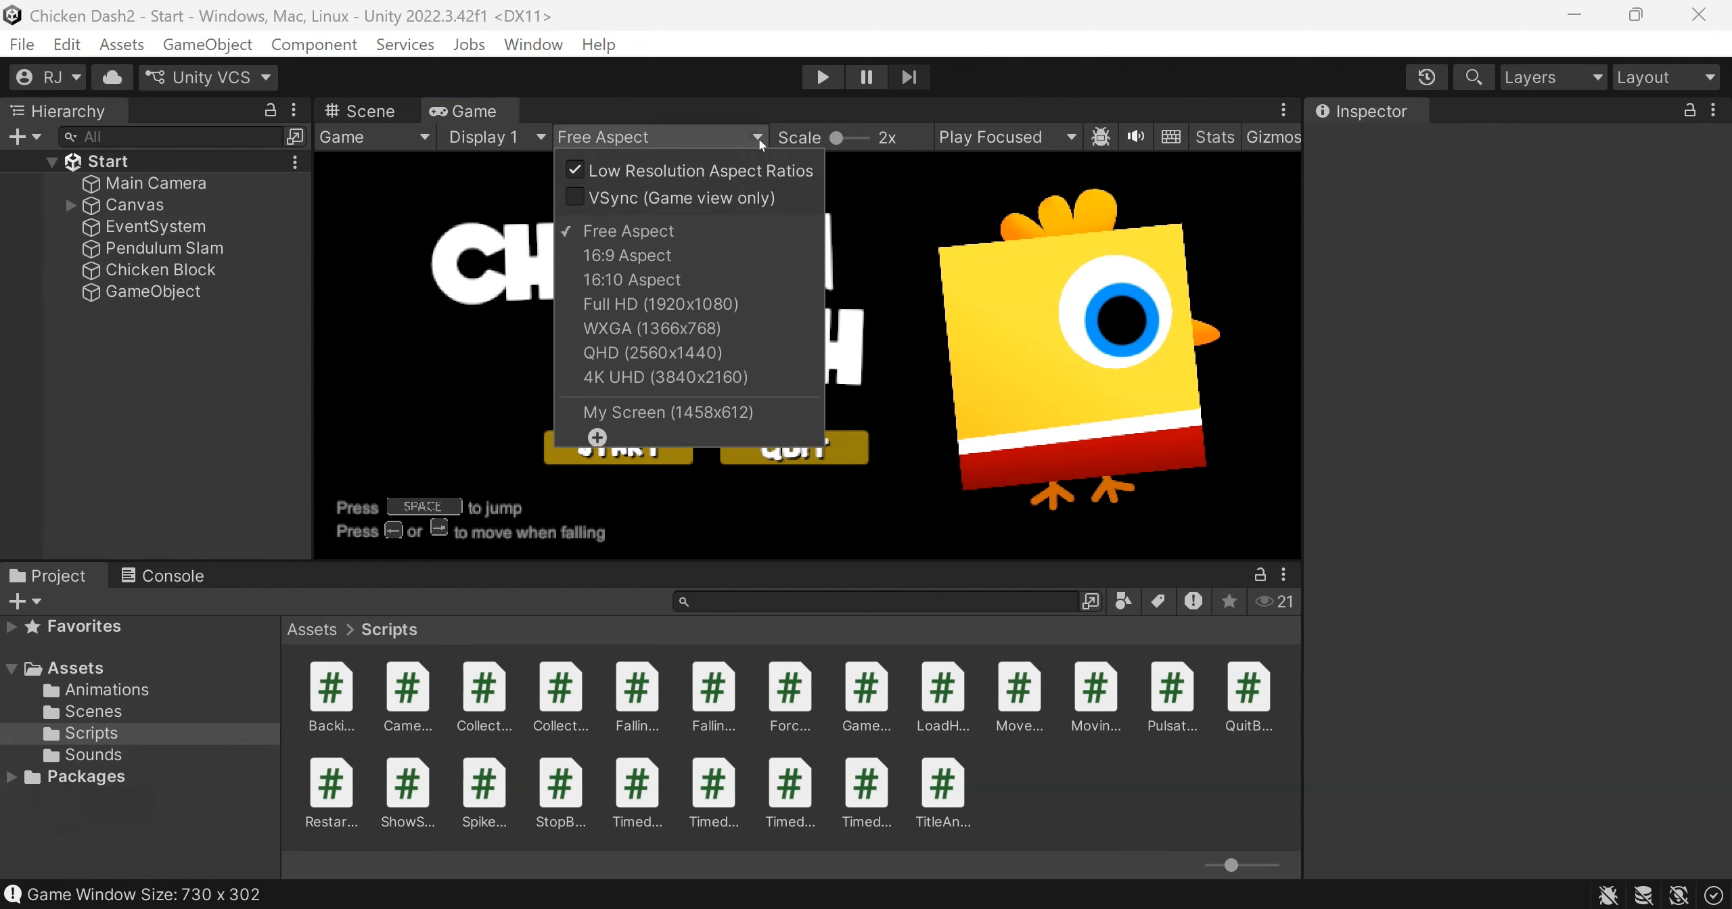
pyautogui.click(679, 255)
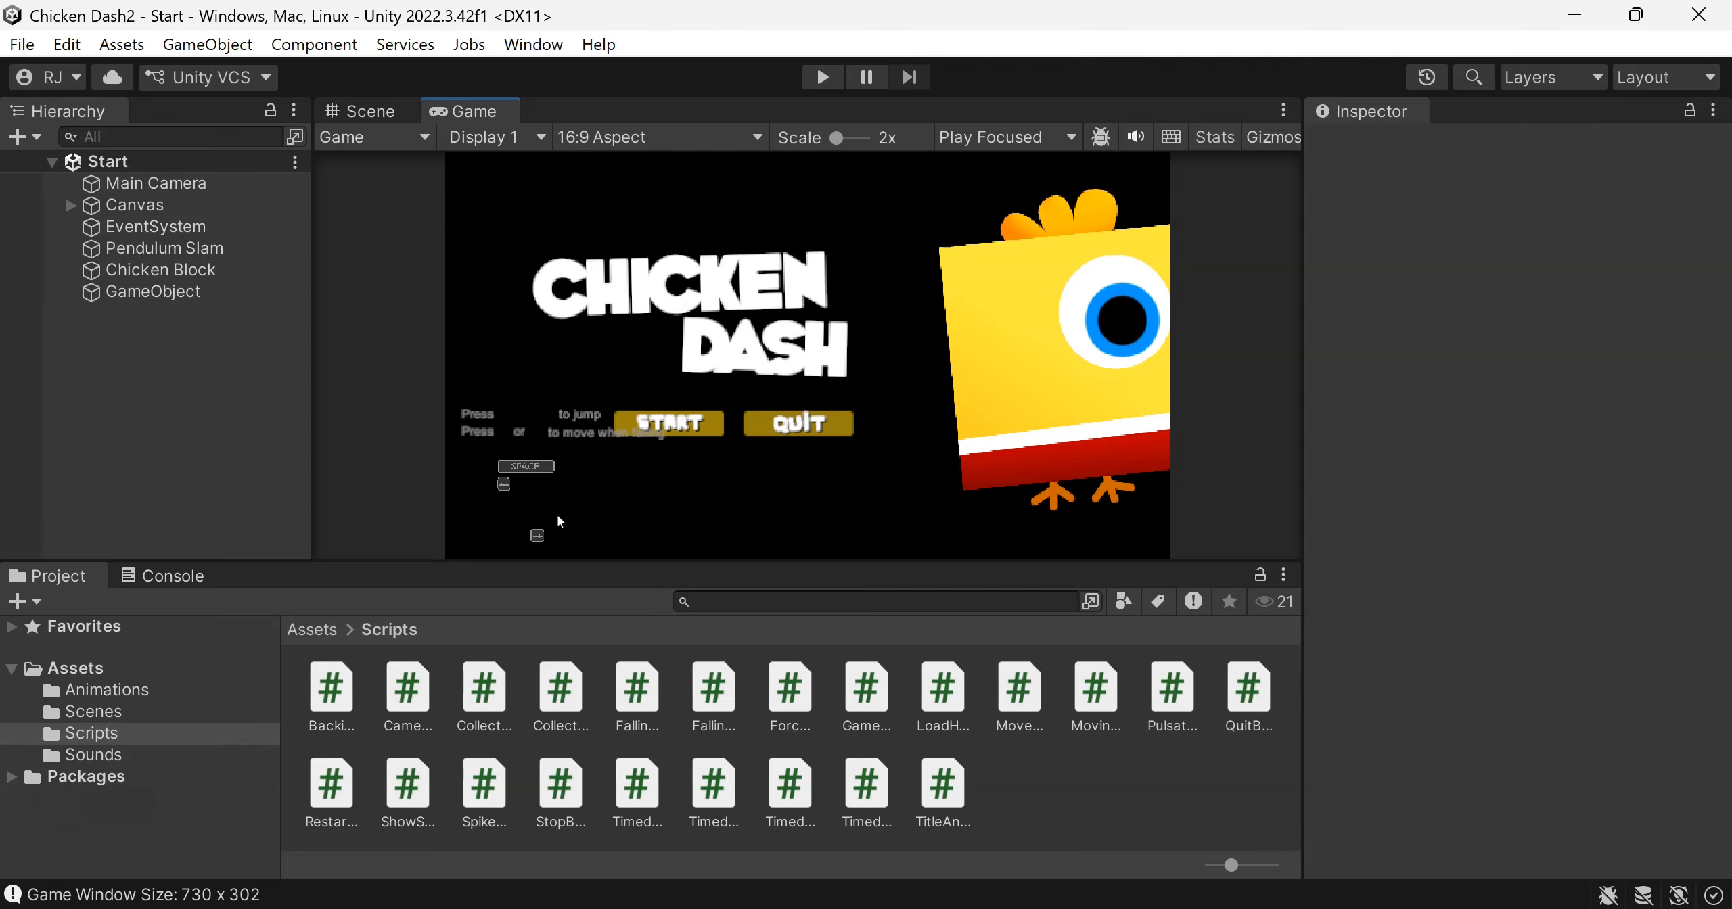
pyautogui.click(747, 137)
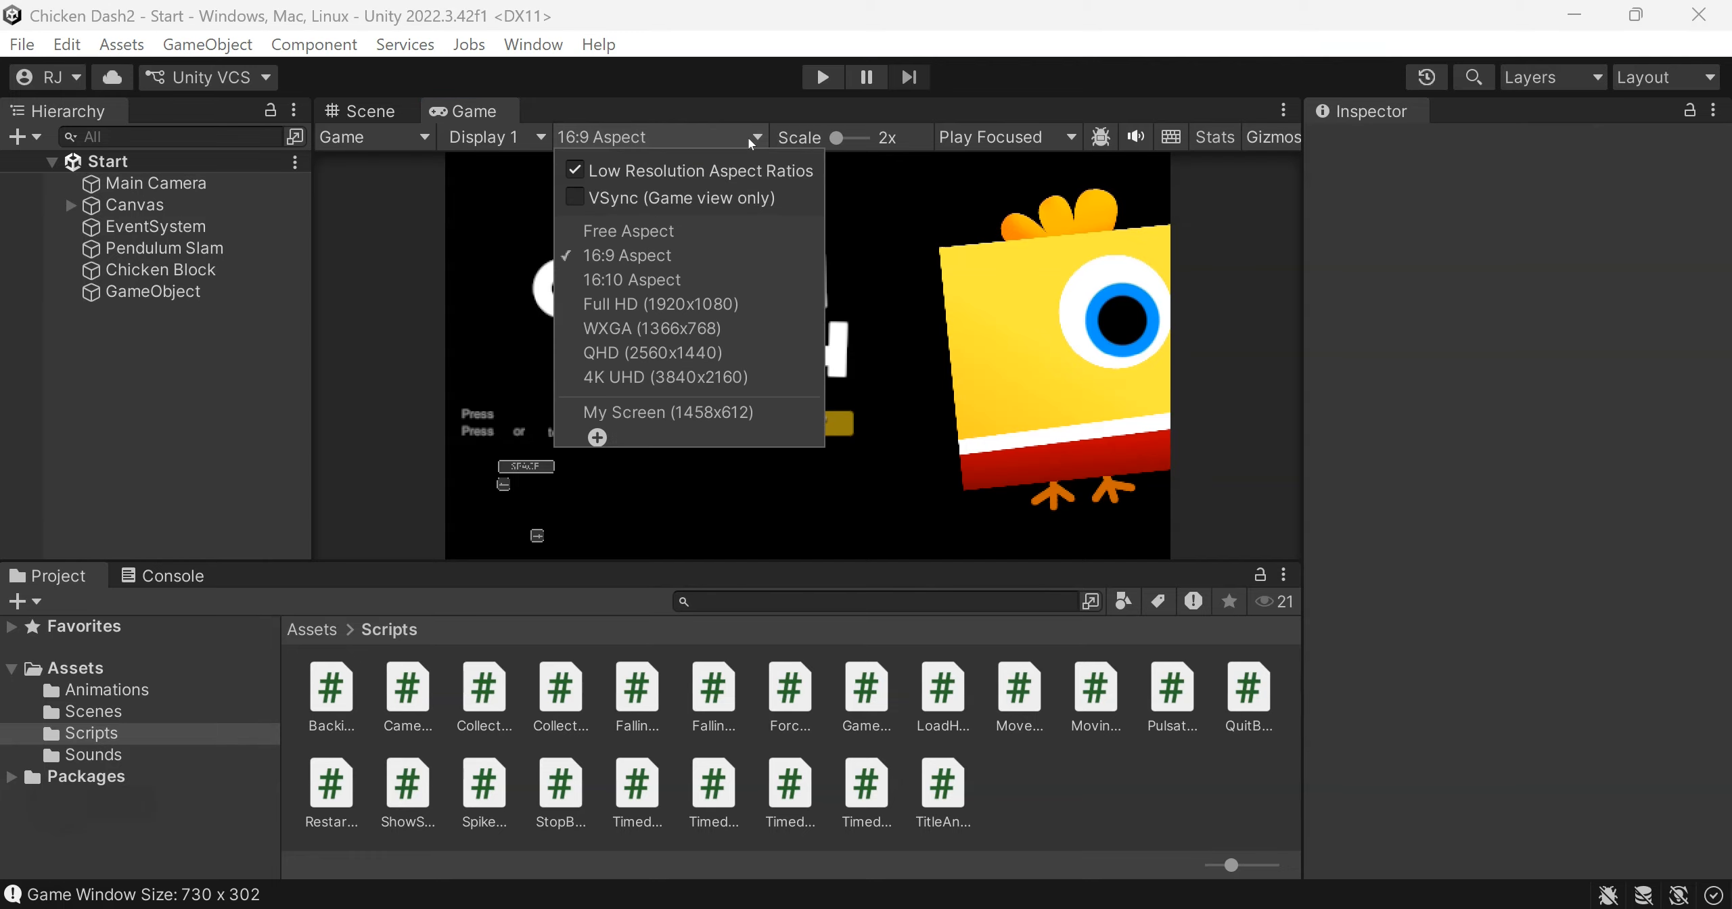
pyautogui.click(682, 227)
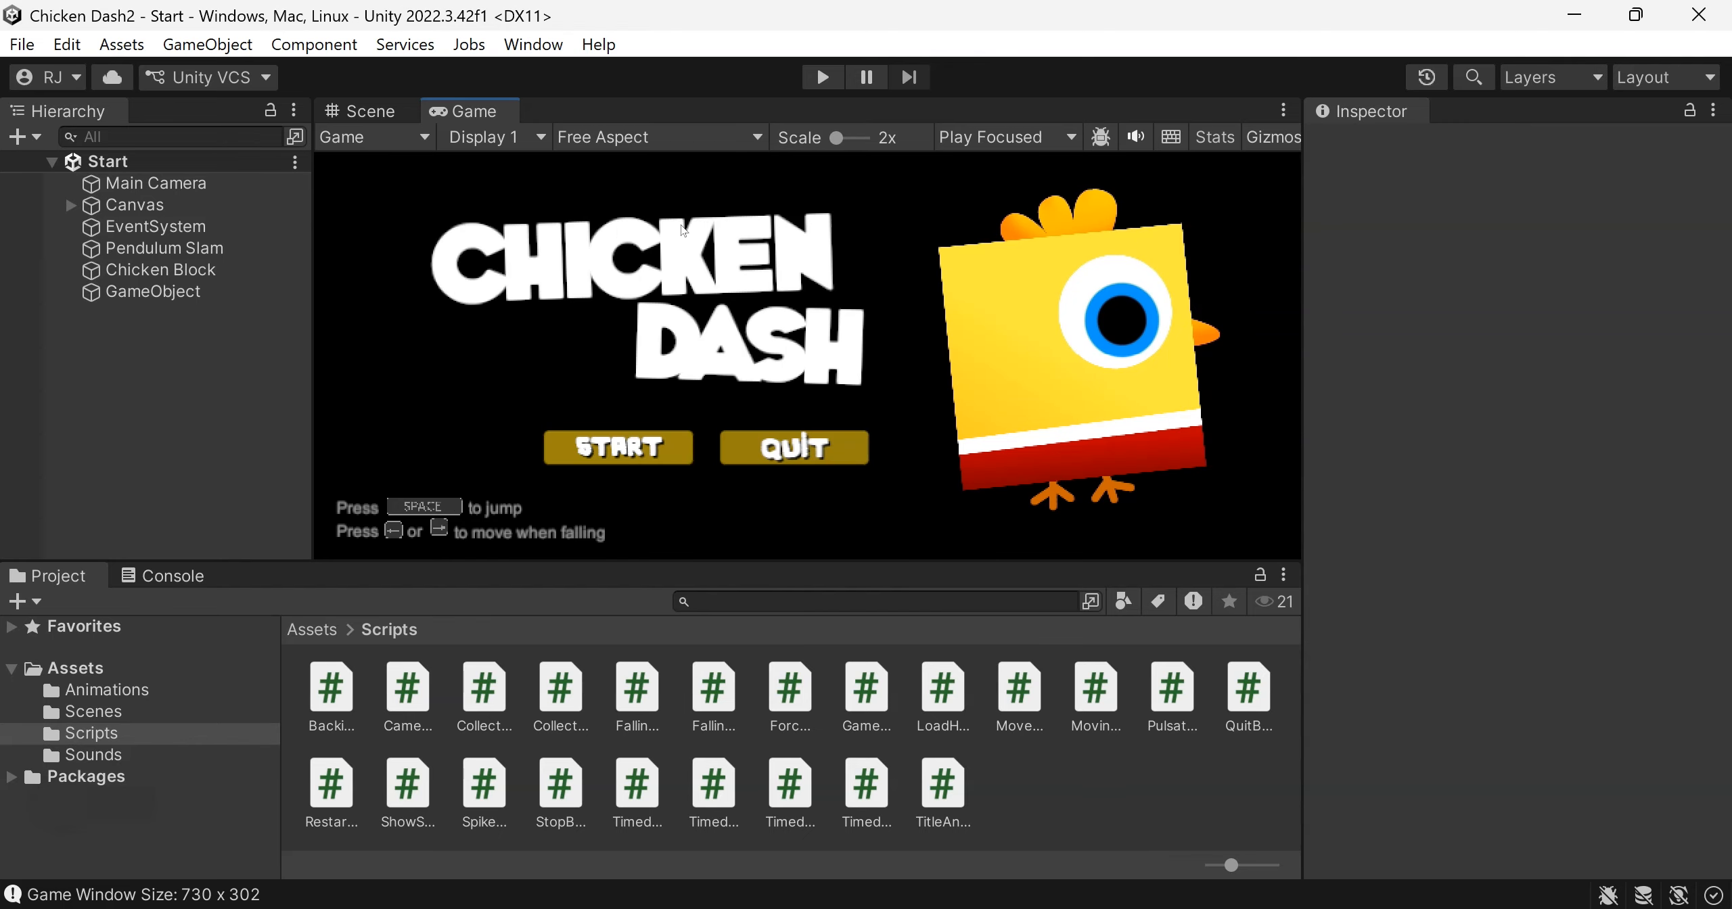
pyautogui.click(682, 138)
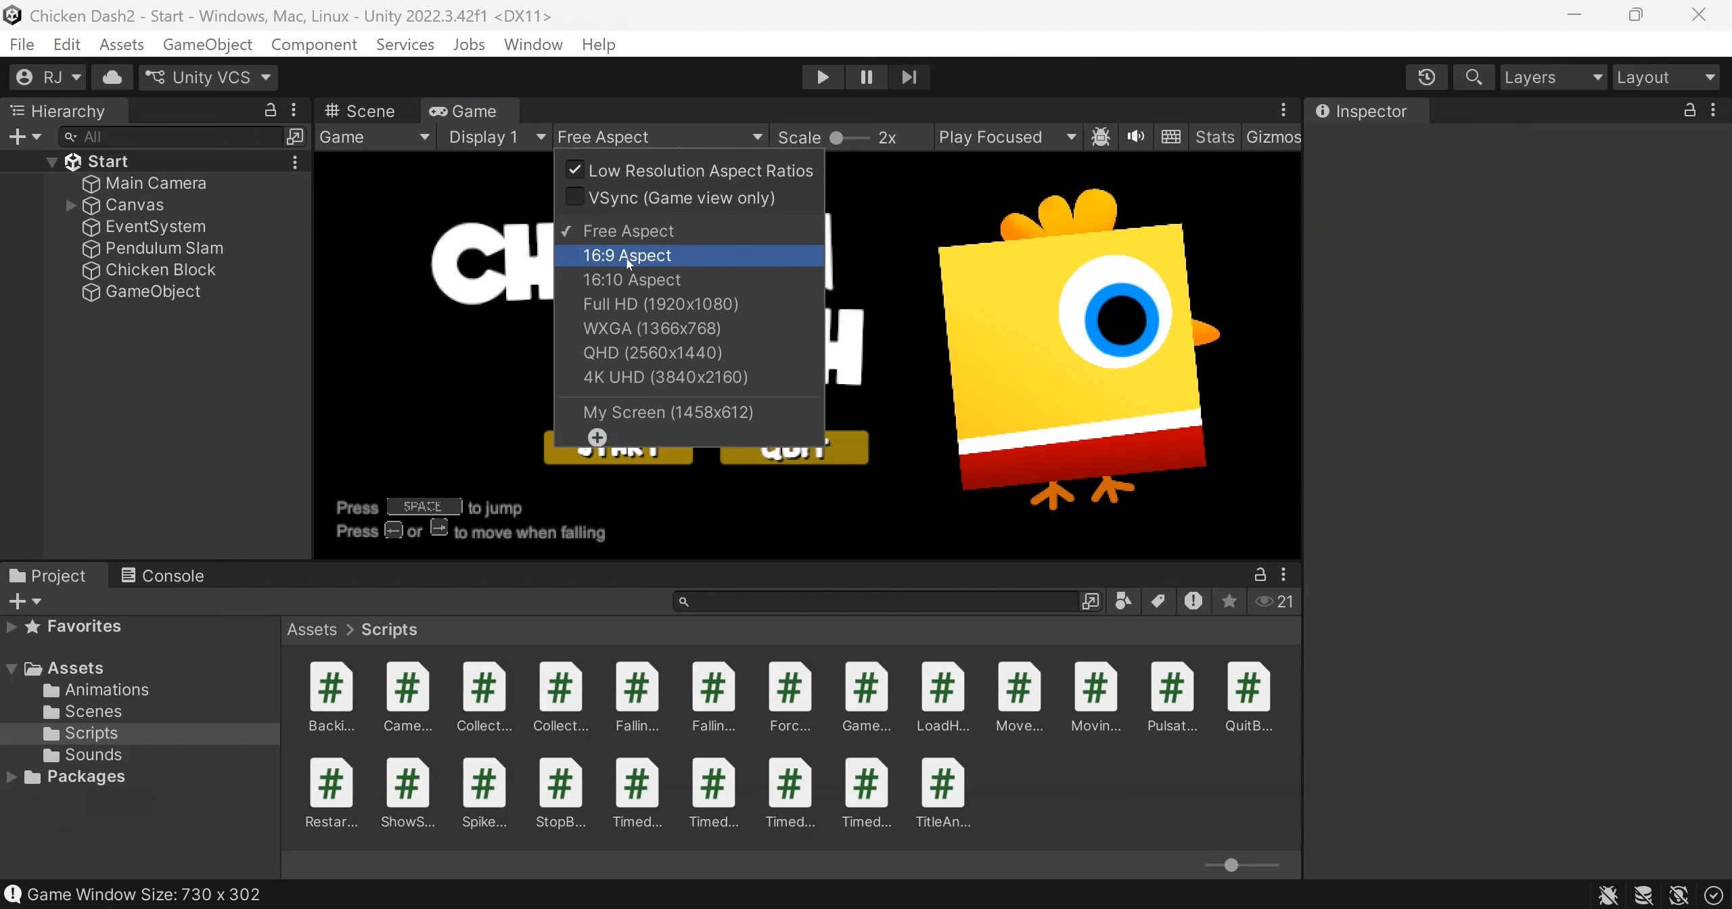
pyautogui.click(629, 257)
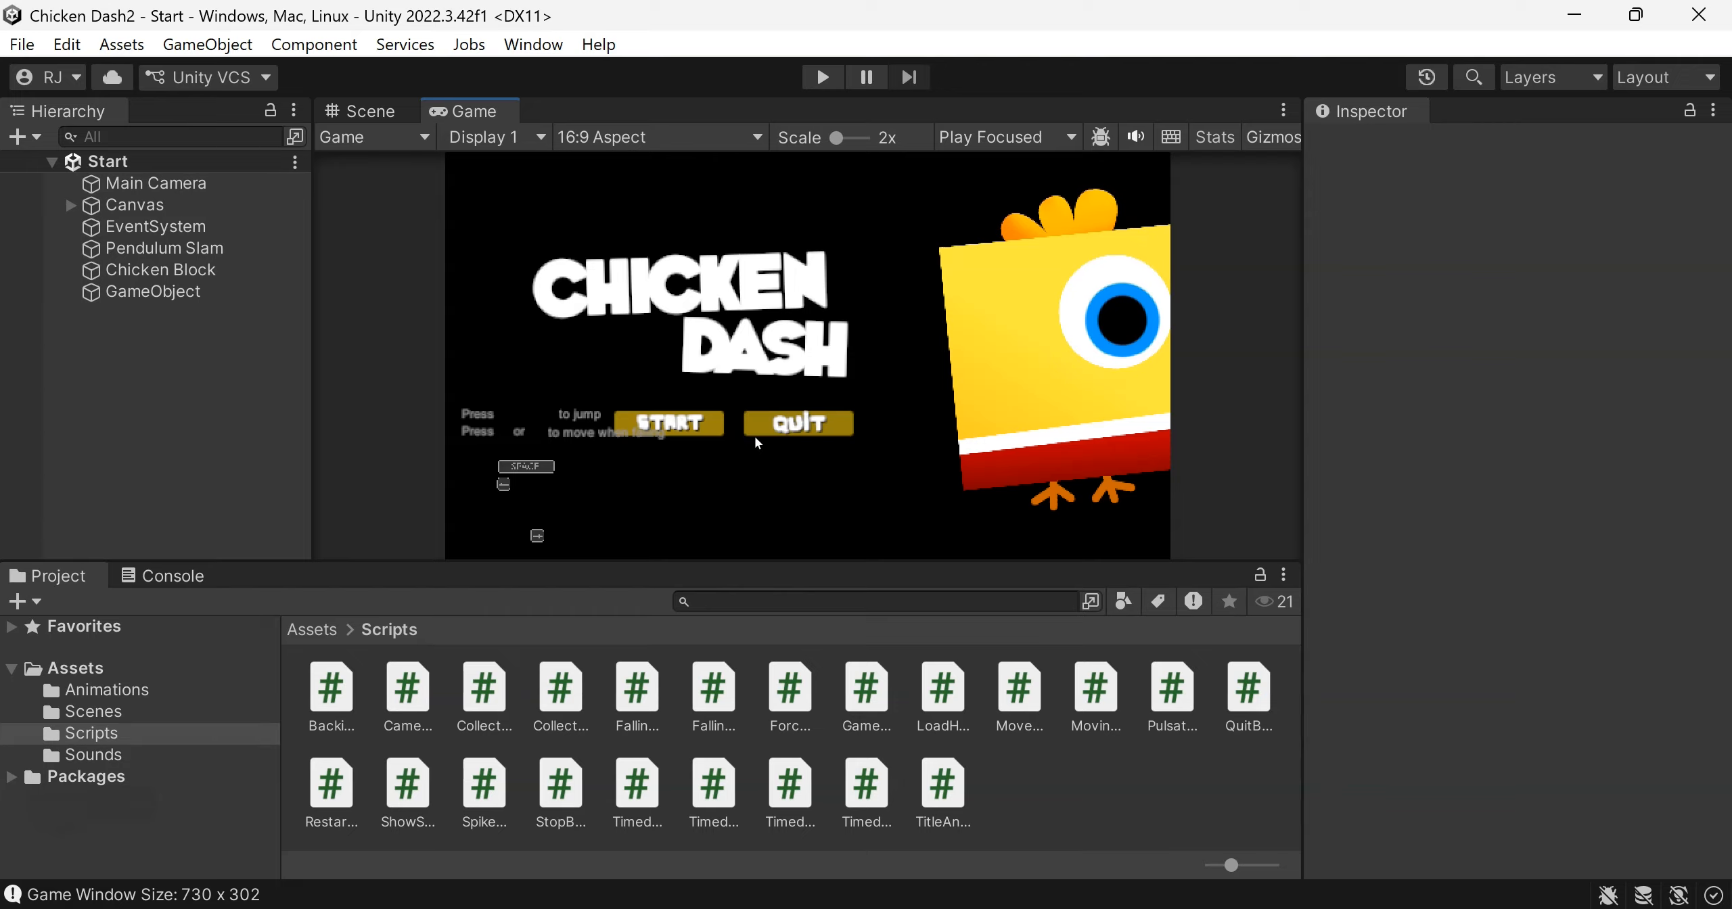
pyautogui.click(758, 138)
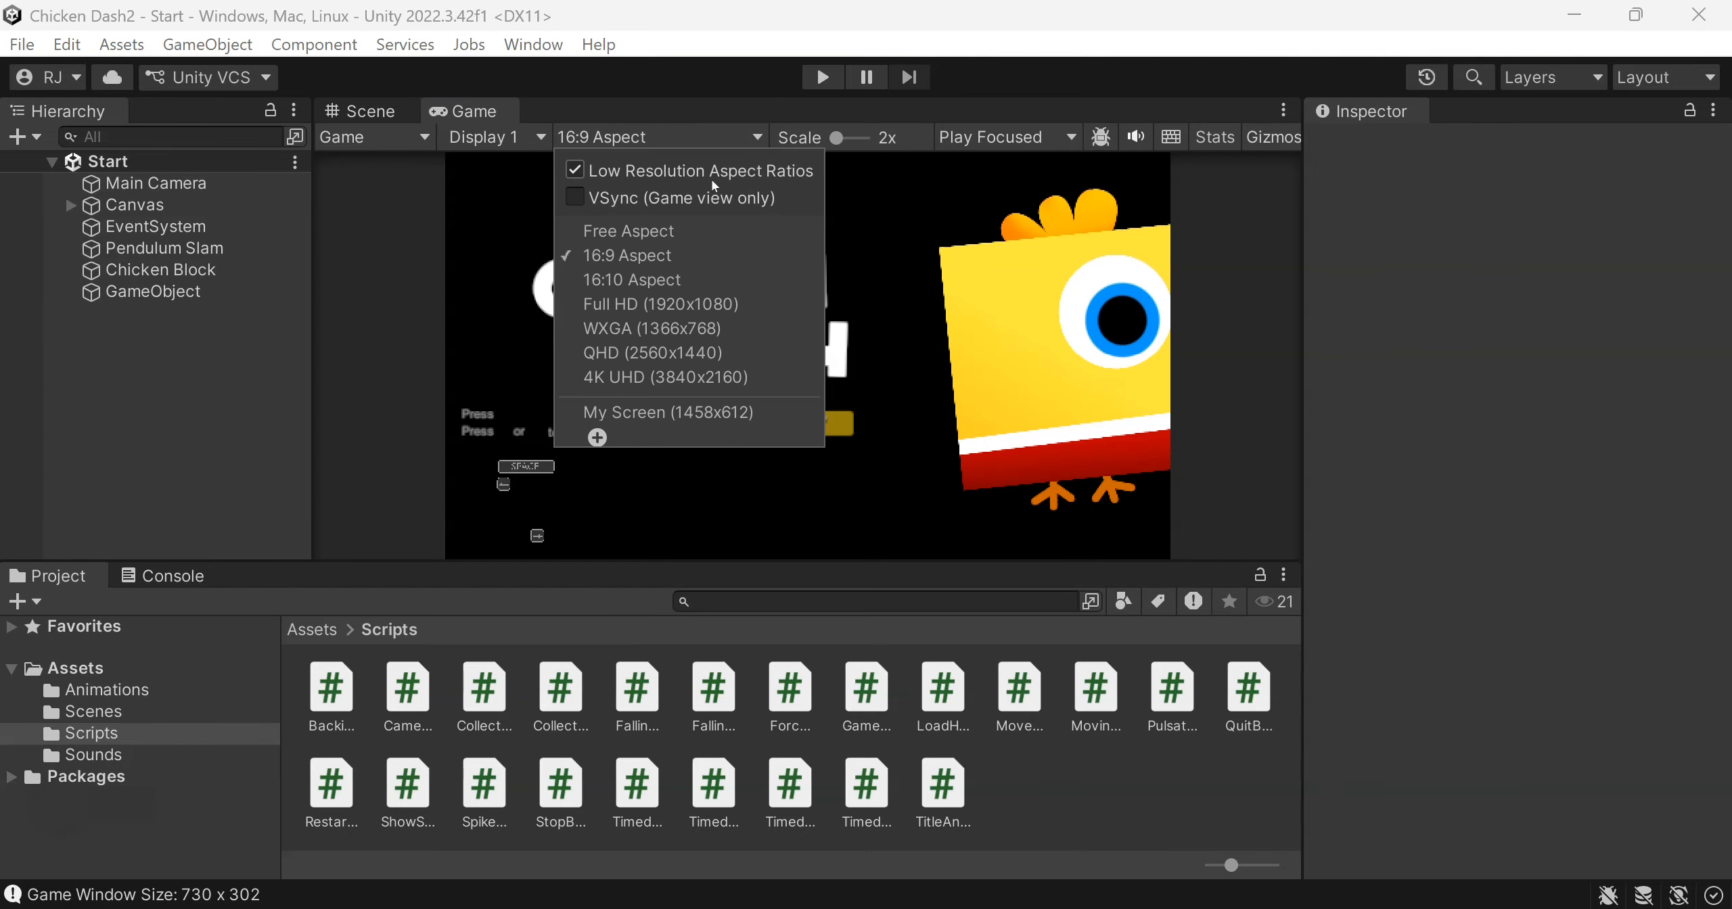
pyautogui.click(673, 228)
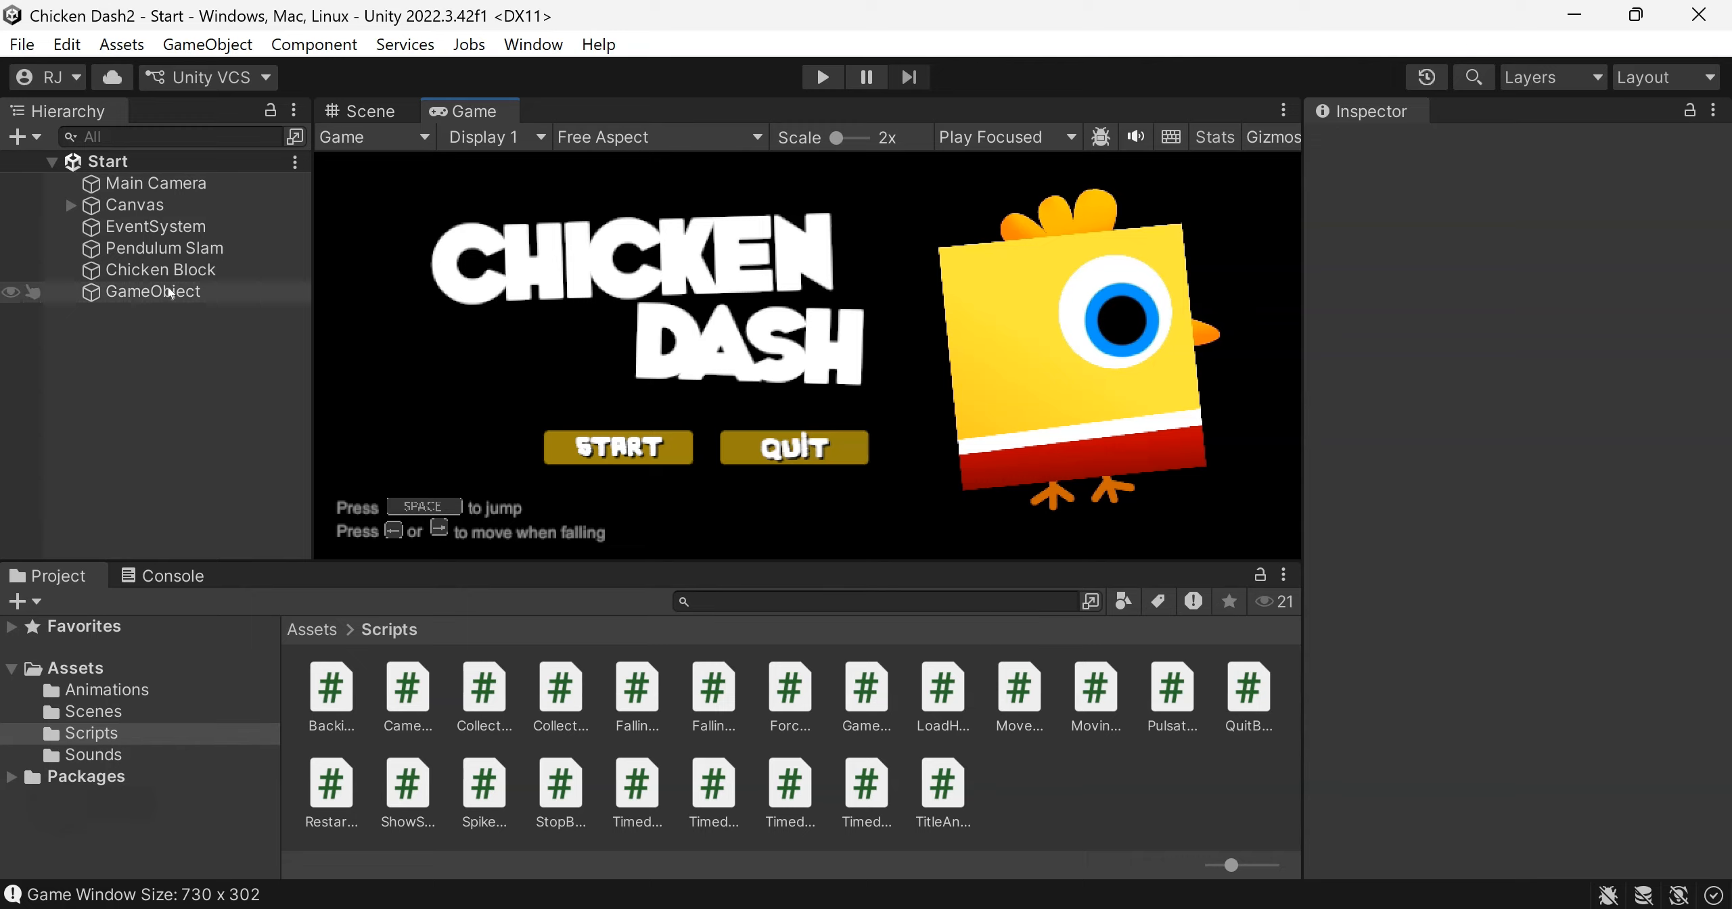
# Open the ForceWindowSize script attached to GameObject, review its code and return to Unity
pyautogui.click(24, 137)
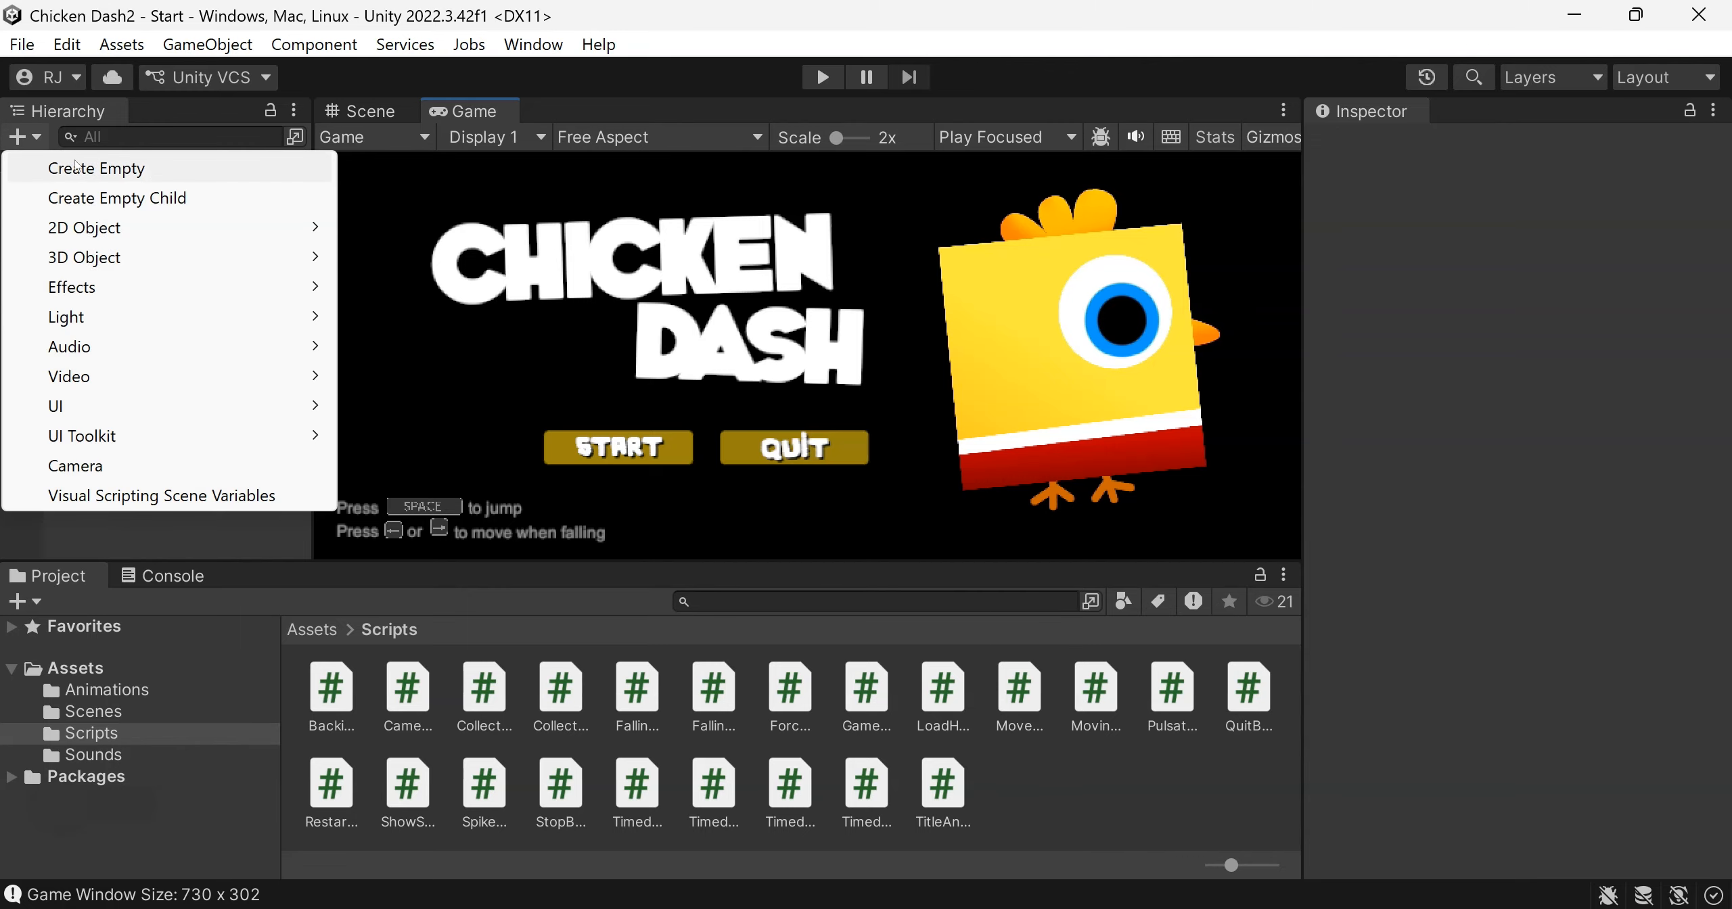
pyautogui.click(131, 520)
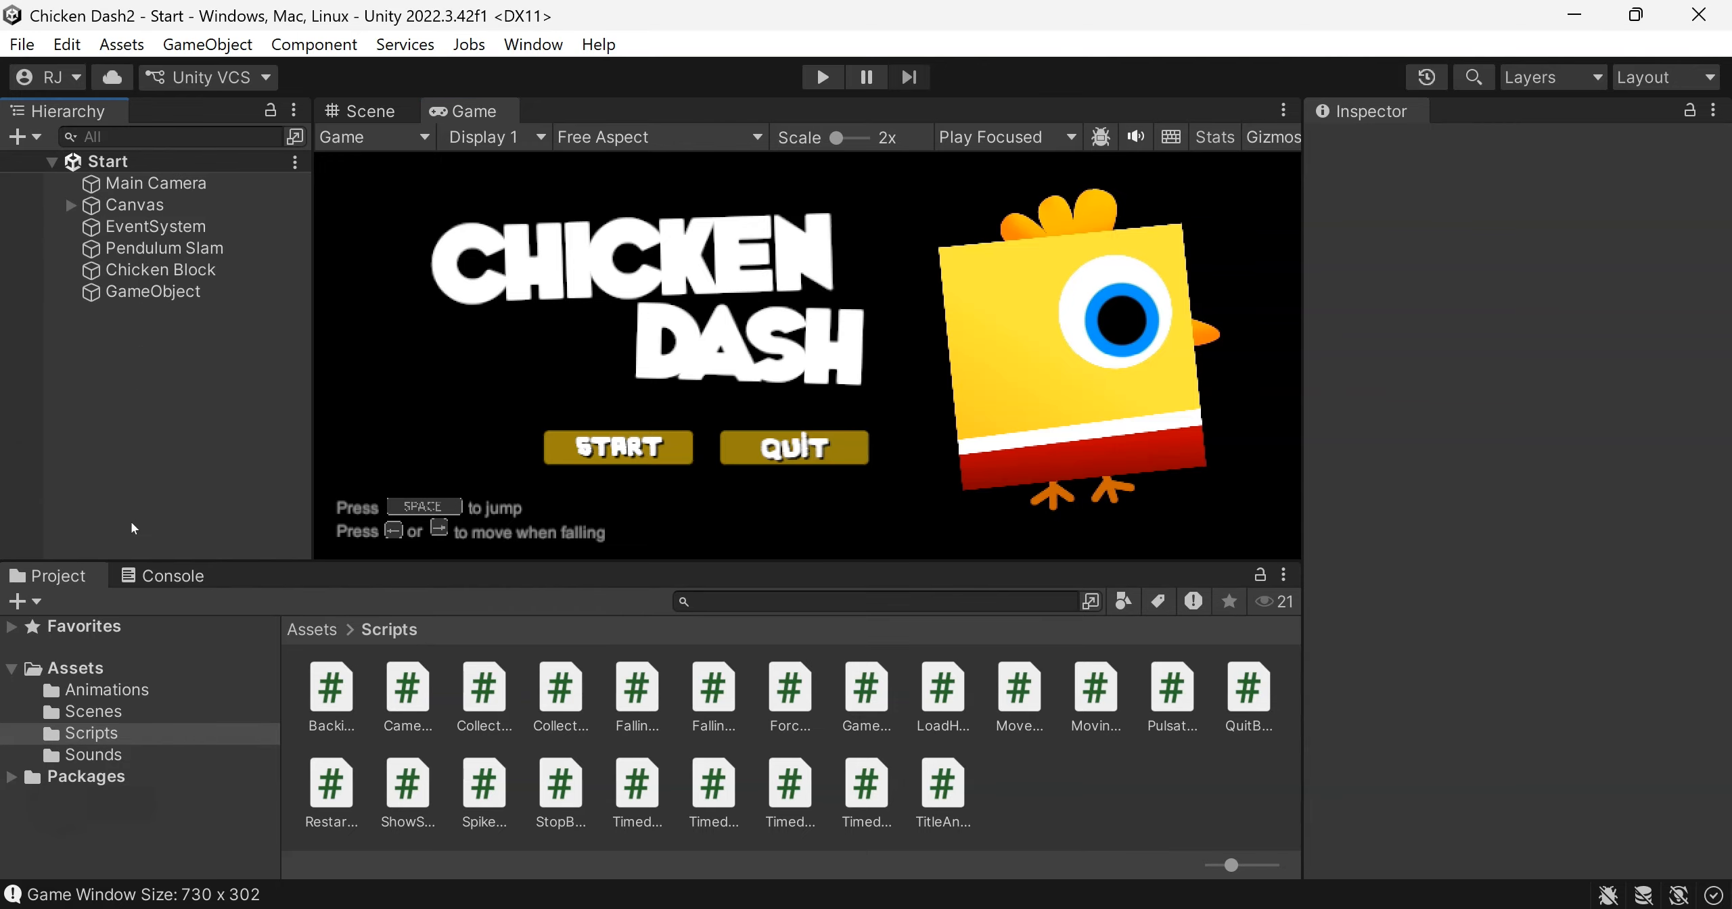
pyautogui.click(157, 301)
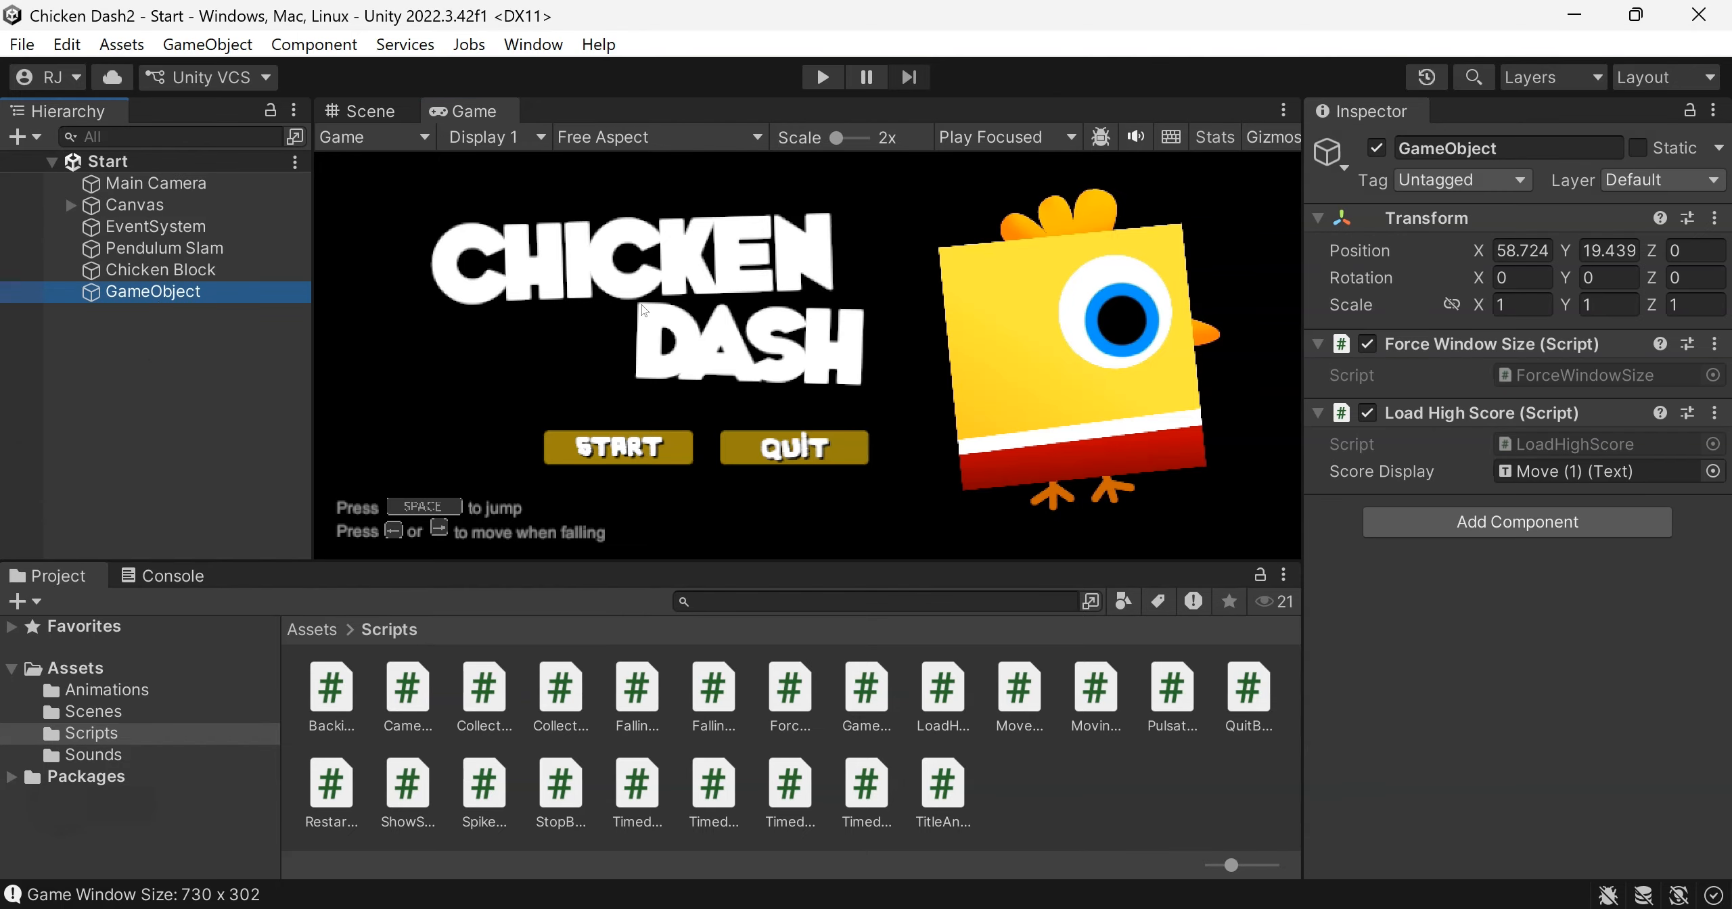
pyautogui.doubleClick(1583, 376)
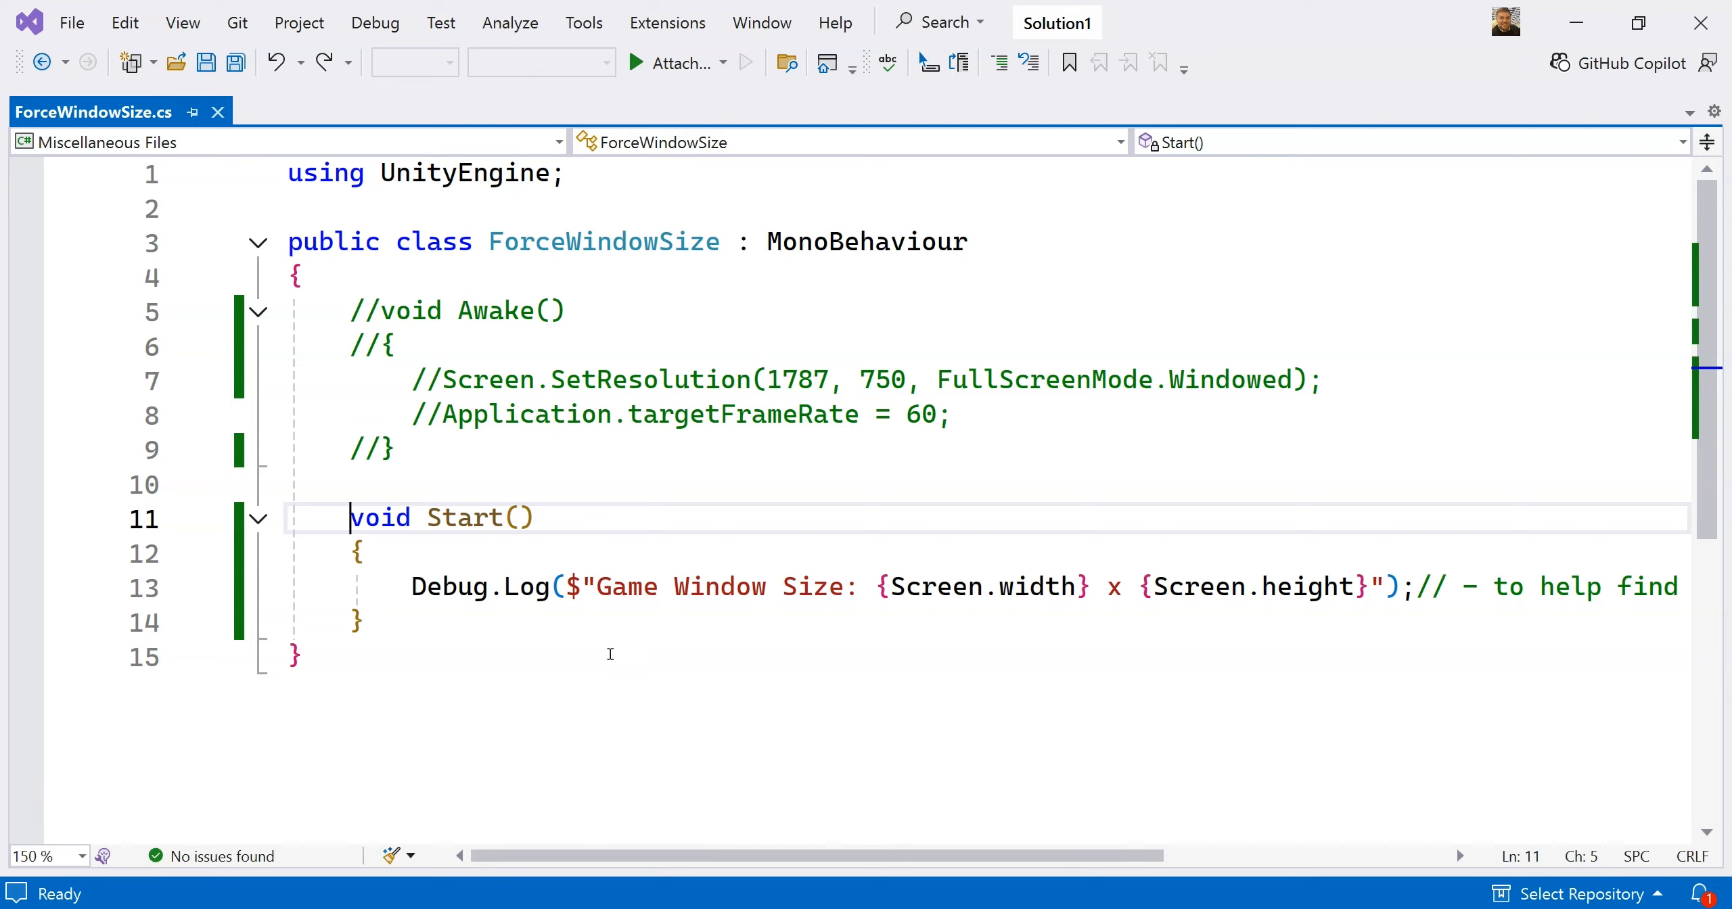
pyautogui.hotkey('alt', 'Tab')
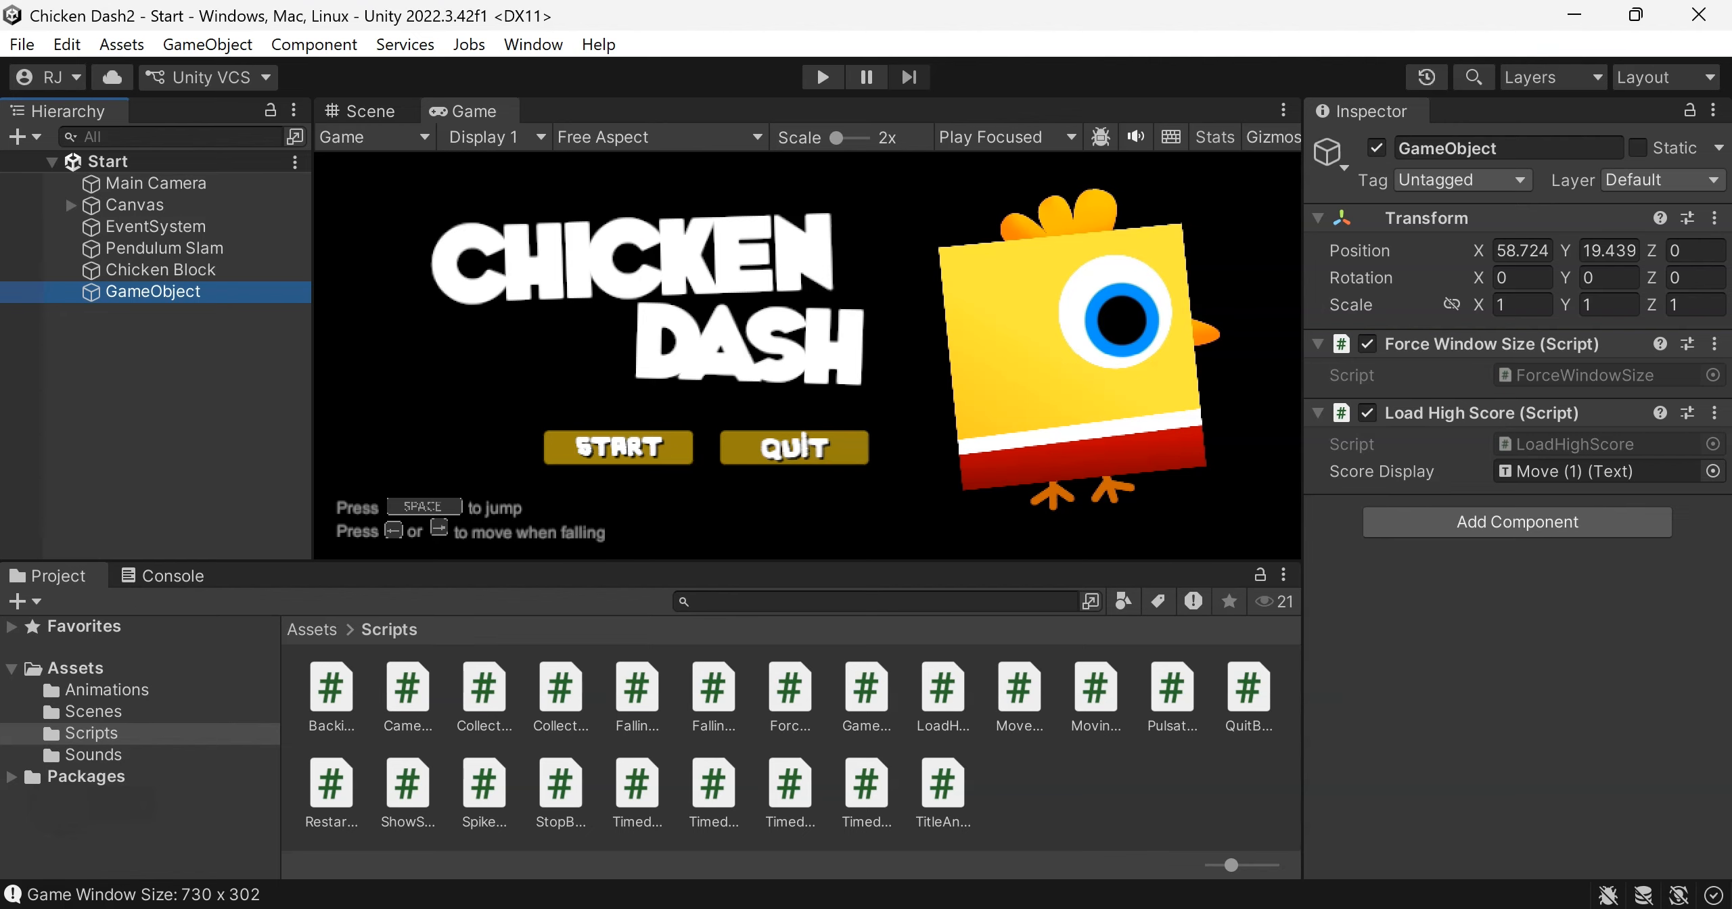
# Play the Start scene, read the logged game window size in the Console and stop playback
pyautogui.click(816, 82)
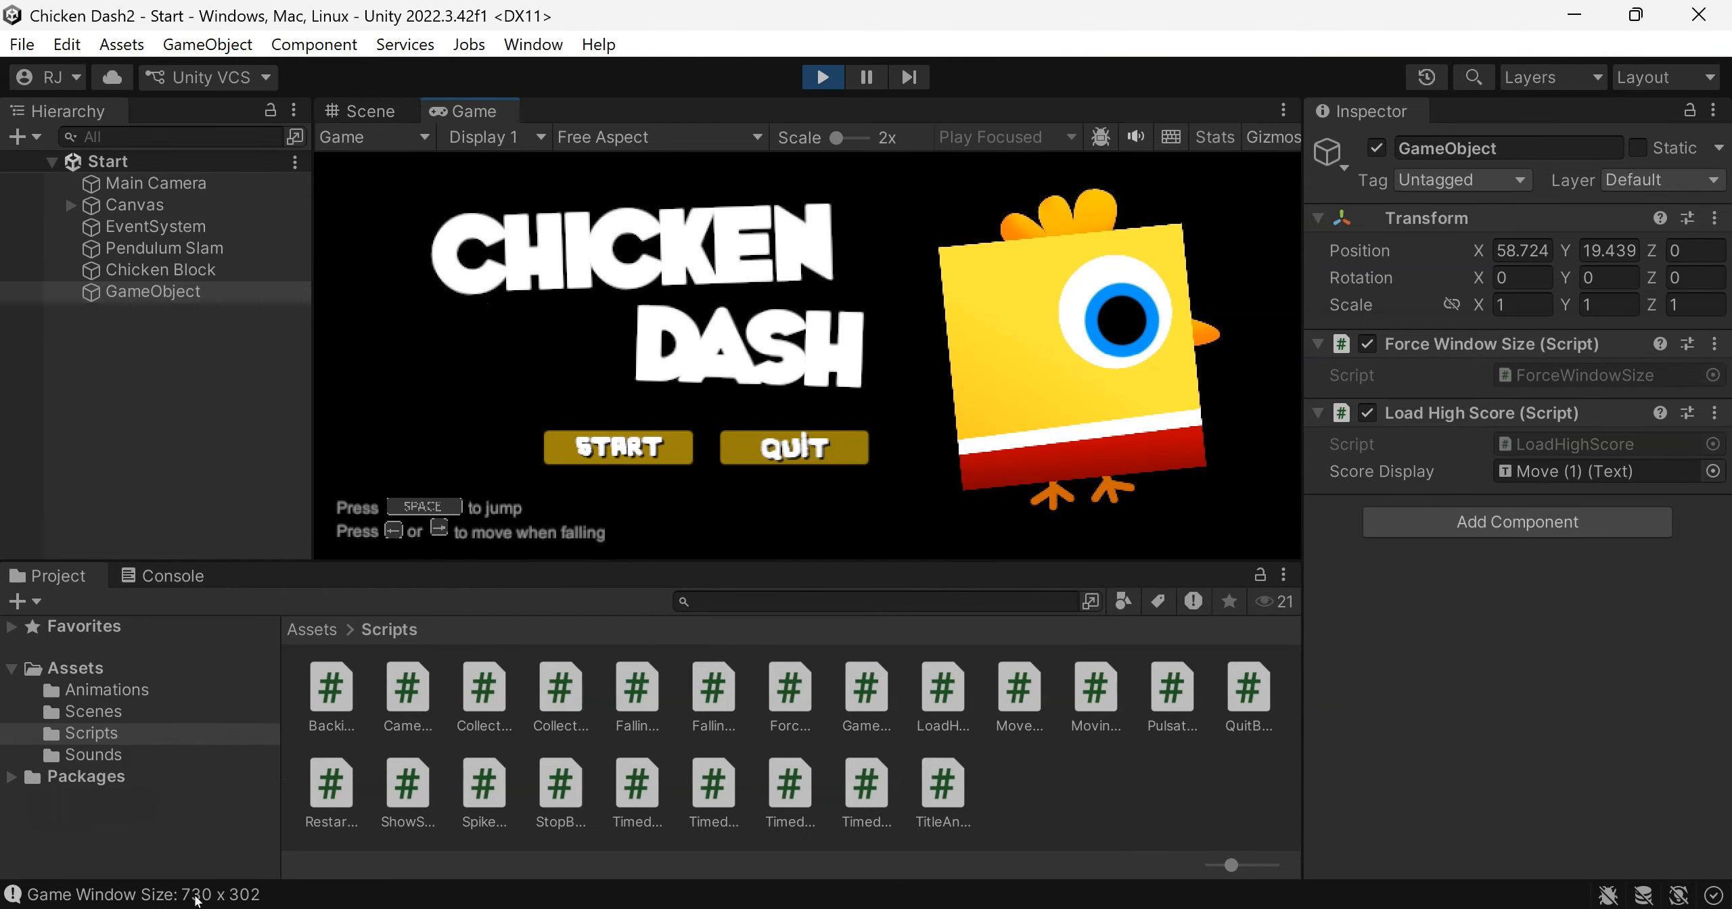
pyautogui.click(191, 576)
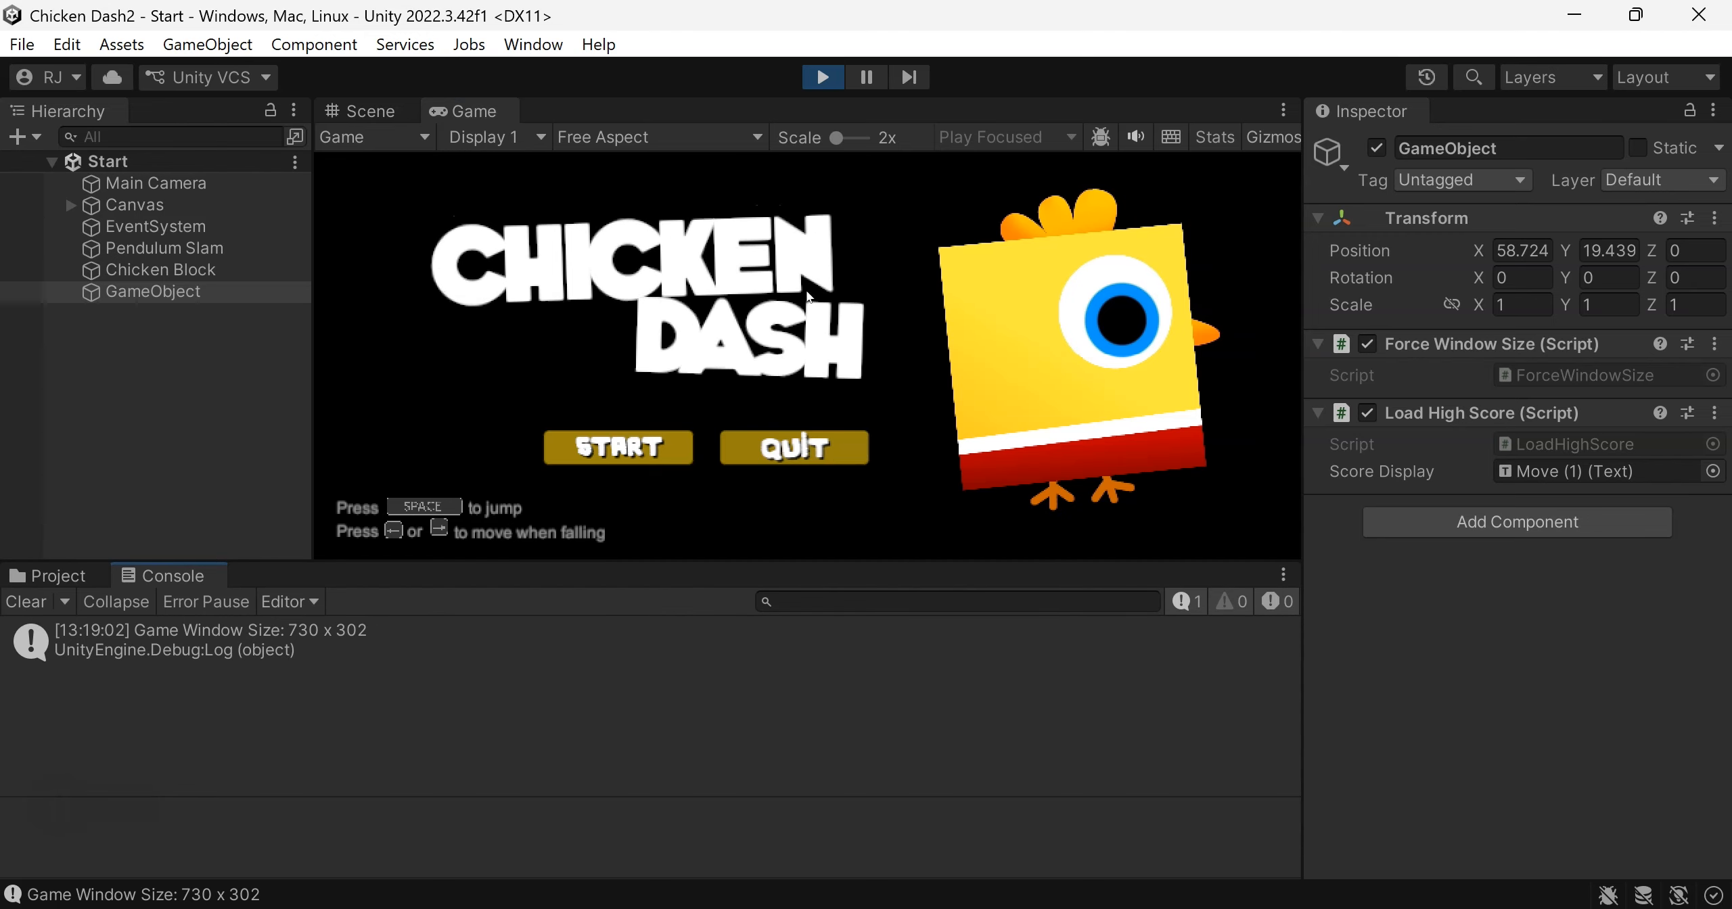
pyautogui.click(828, 86)
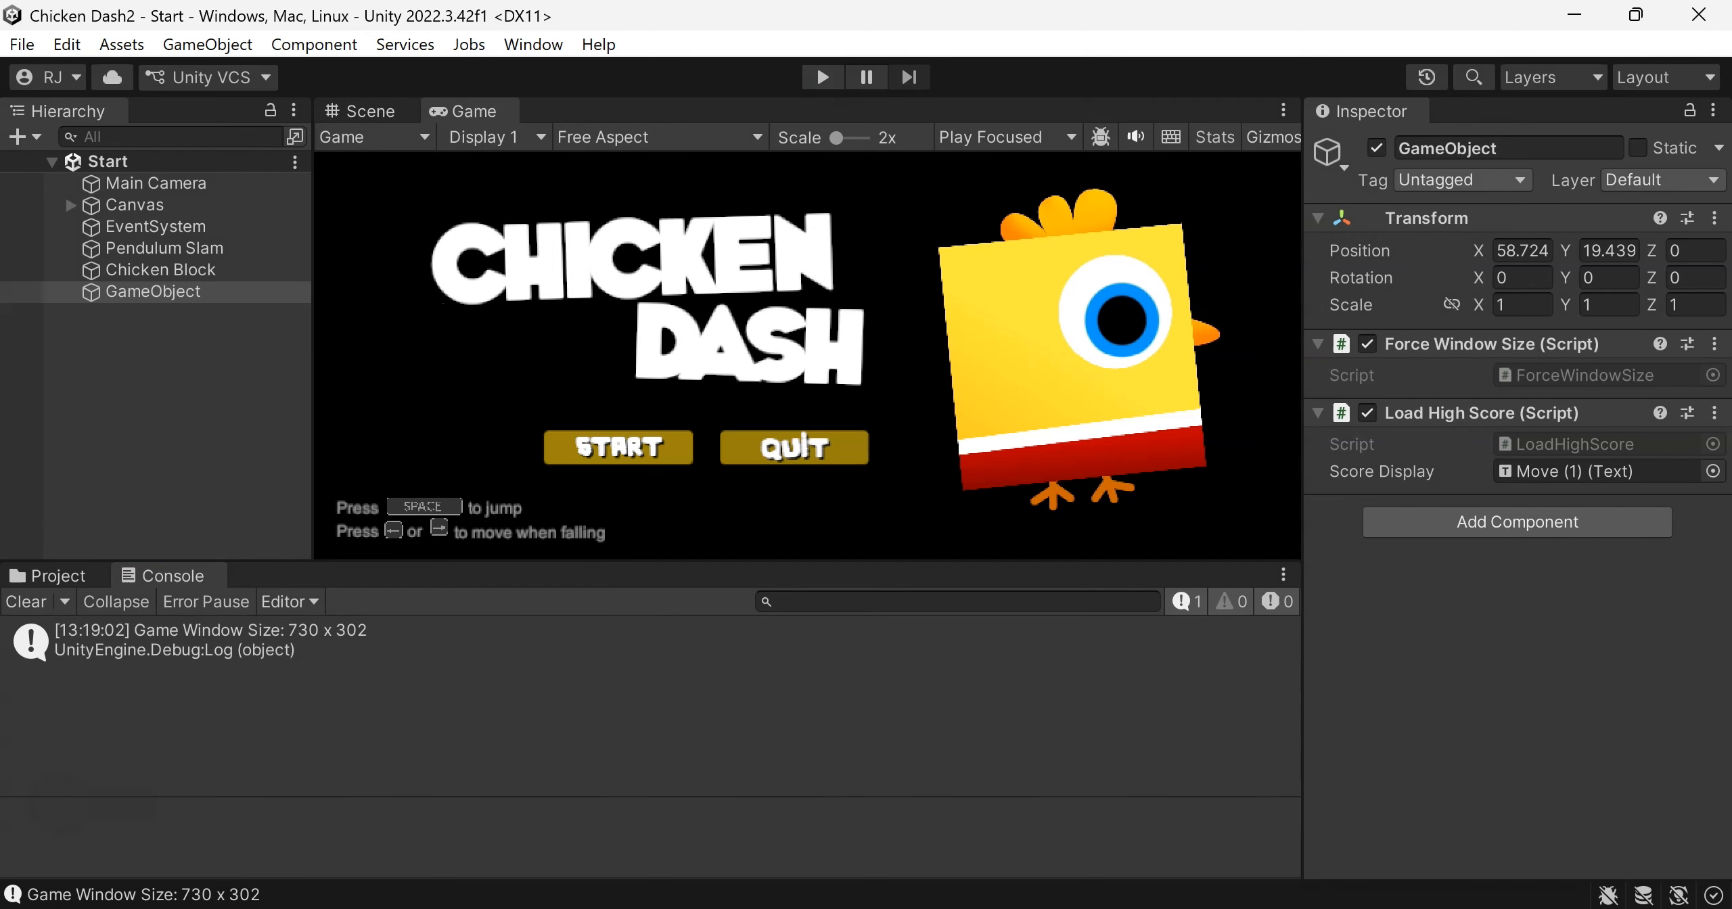
# Switch to Visual Studio and comment out the whole Start method in the ForceWindowSize script
pyautogui.click(402, 908)
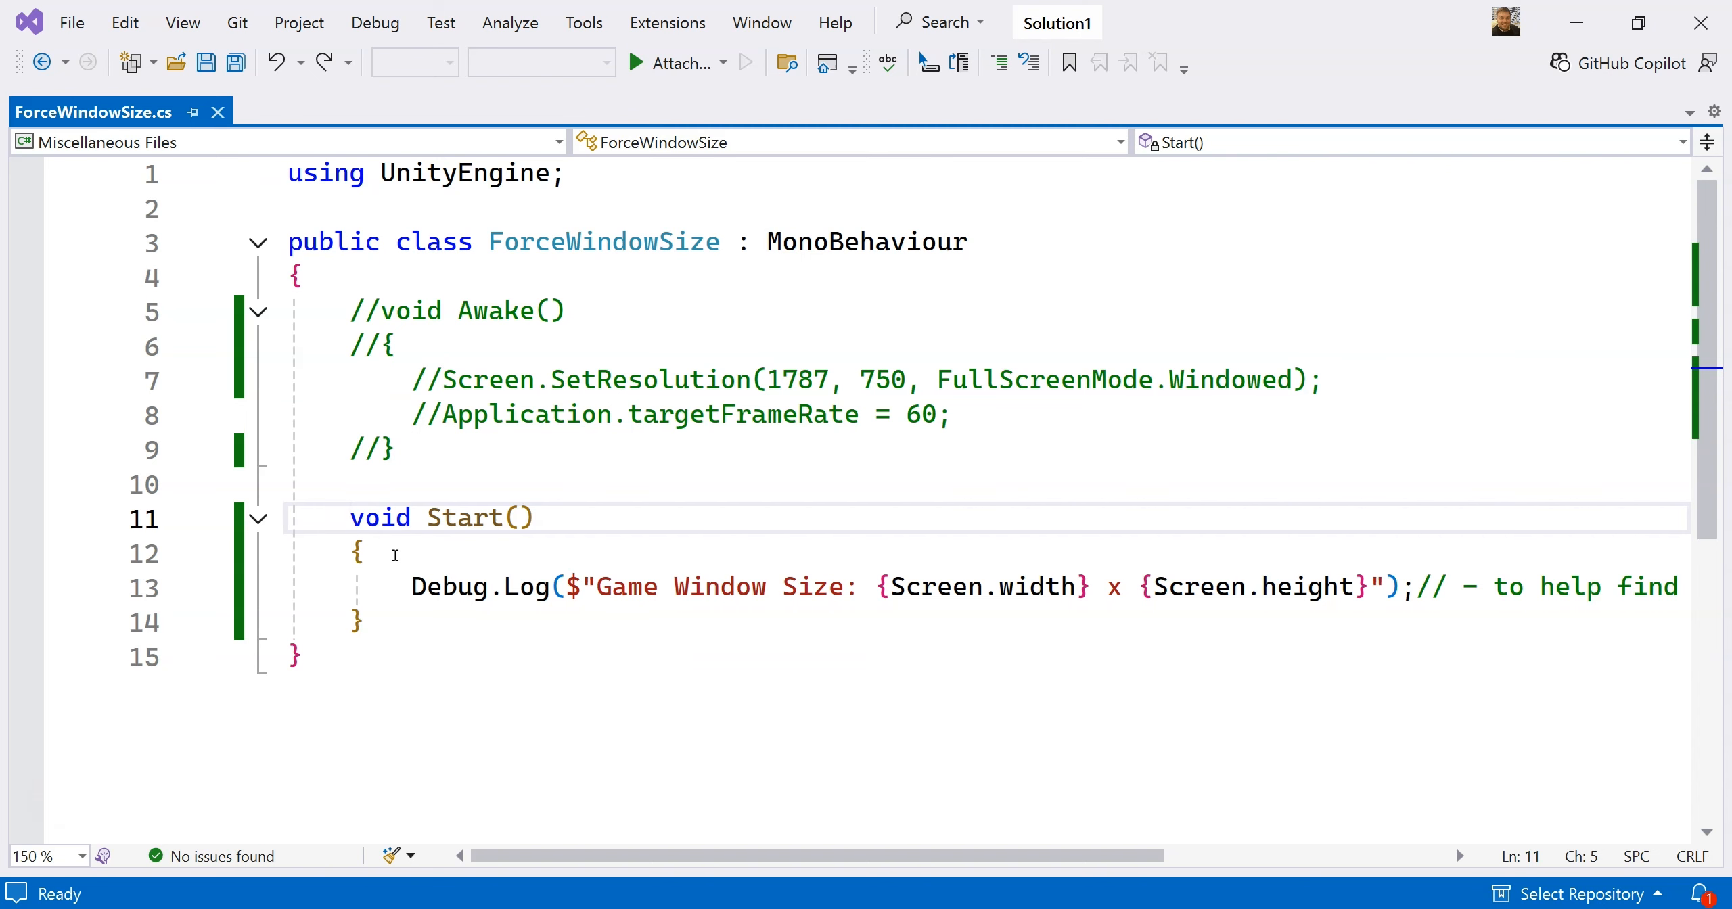
pyautogui.write('//')
pyautogui.press('Down')
pyautogui.press('Home')
pyautogui.write('//')
pyautogui.press('Down')
pyautogui.press('Home')
pyautogui.write('//')
pyautogui.press('Down')
pyautogui.press('Home')
pyautogui.write('//')
# Uncomment the Awake method's declaration and both of its braces in the ForceWindowSize script
pyautogui.click(384, 308)
pyautogui.press('BackSpace')
pyautogui.press('BackSpace')
pyautogui.press('Down')
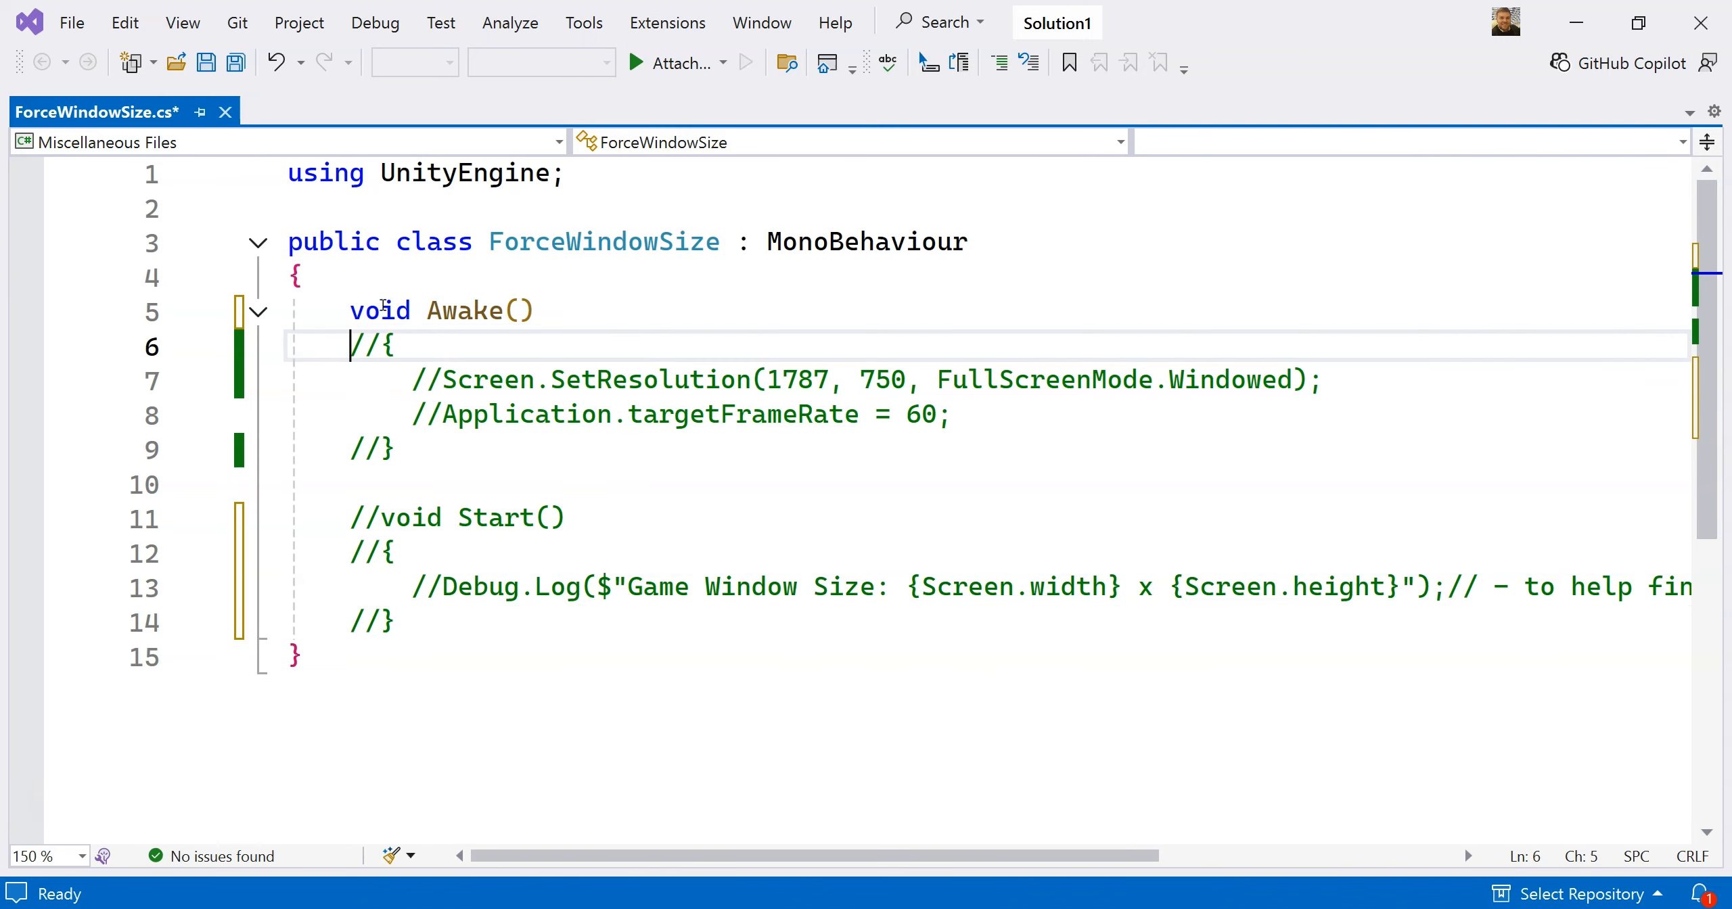
pyautogui.press('Delete')
pyautogui.press('Delete')
pyautogui.press('End')
pyautogui.press('Down')
pyautogui.press('Down')
pyautogui.press('Down')
pyautogui.press('Home')
pyautogui.press('Home')
pyautogui.press('Right')
pyautogui.press('Right')
pyautogui.press('Right')
pyautogui.press('Right')
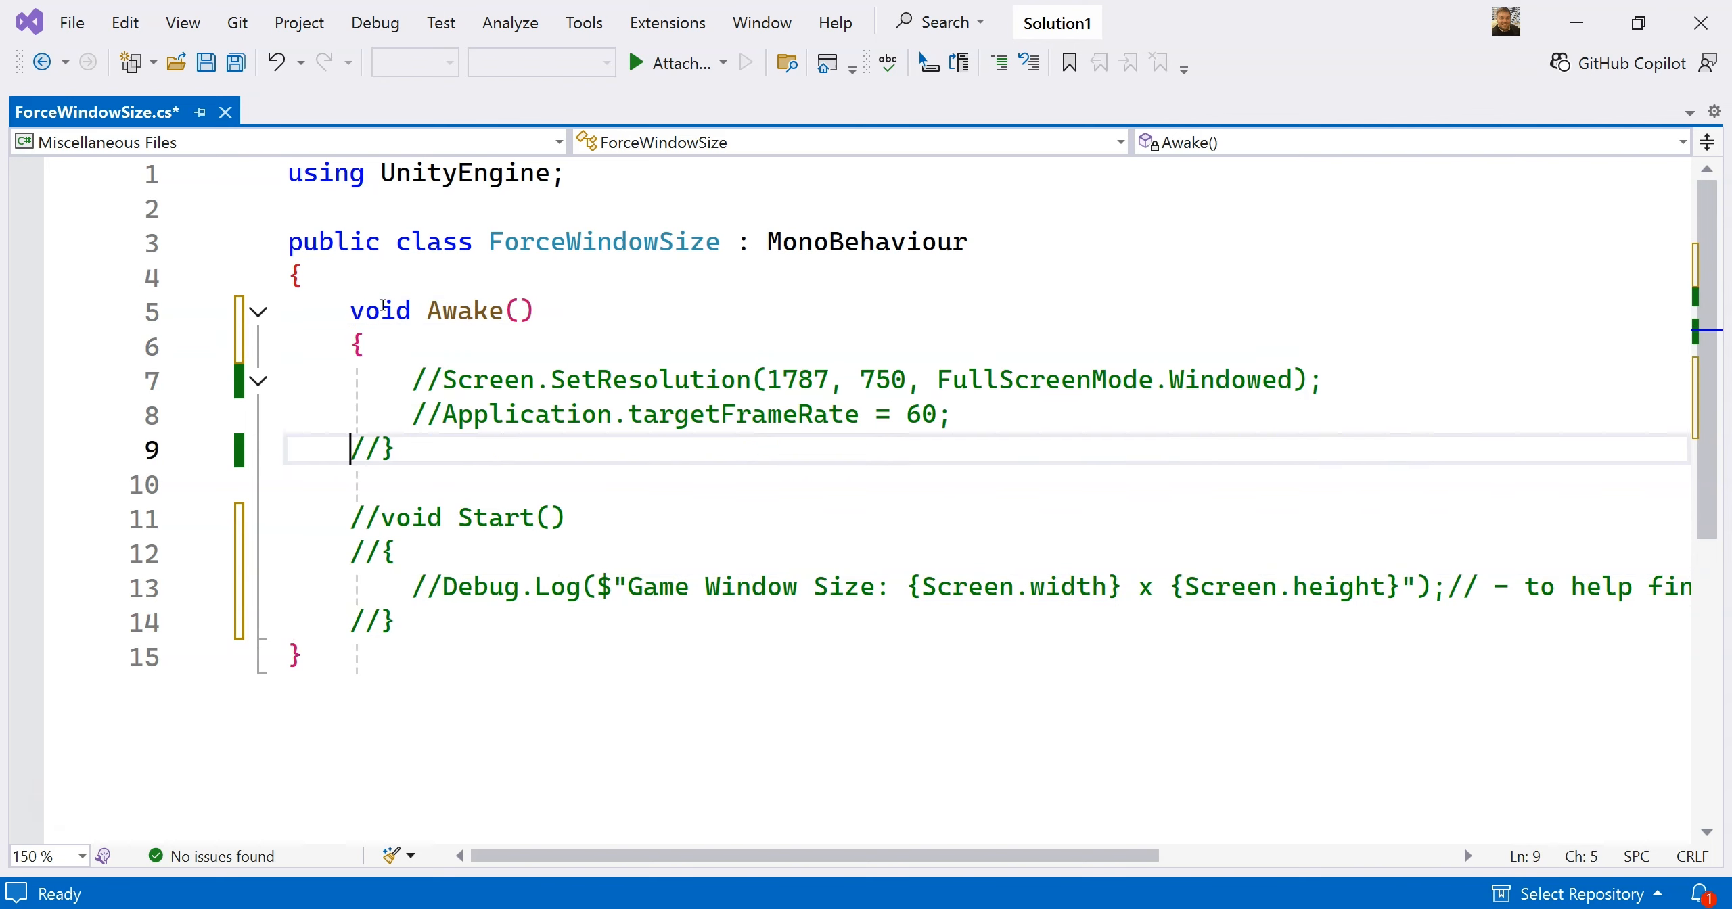
pyautogui.press('Delete')
pyautogui.press('Delete')
# Uncomment the Screen.SetResolution(1787, 750, FullScreenMode.Windowed) line inside Awake and save the script
pyautogui.press('Up')
pyautogui.press('Up')
pyautogui.press('Right')
pyautogui.press('Right')
pyautogui.press('Right')
pyautogui.press('Right')
pyautogui.press('Delete')
pyautogui.press('Delete')
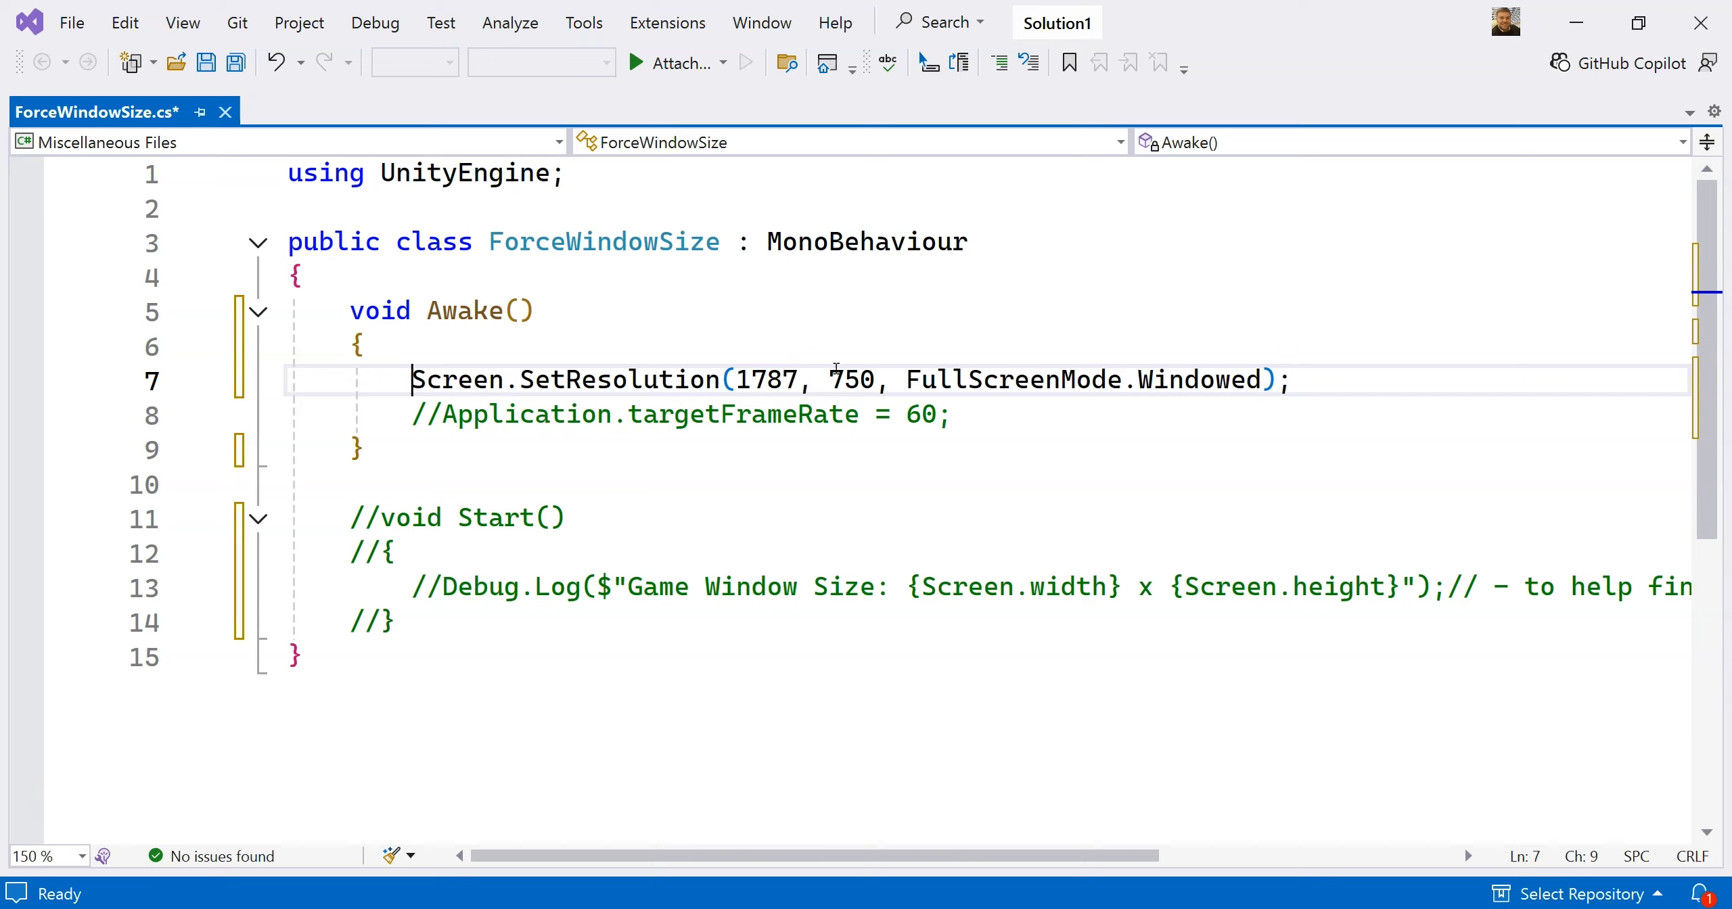
pyautogui.hotkey('ctrl', 's')
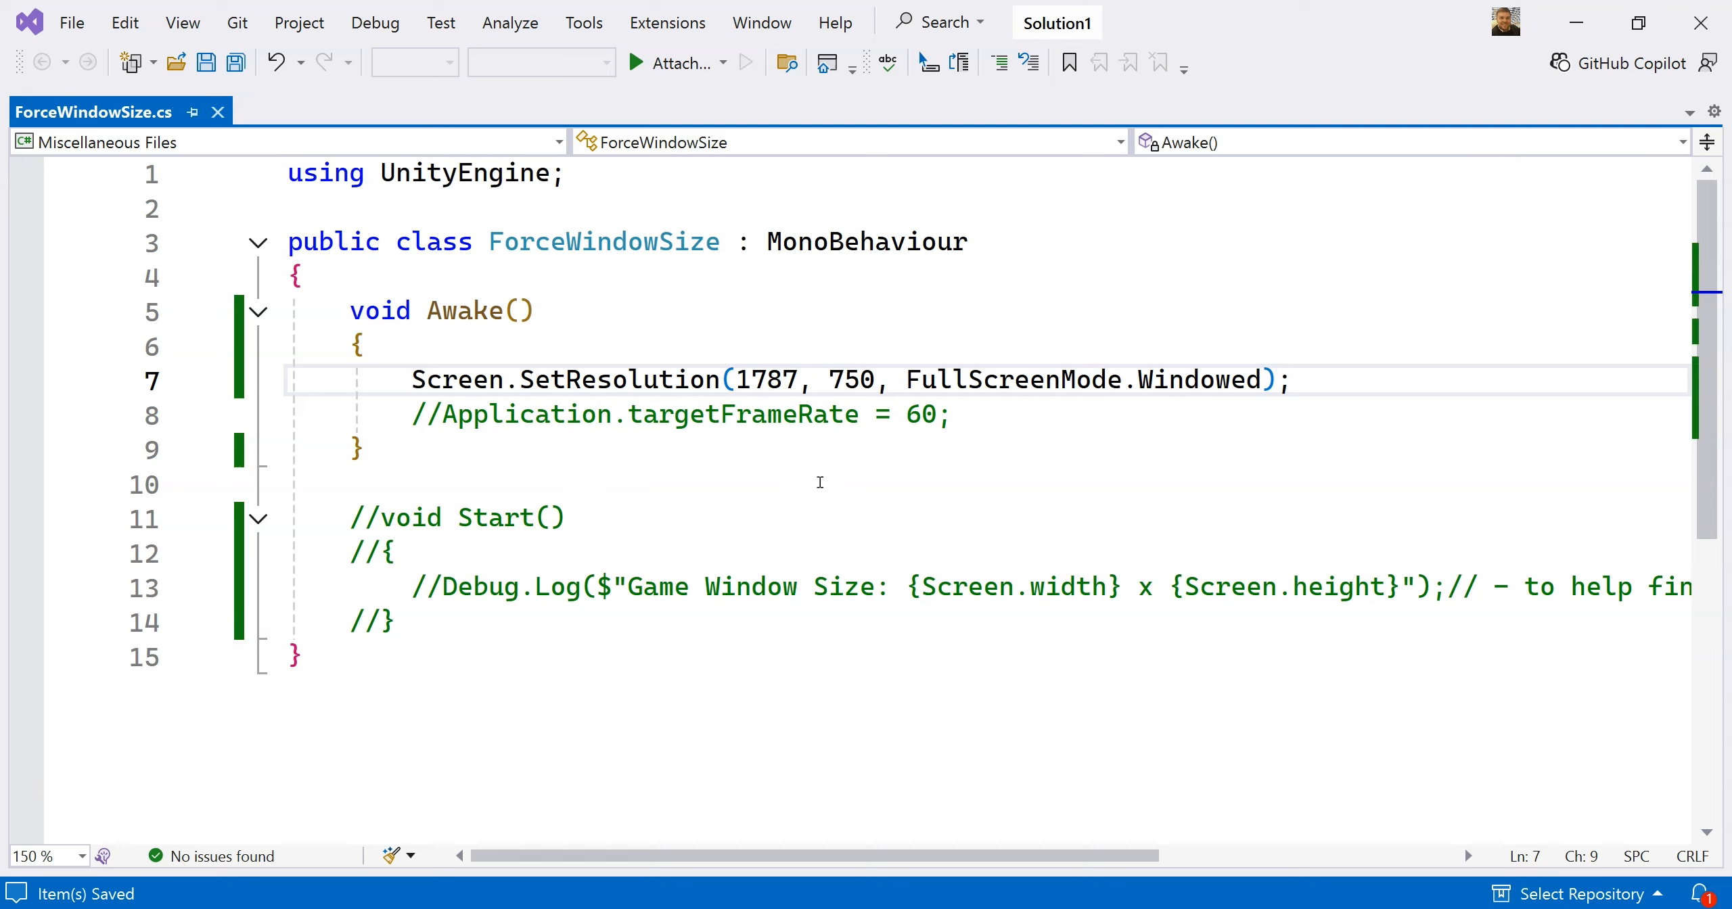
# Return to Unity and check in the Player resolution settings that Resizable Window is turned off
pyautogui.hotkey('alt', 'Tab')
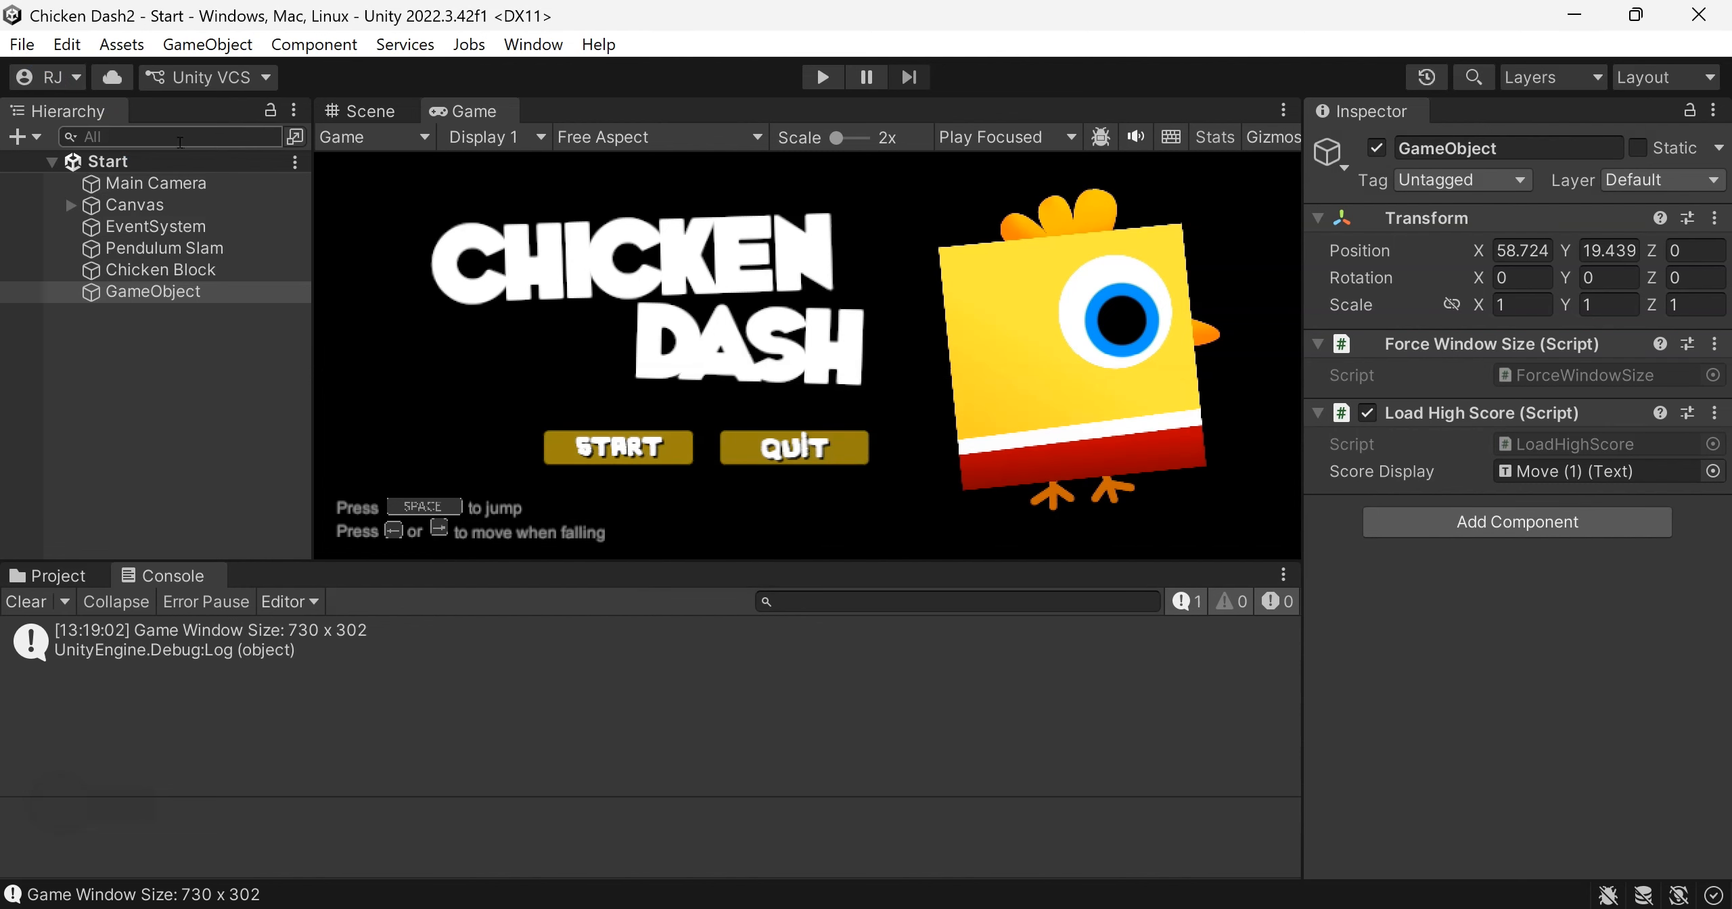
pyautogui.click(22, 44)
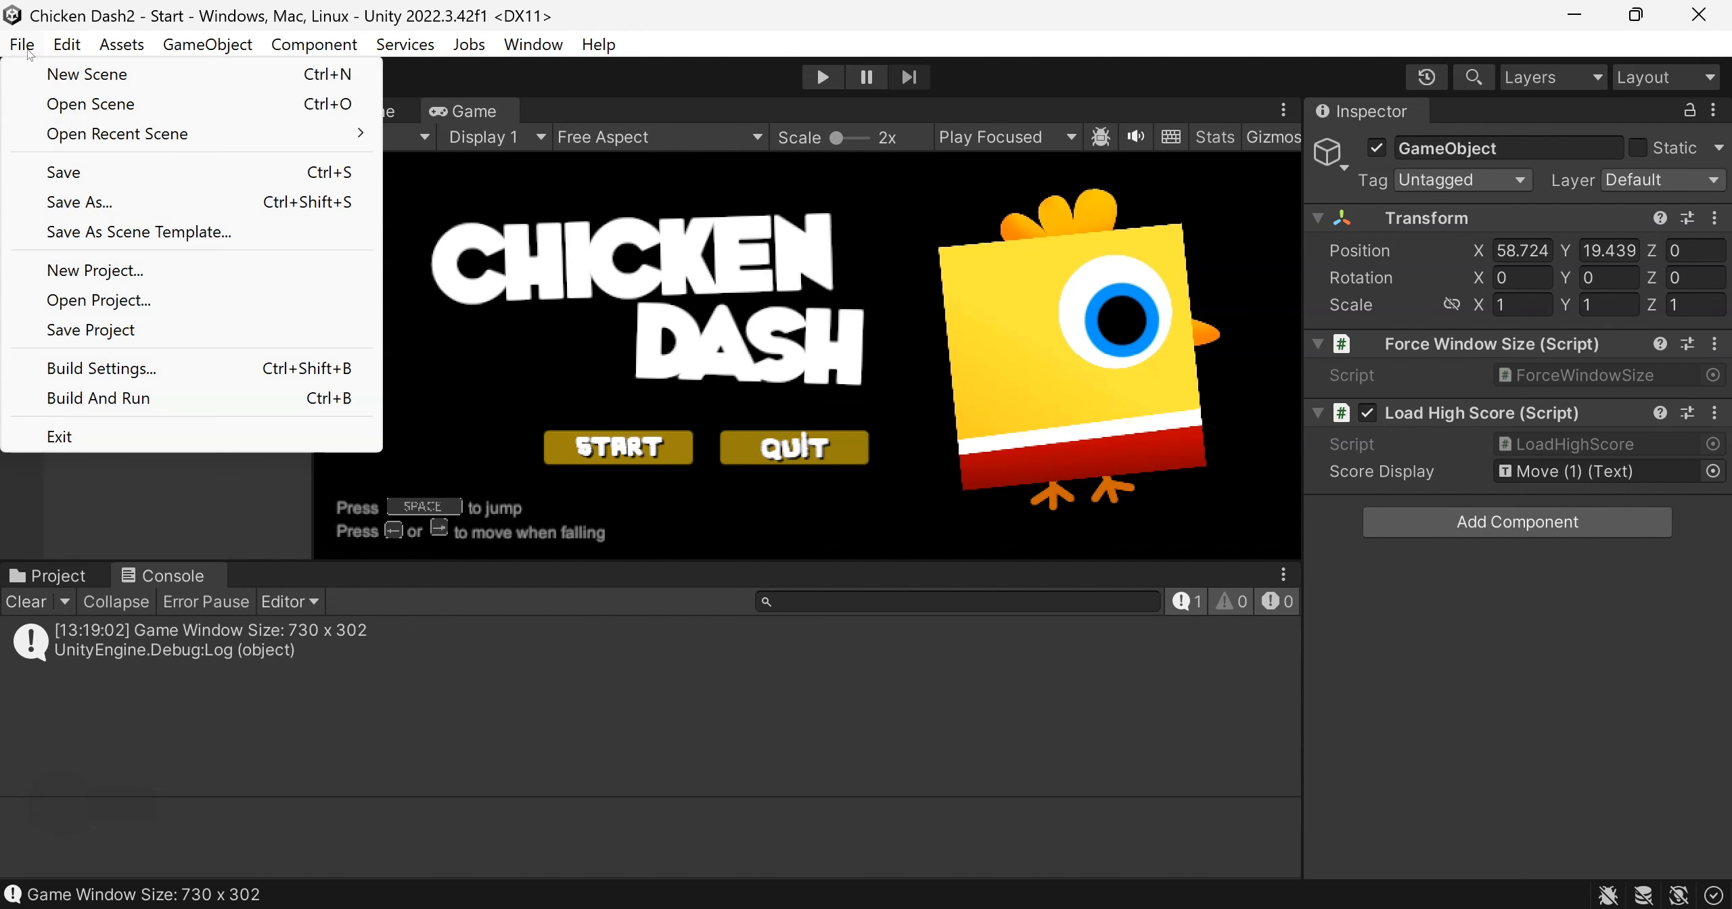
pyautogui.click(144, 369)
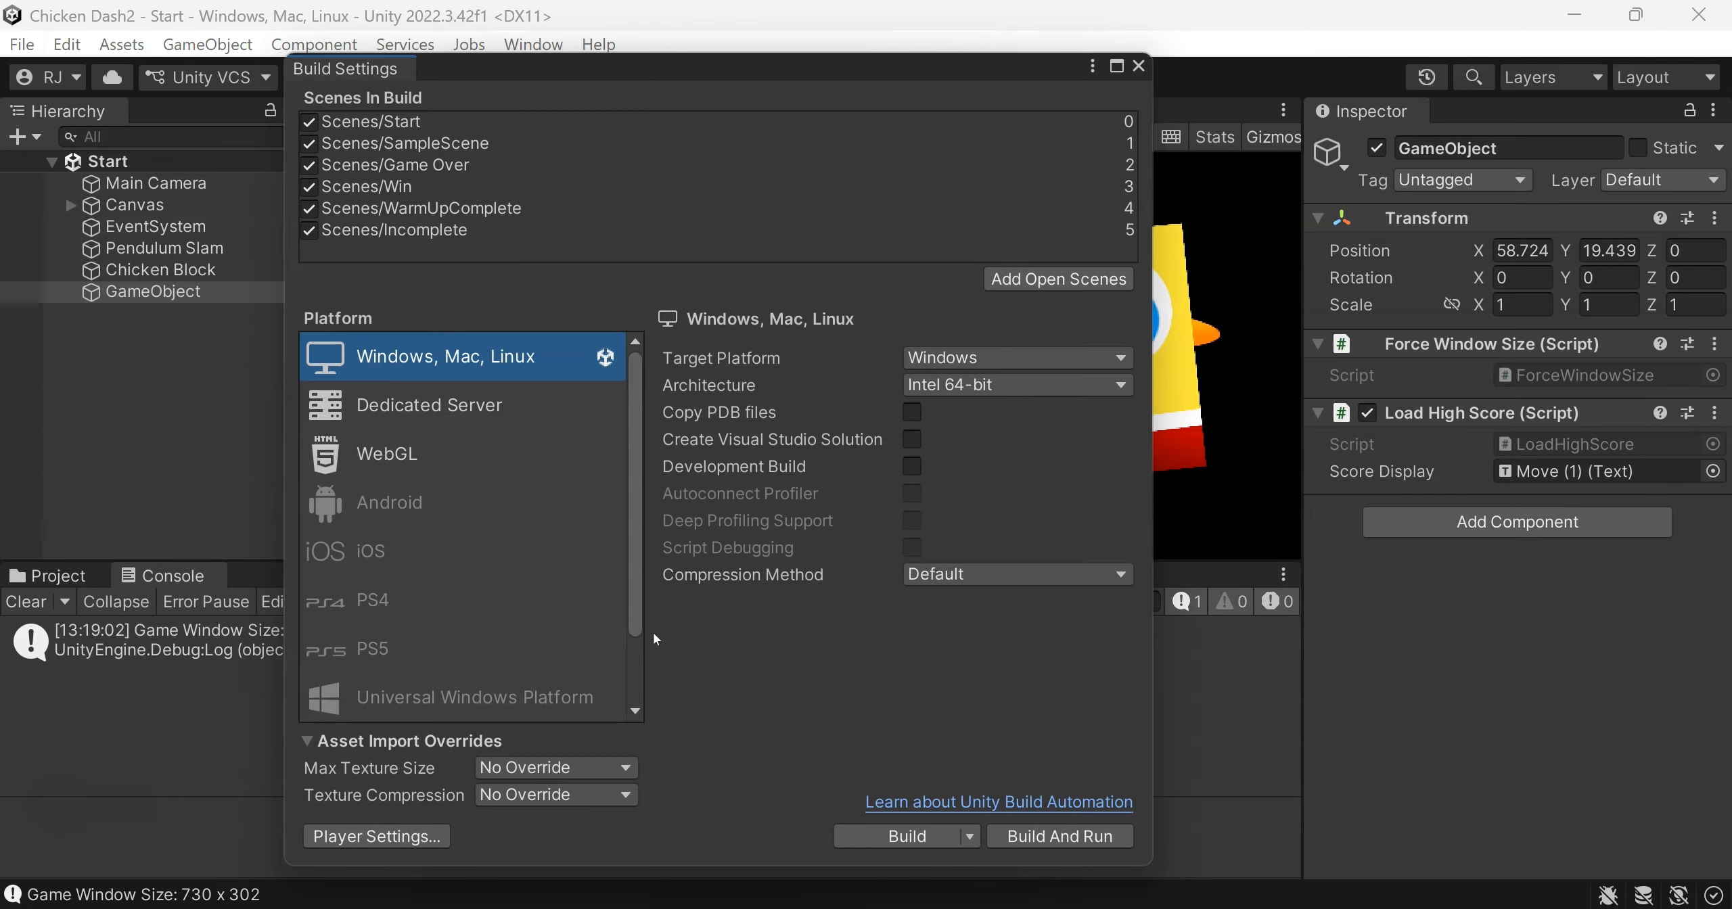
pyautogui.click(428, 832)
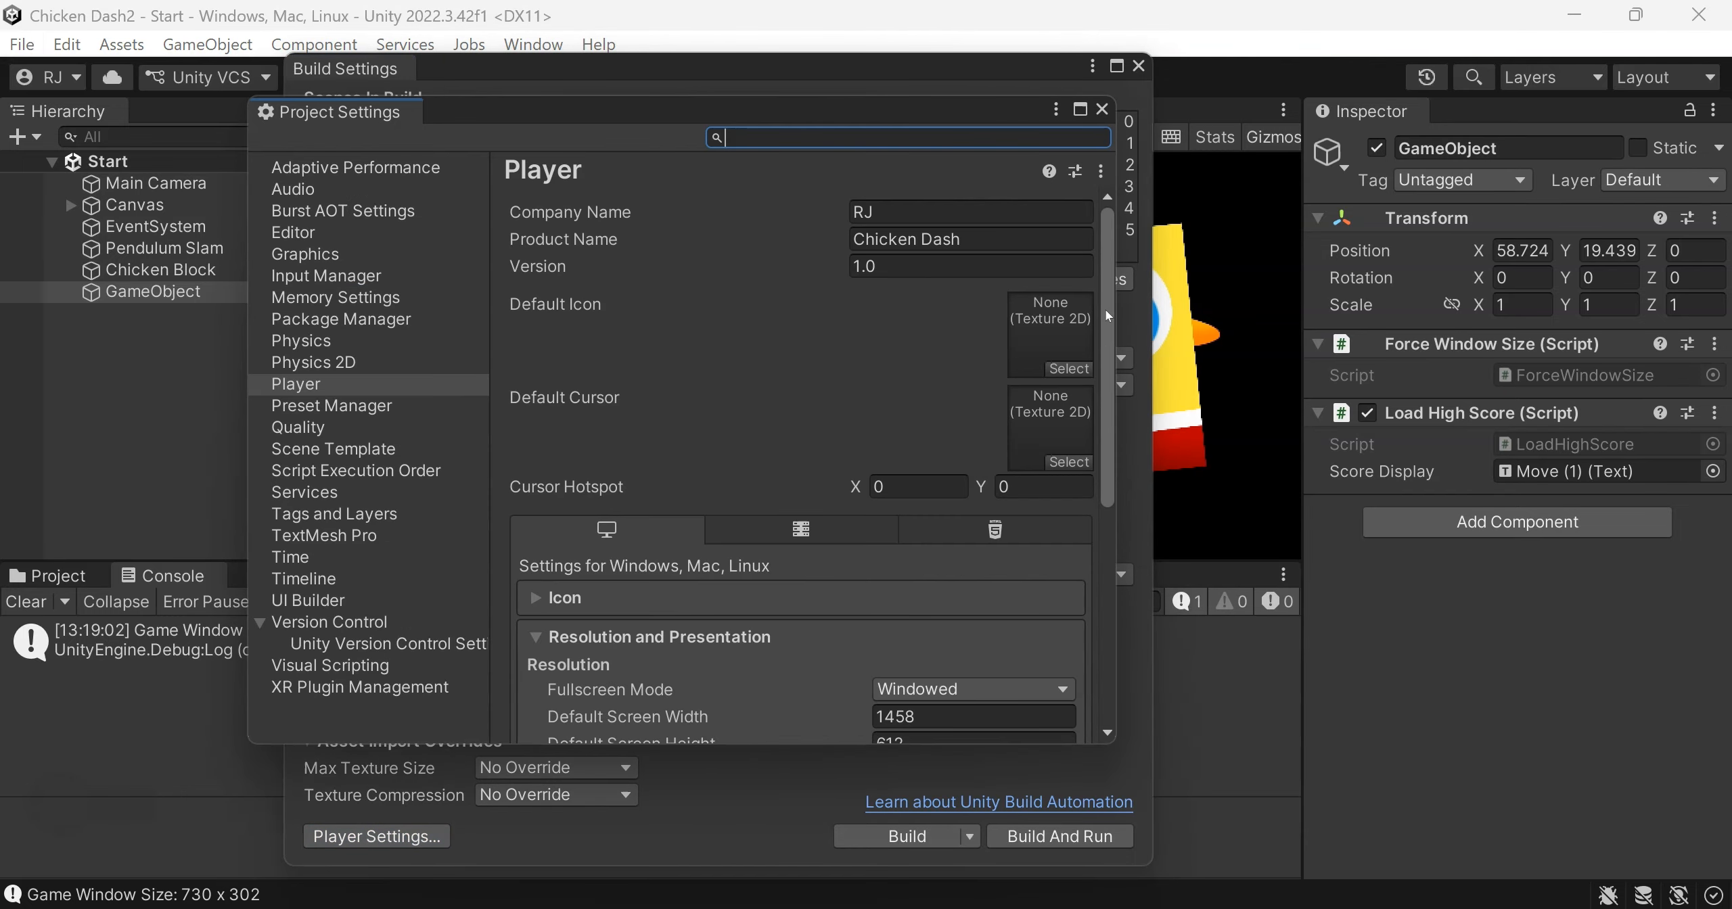
pyautogui.moveTo(1104, 306); pyautogui.dragTo(1061, 429)
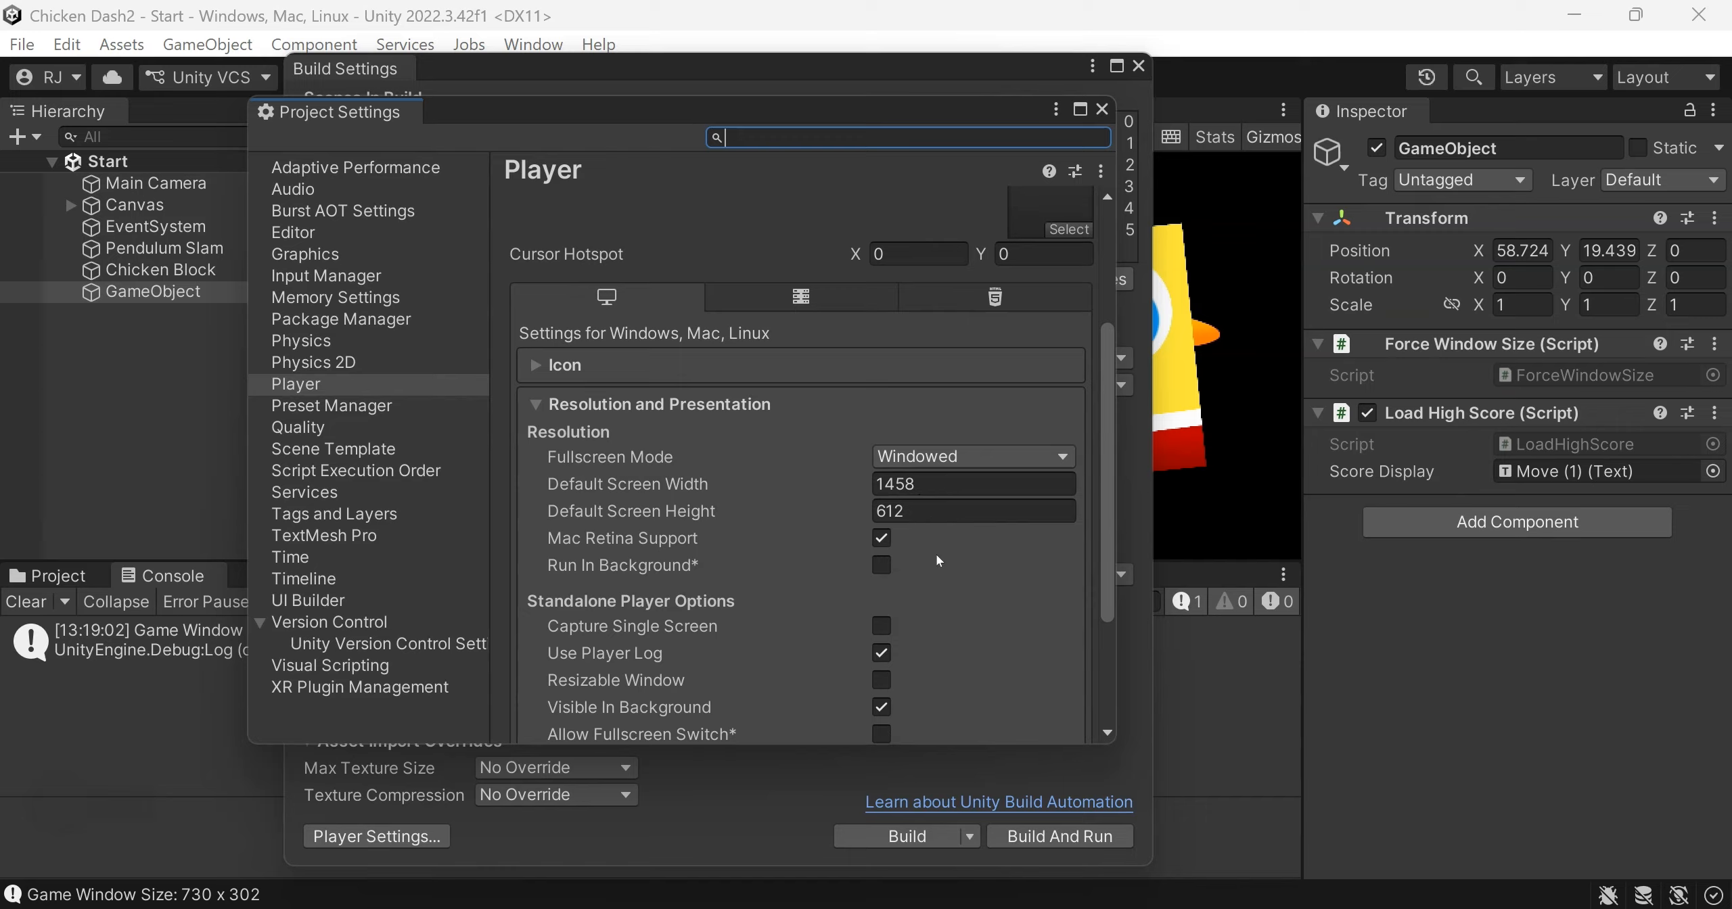
pyautogui.moveTo(1107, 536); pyautogui.dragTo(1107, 607)
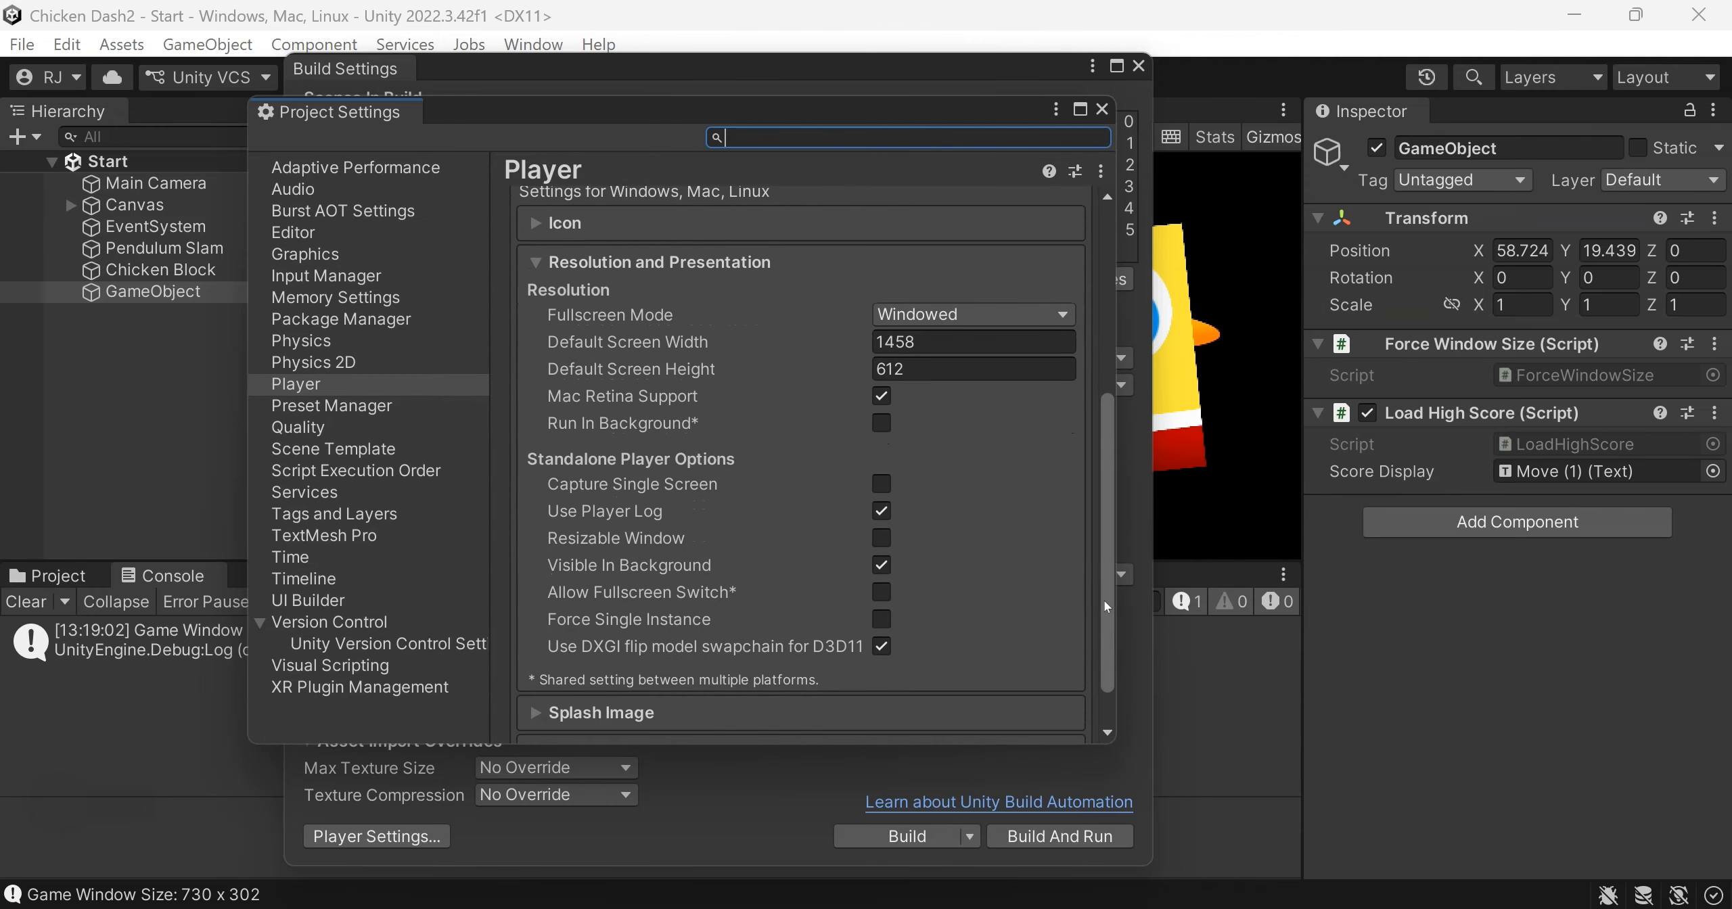
pyautogui.click(882, 545)
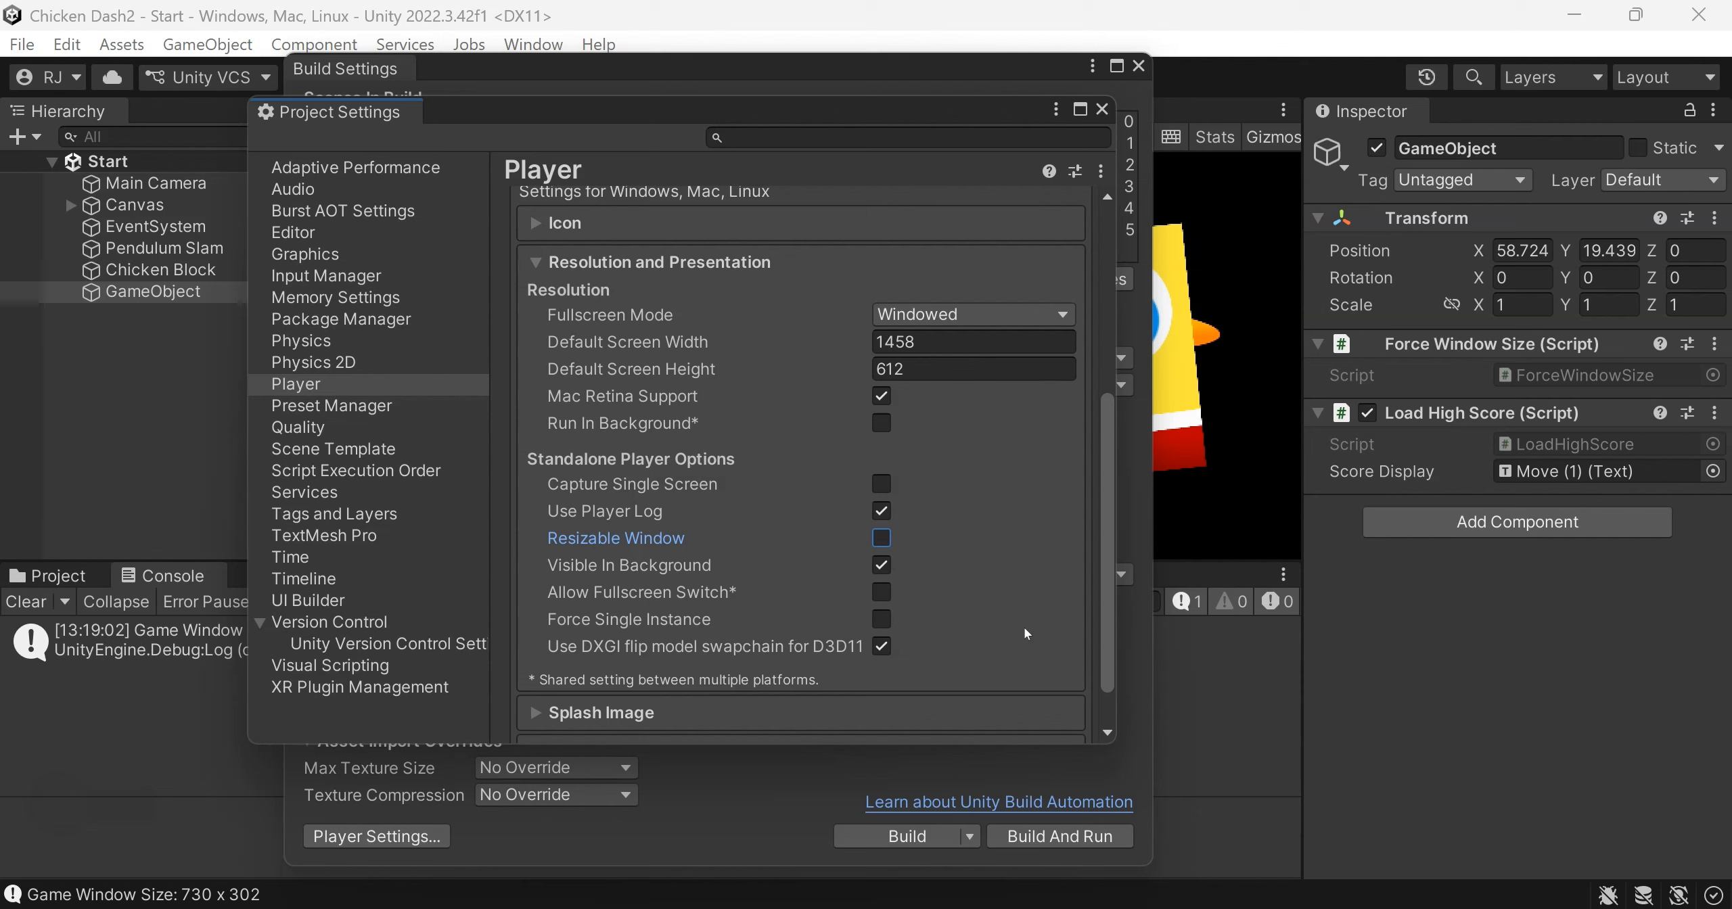
# Start a game in the built Chicken Dash application to test its window, and close it
pyautogui.moveTo(402, 908)
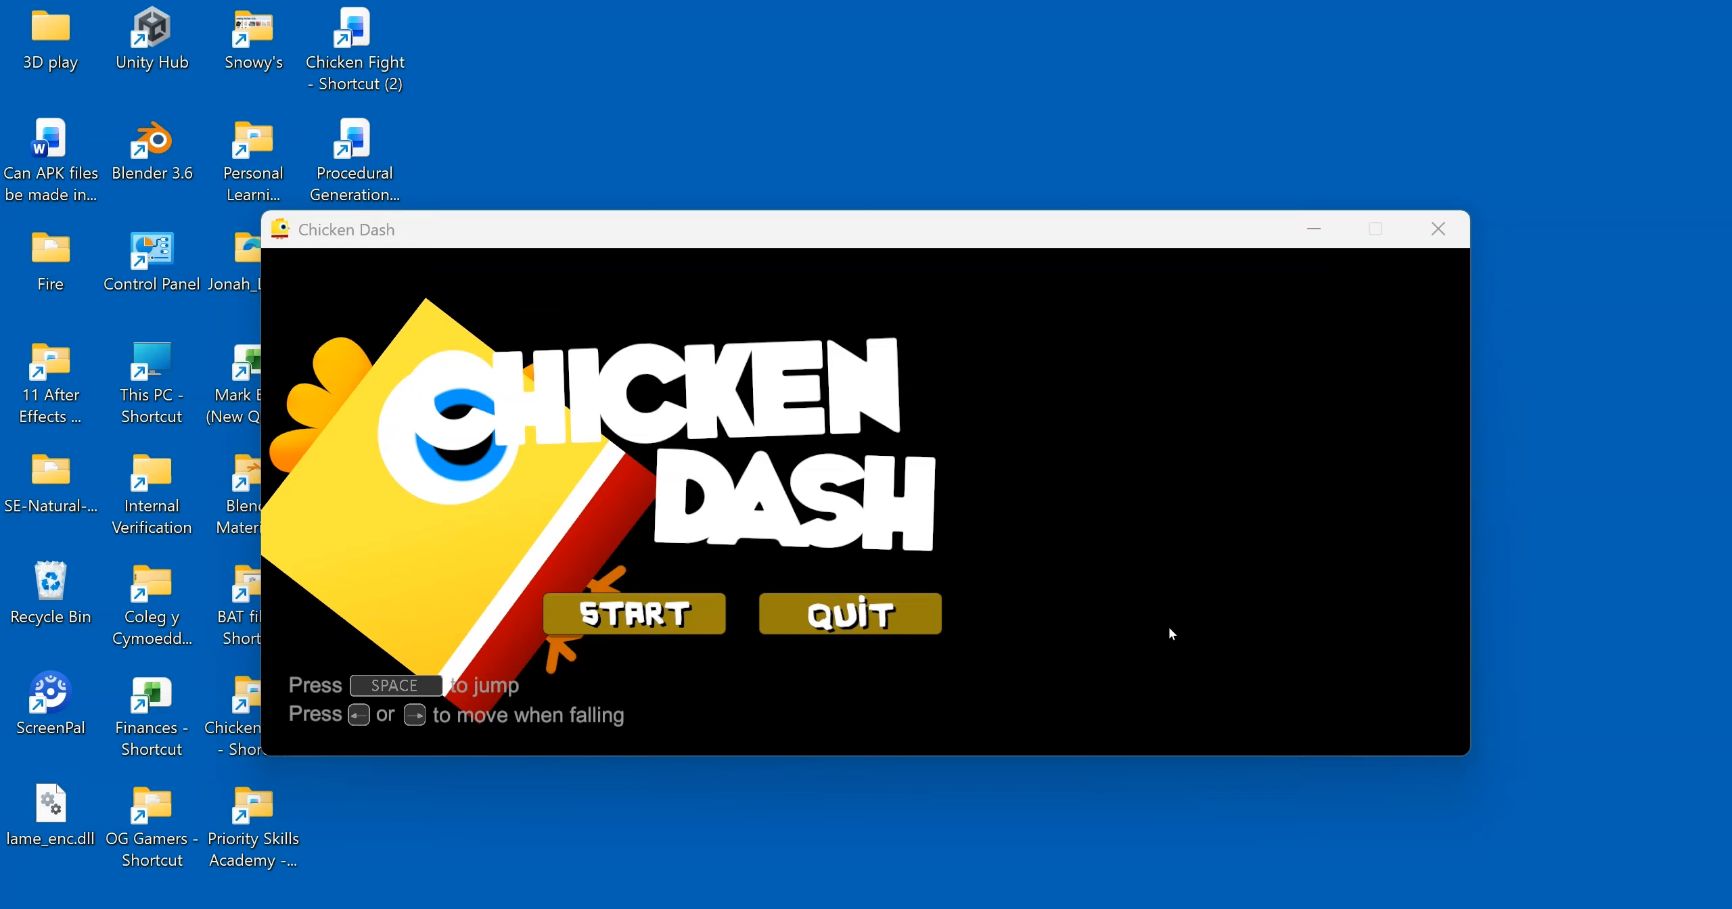
pyautogui.click(614, 630)
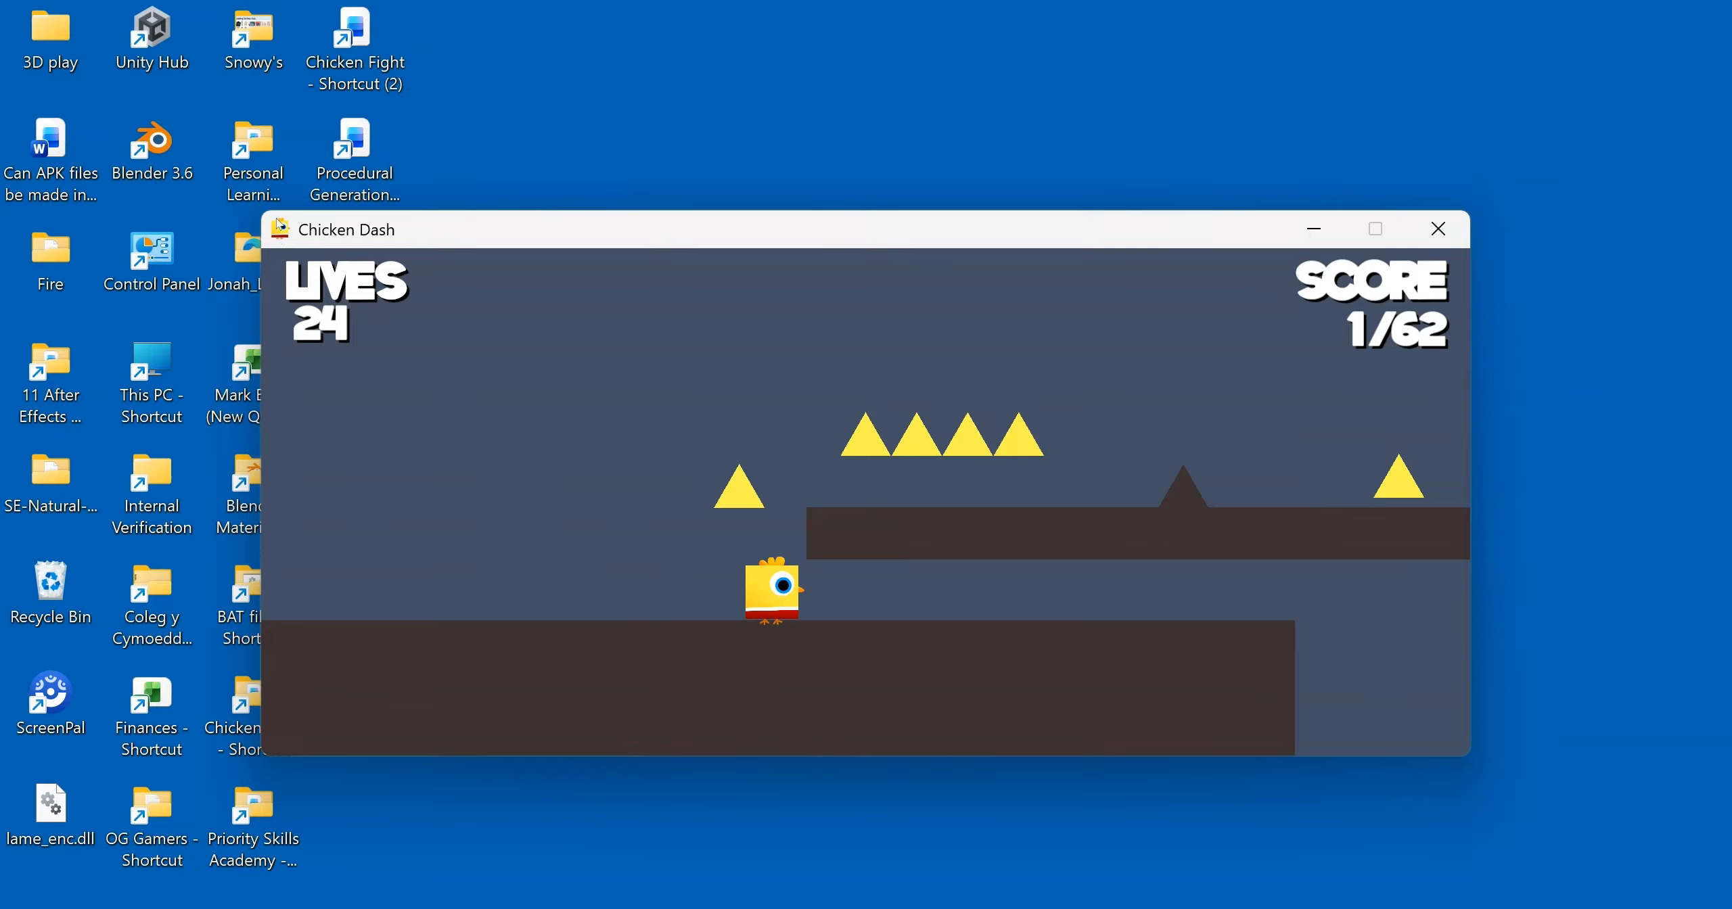
pyautogui.click(1441, 230)
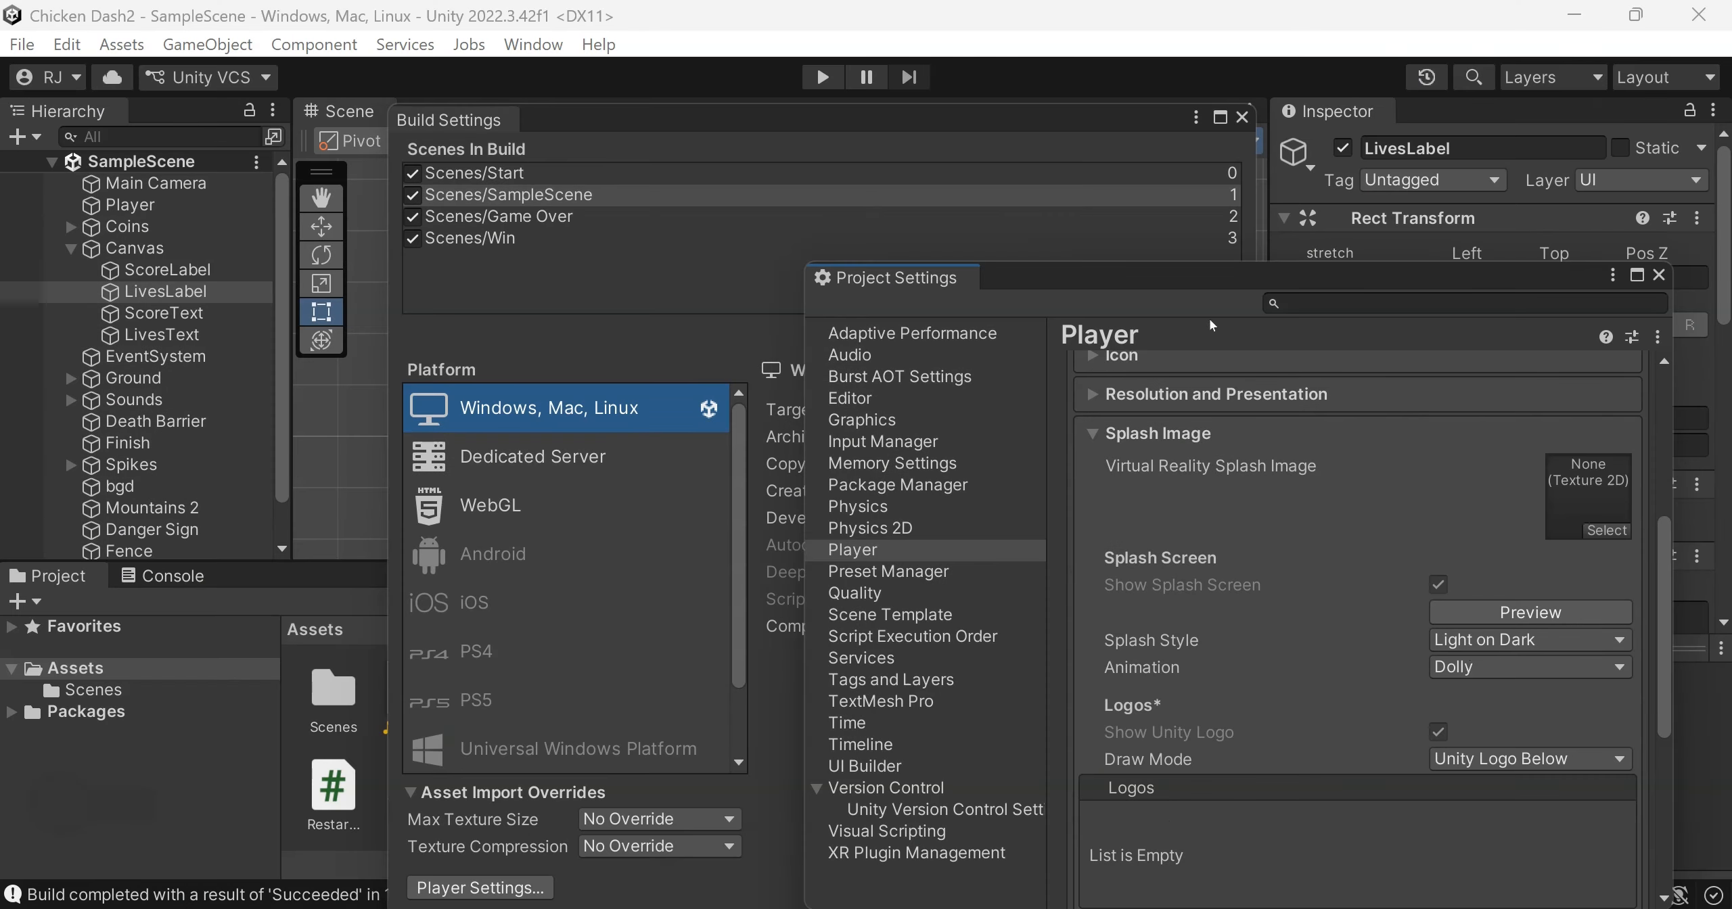
# Move the settings windows aside, preview the splash screen from the Player settings and bring Project Settings back into view
pyautogui.moveTo(831, 114); pyautogui.dragTo(1423, 433)
pyautogui.moveTo(1250, 279); pyautogui.dragTo(1353, 346)
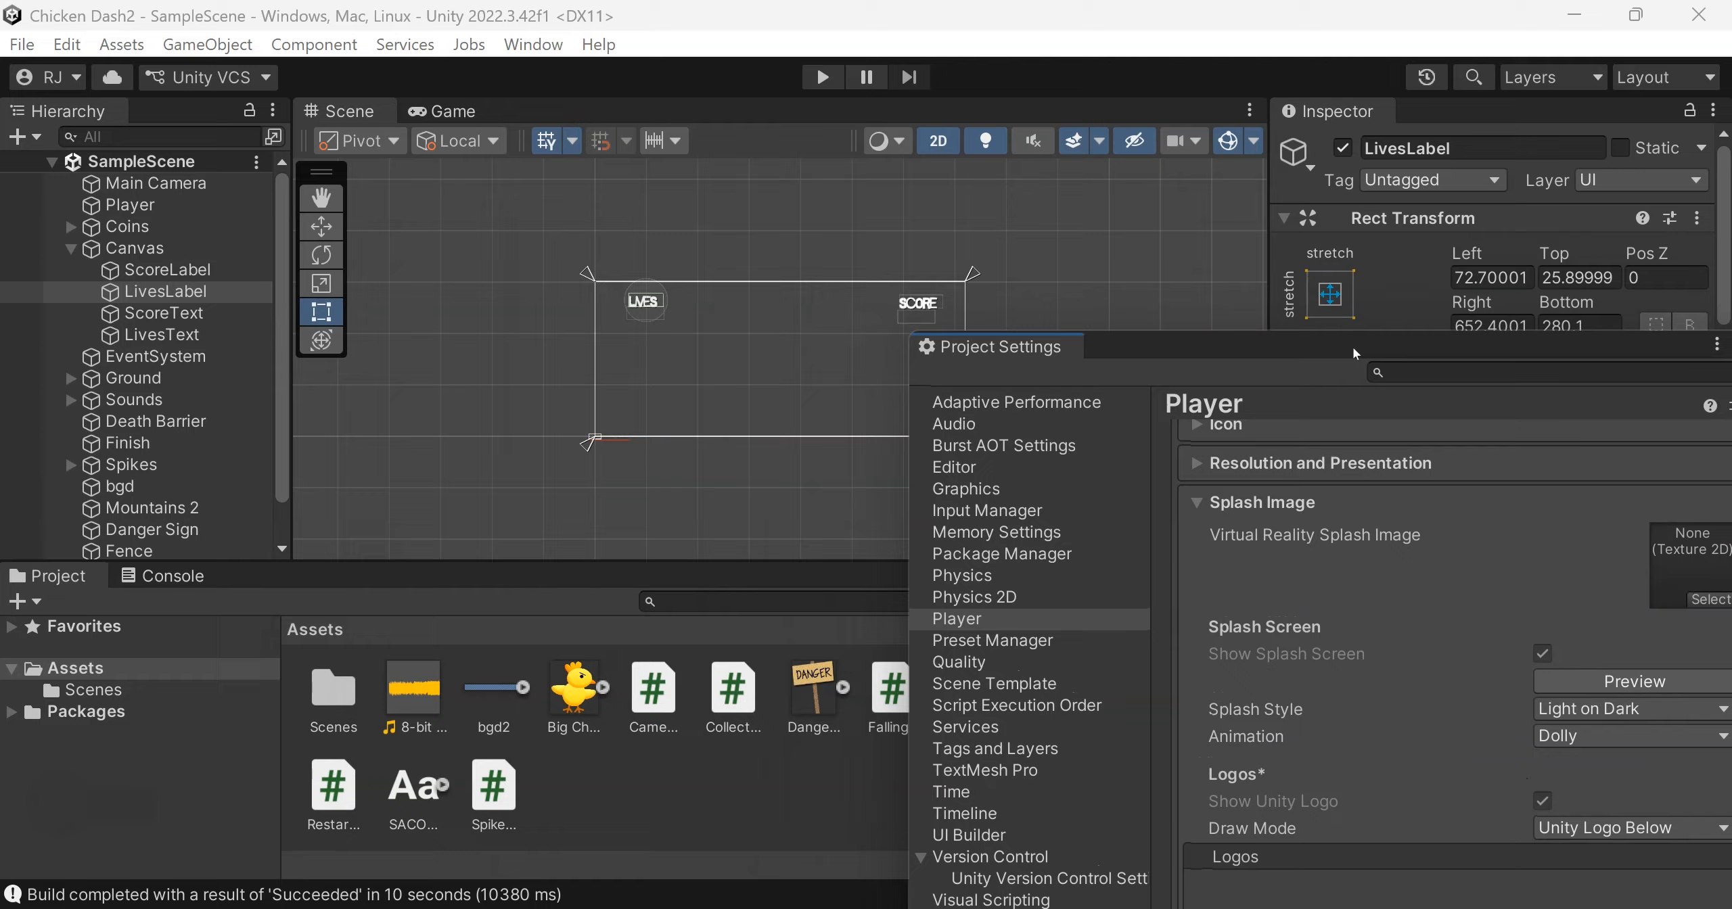
pyautogui.click(1599, 683)
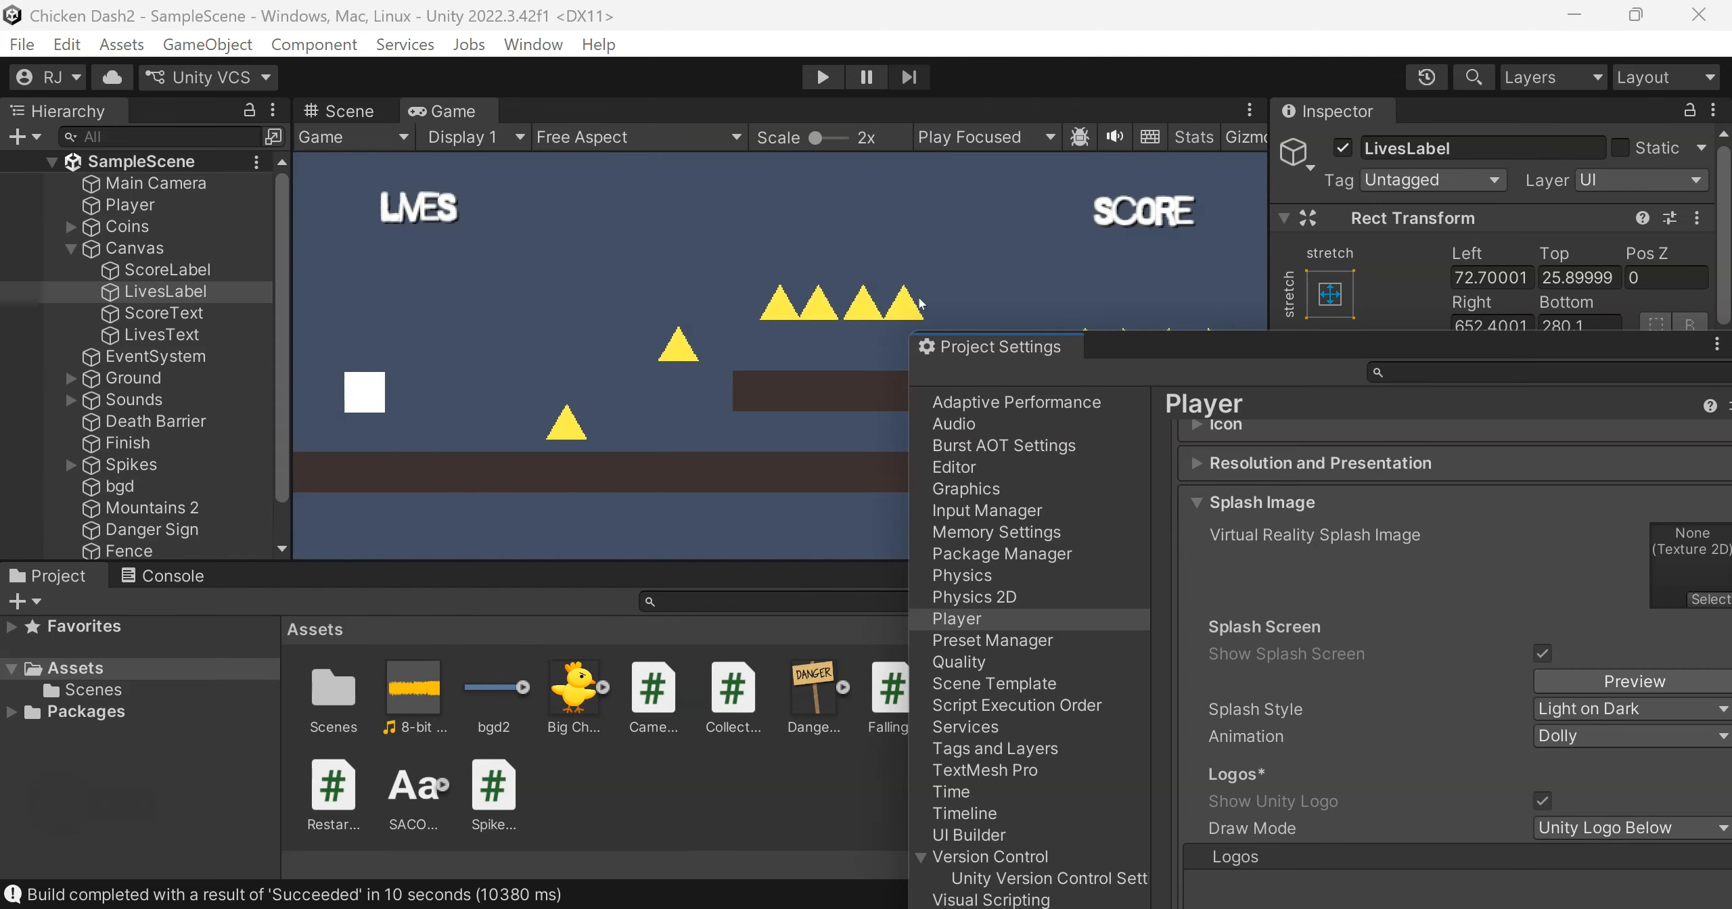
pyautogui.moveTo(1175, 344); pyautogui.dragTo(851, 271)
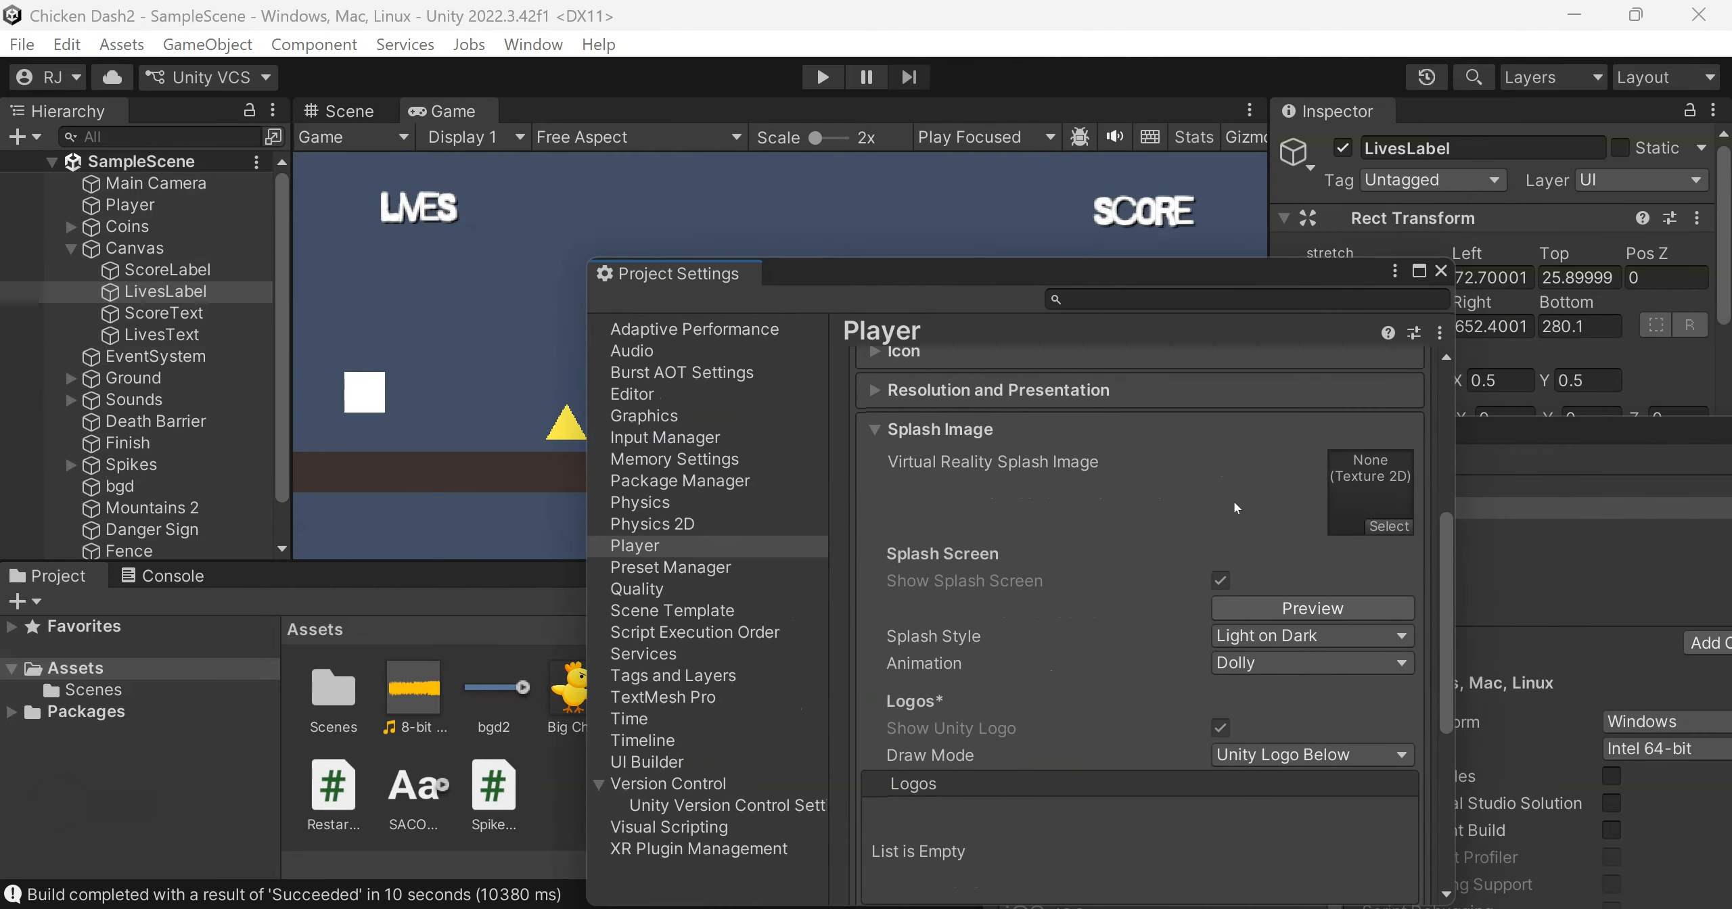
# Try the Dark on Light splash style and preview the splash screen in the Game view
pyautogui.click(1325, 635)
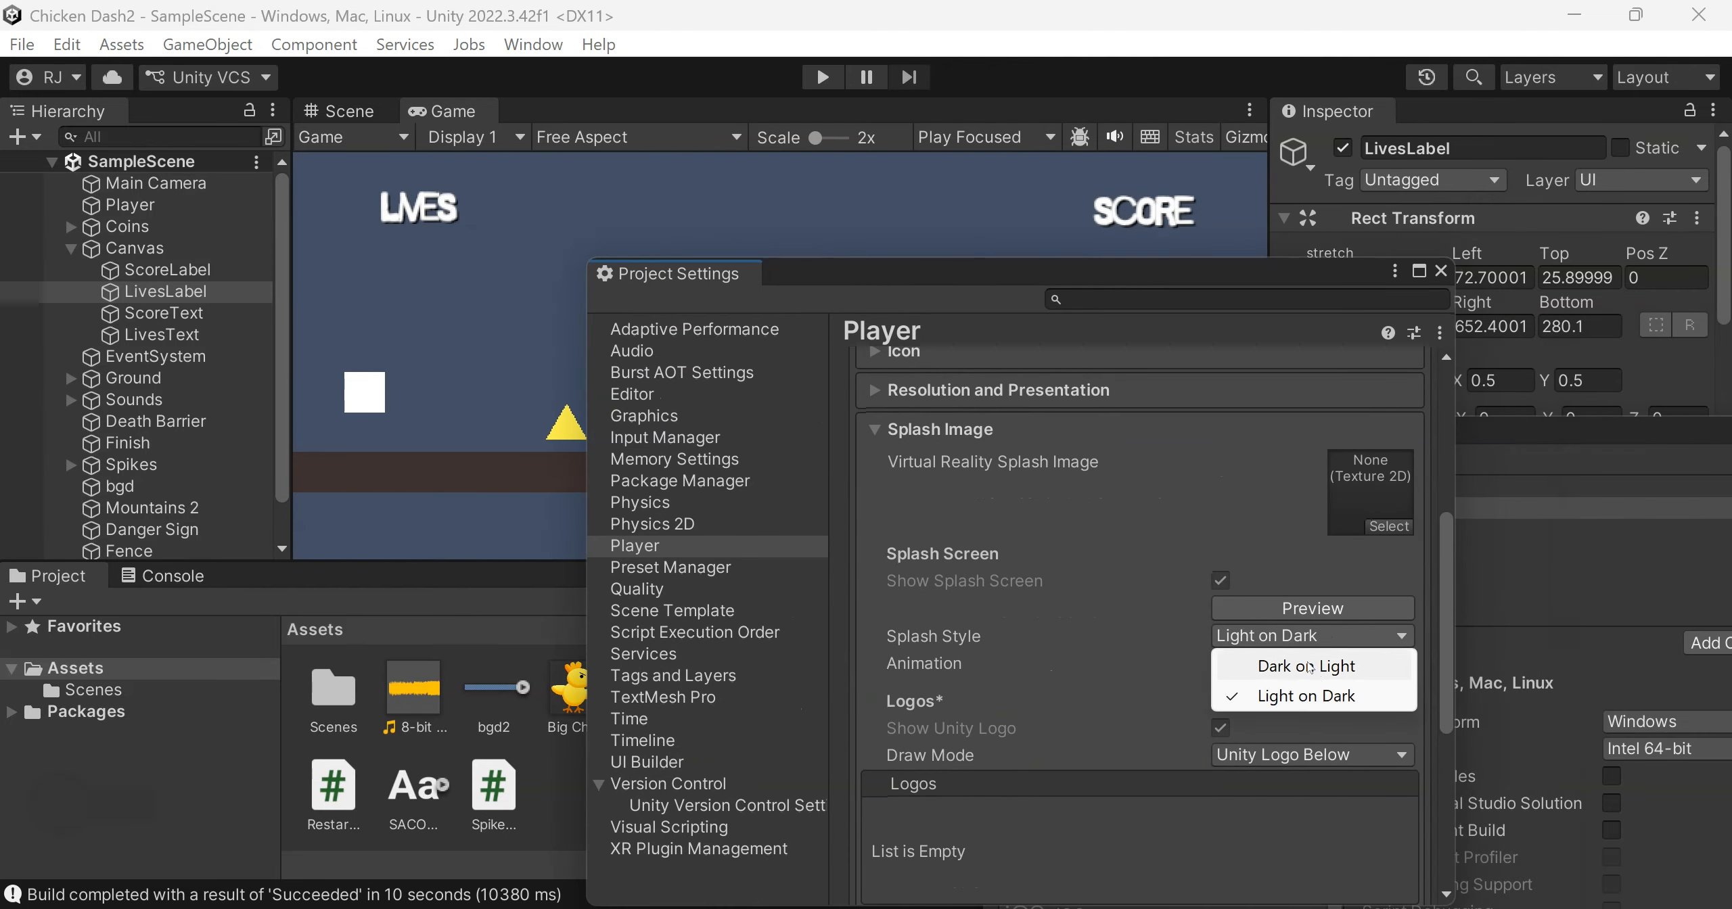
pyautogui.click(1309, 666)
pyautogui.click(1313, 608)
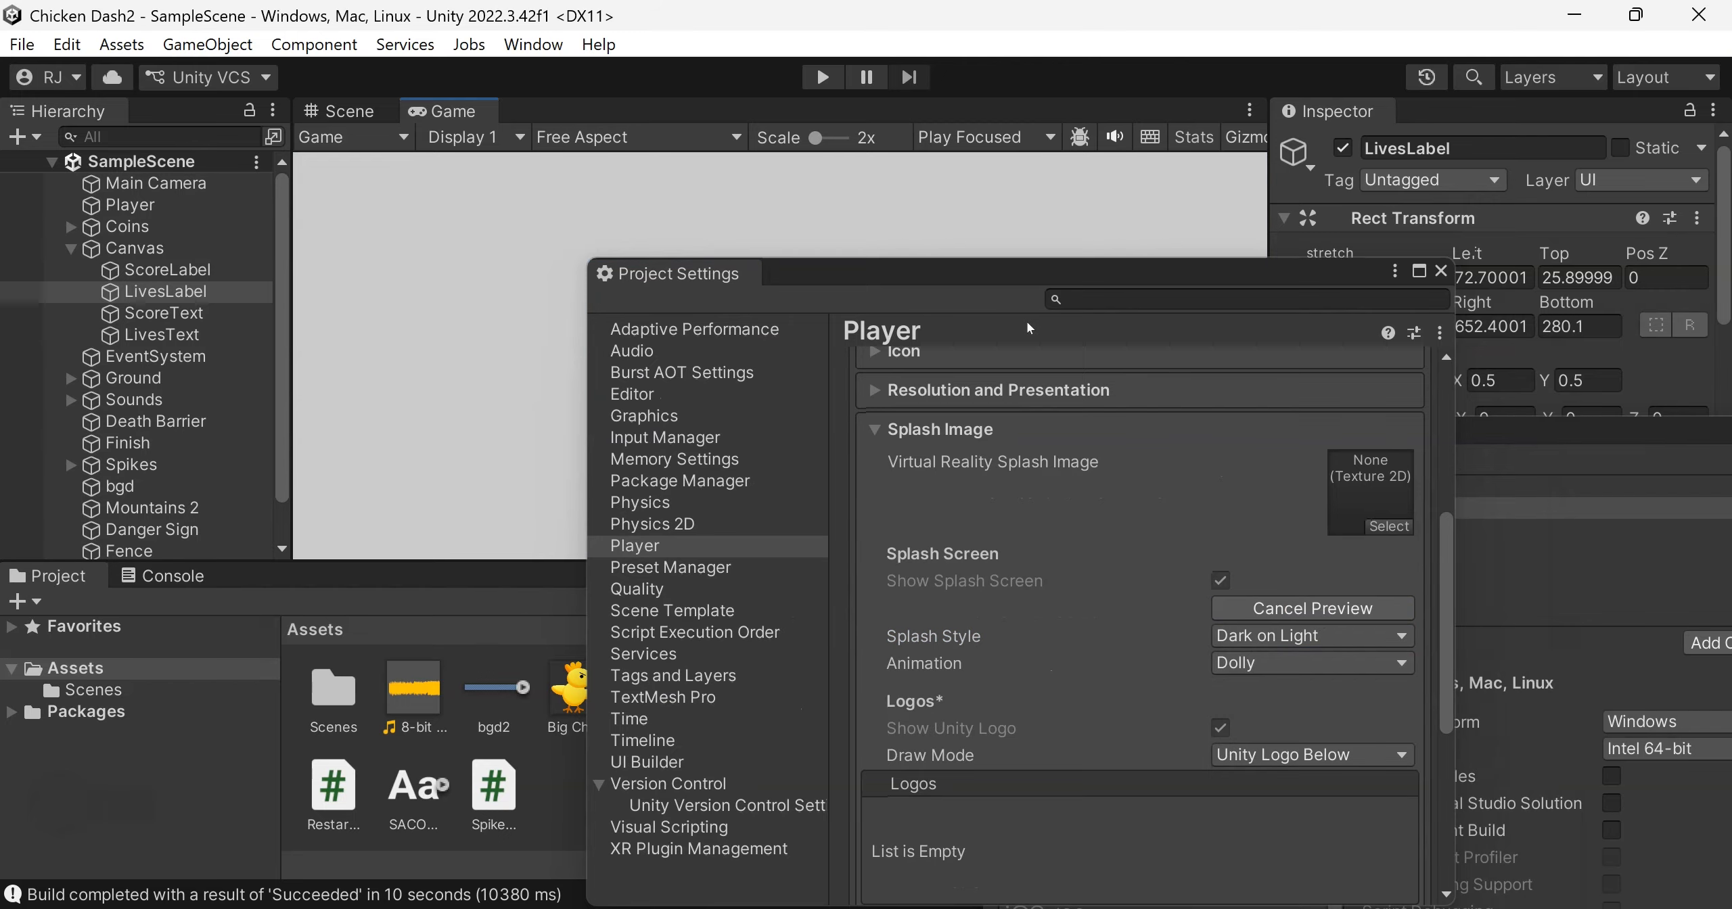
pyautogui.moveTo(977, 271)
pyautogui.mouseDown()
pyautogui.moveTo(1240, 352)
pyautogui.moveTo(1156, 344)
pyautogui.moveTo(968, 266)
pyautogui.mouseUp()
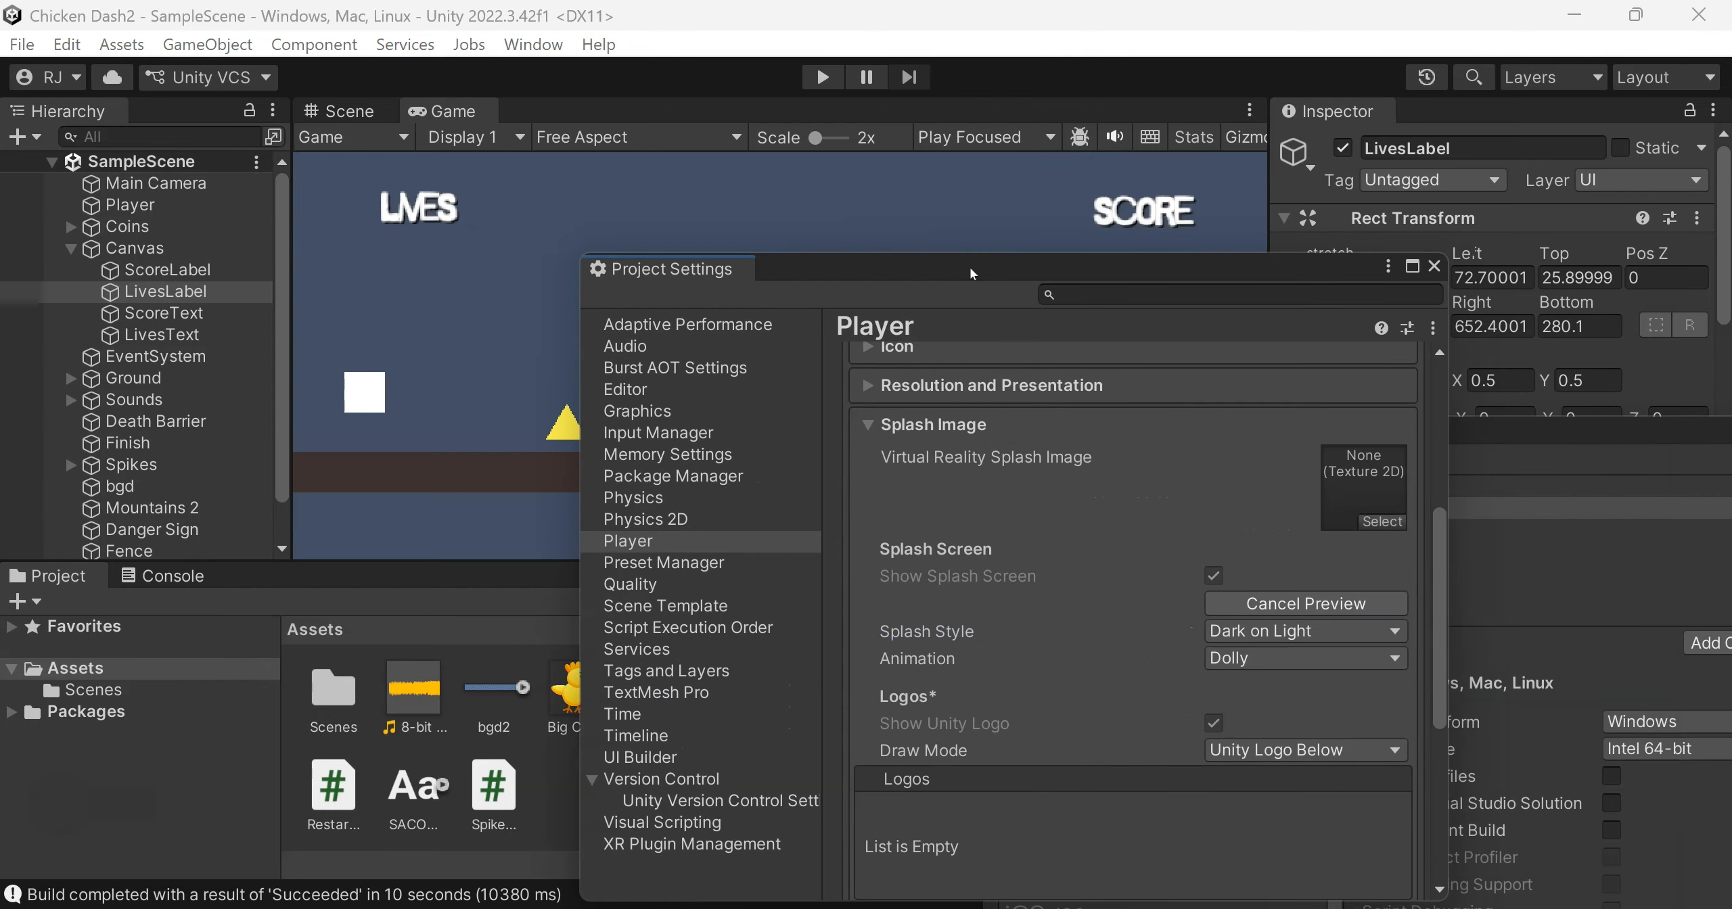
# Check the splash screen's animation options and return the splash style to Light on Dark
pyautogui.click(1261, 656)
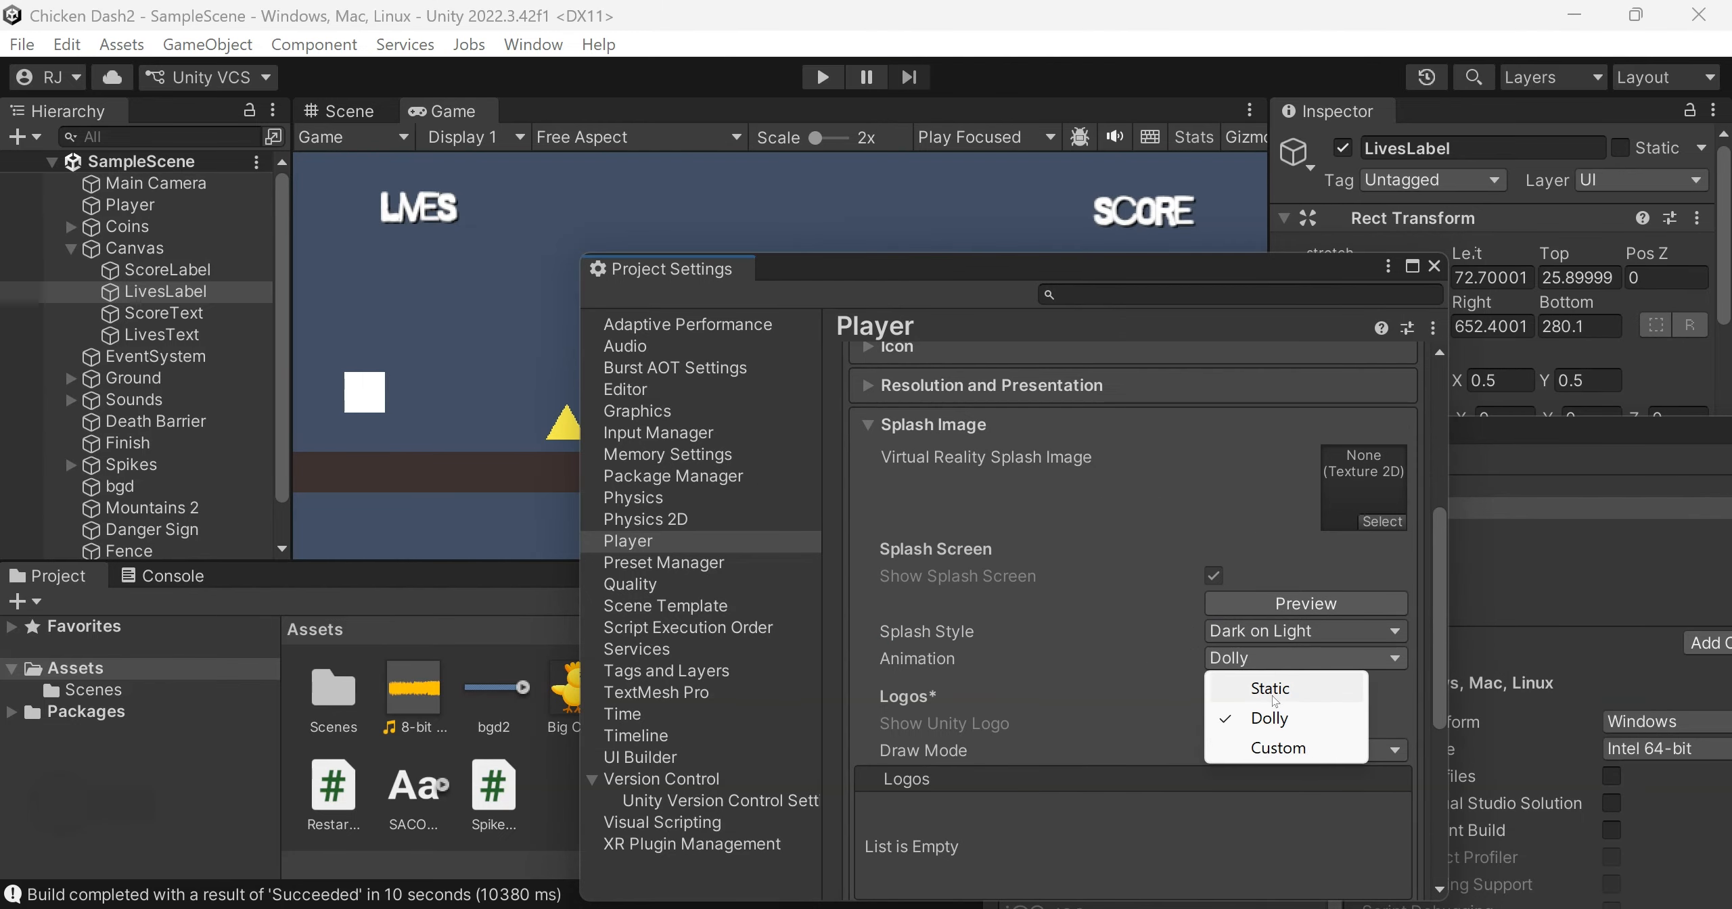
pyautogui.click(1159, 653)
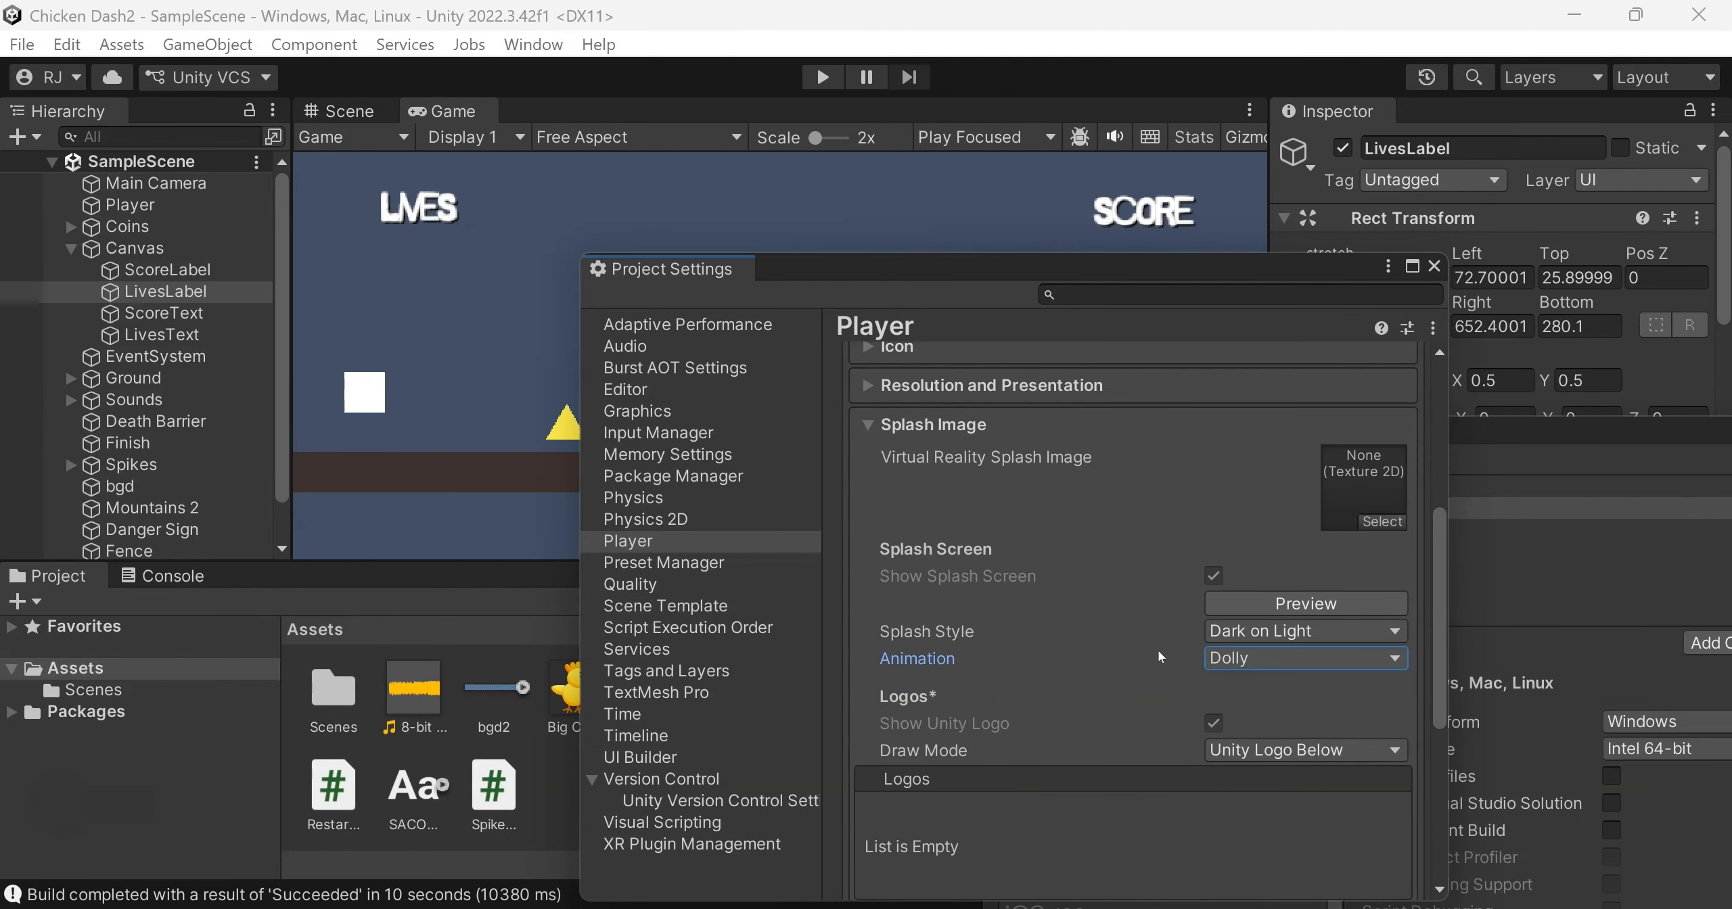
pyautogui.click(1266, 632)
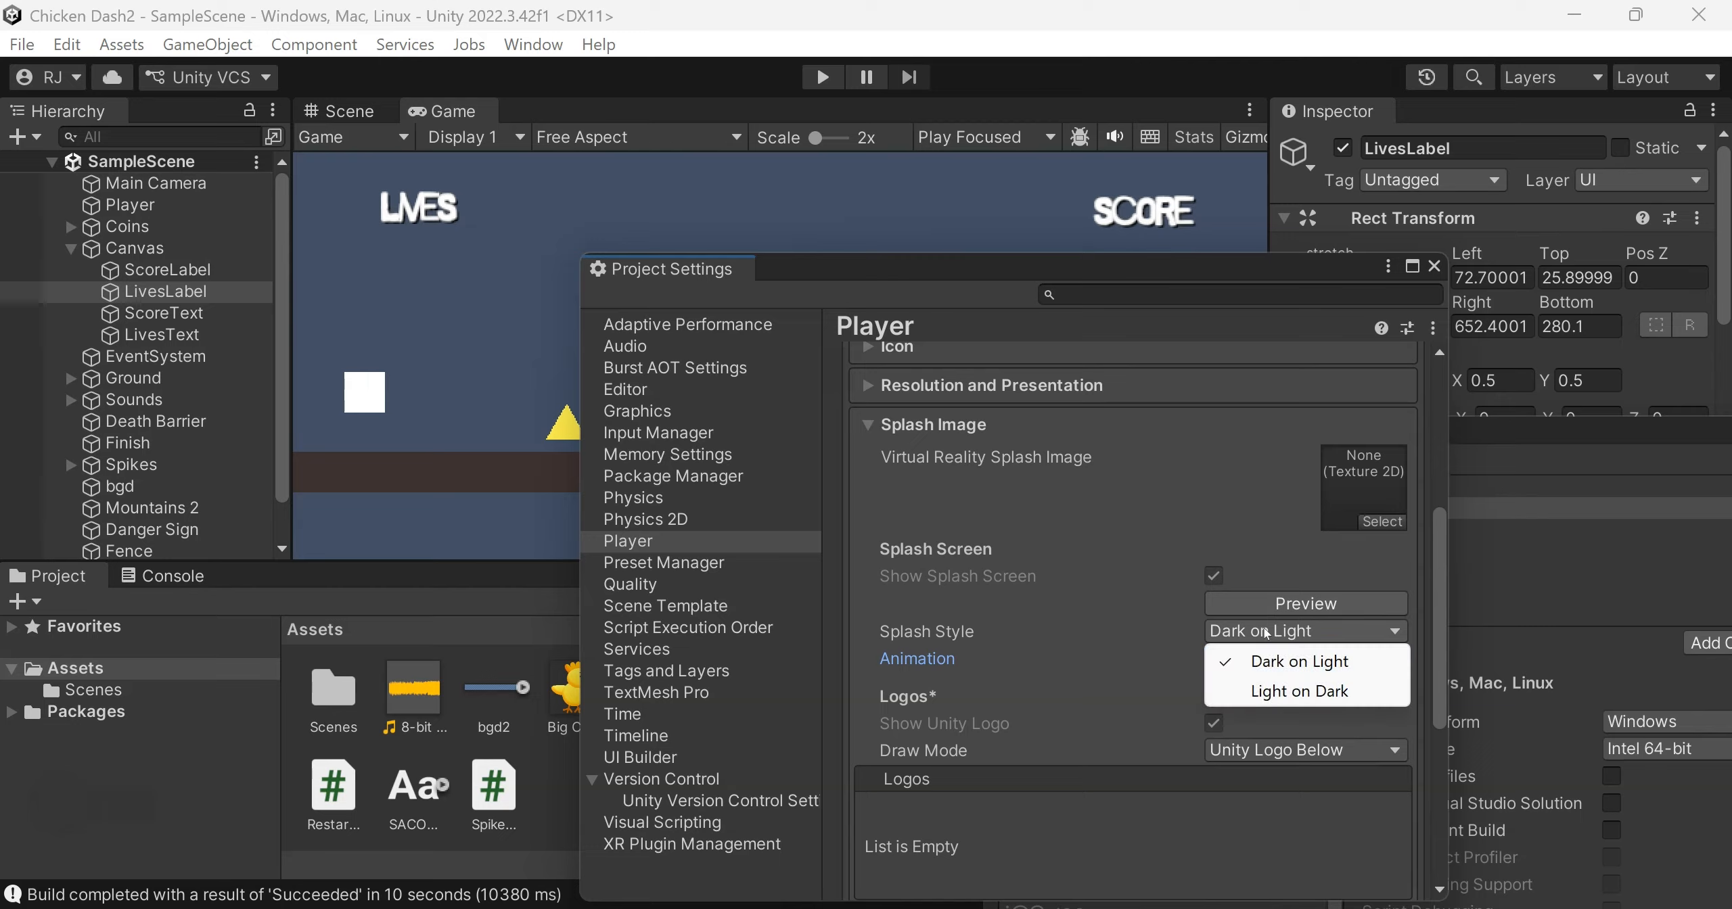
pyautogui.click(1284, 690)
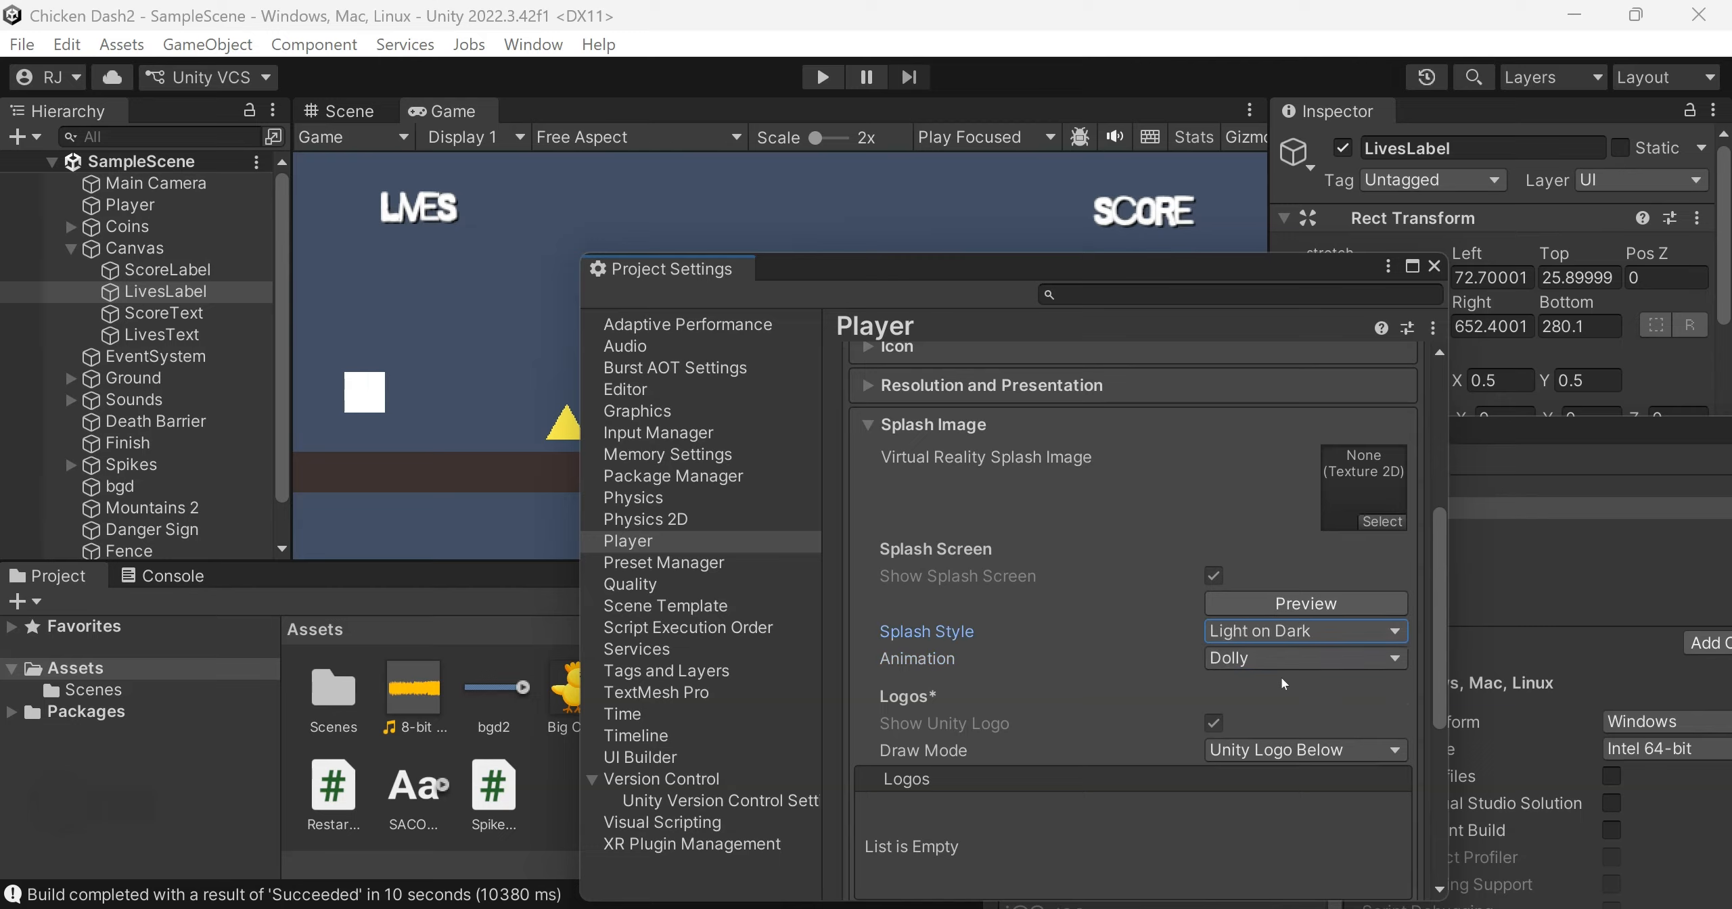
# Review the splash screen's logo and background settings, and close Project Settings
pyautogui.scroll(-3, 1439, 629)
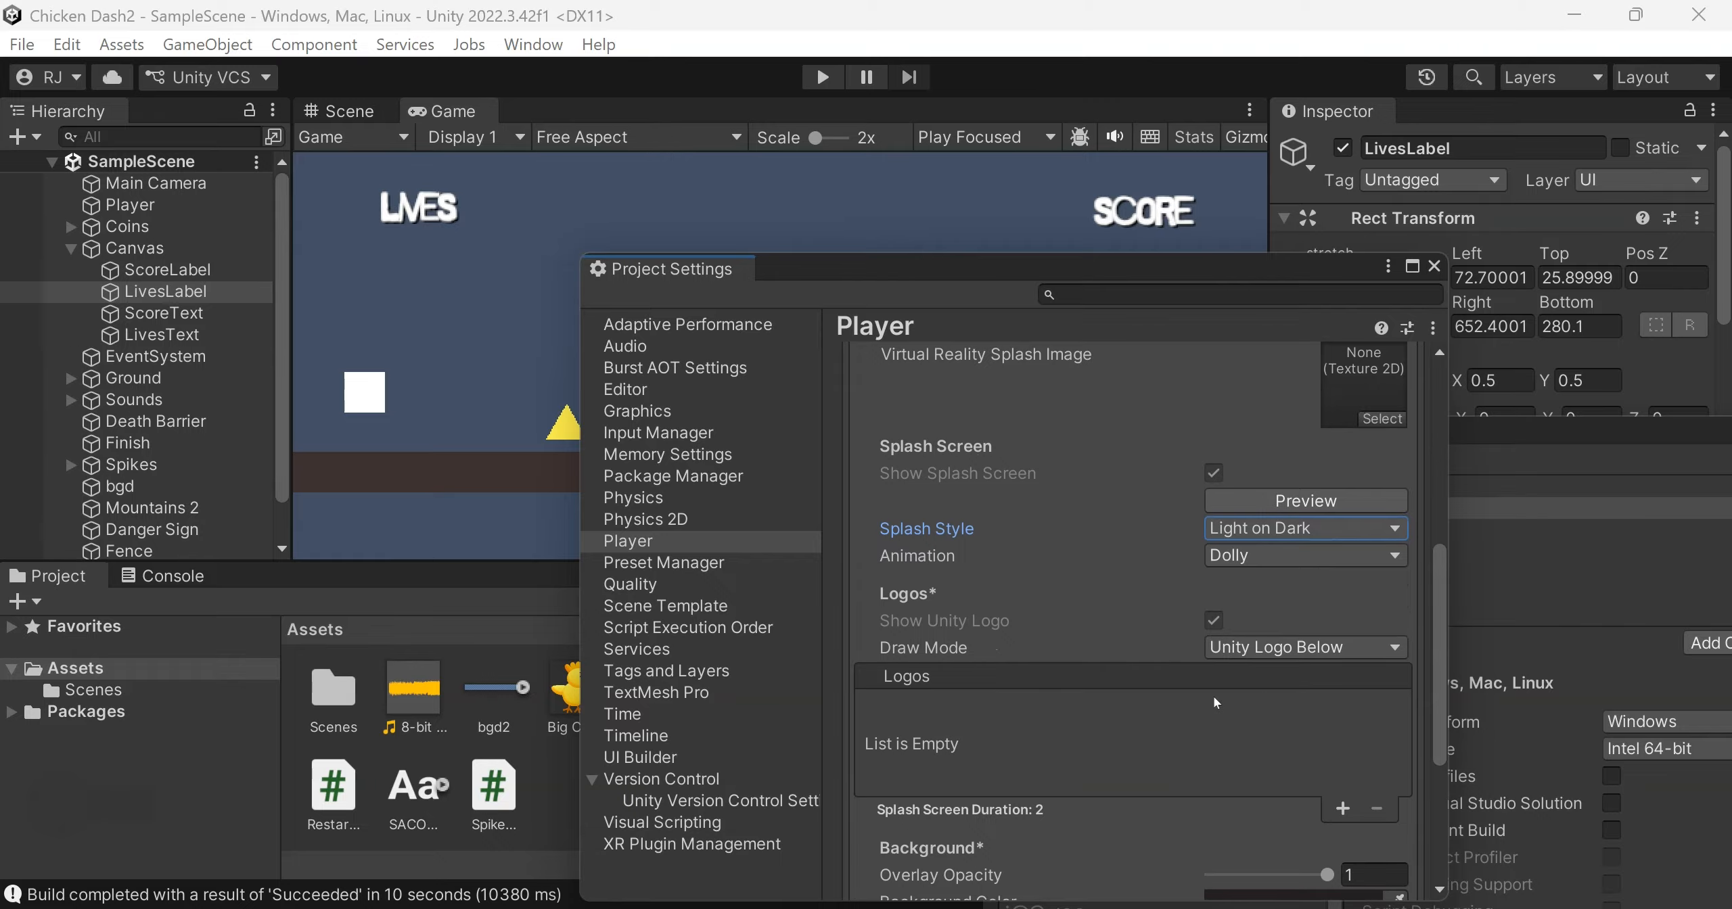
pyautogui.moveTo(1439, 655); pyautogui.dragTo(1432, 784)
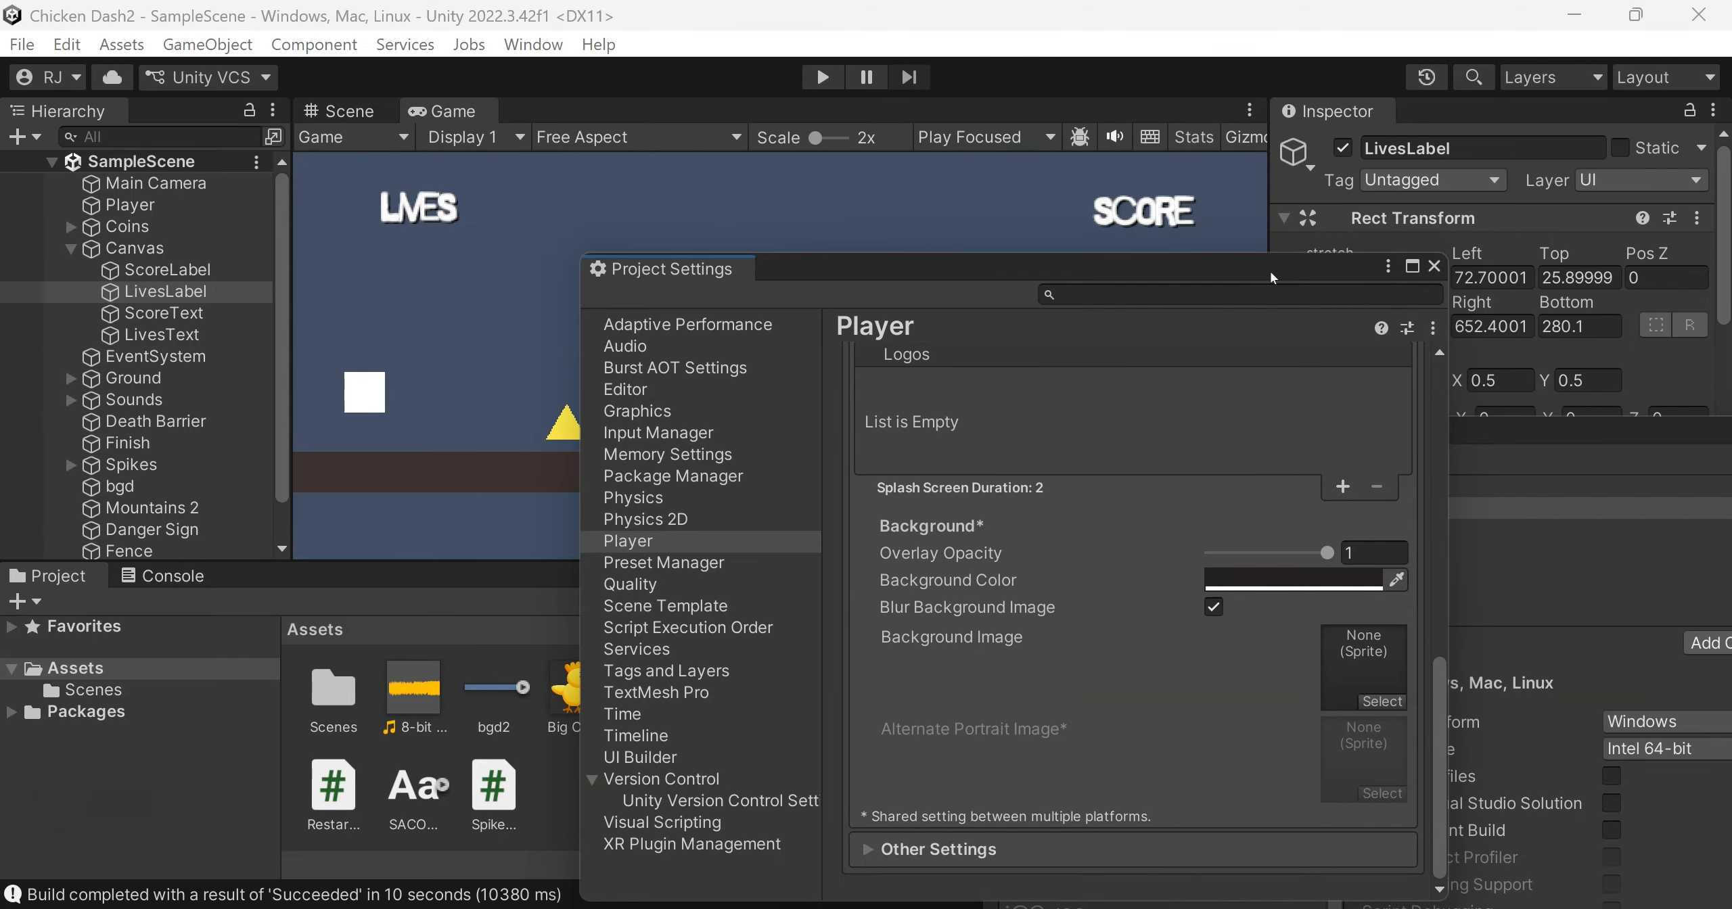
pyautogui.moveTo(1183, 261); pyautogui.dragTo(988, 202)
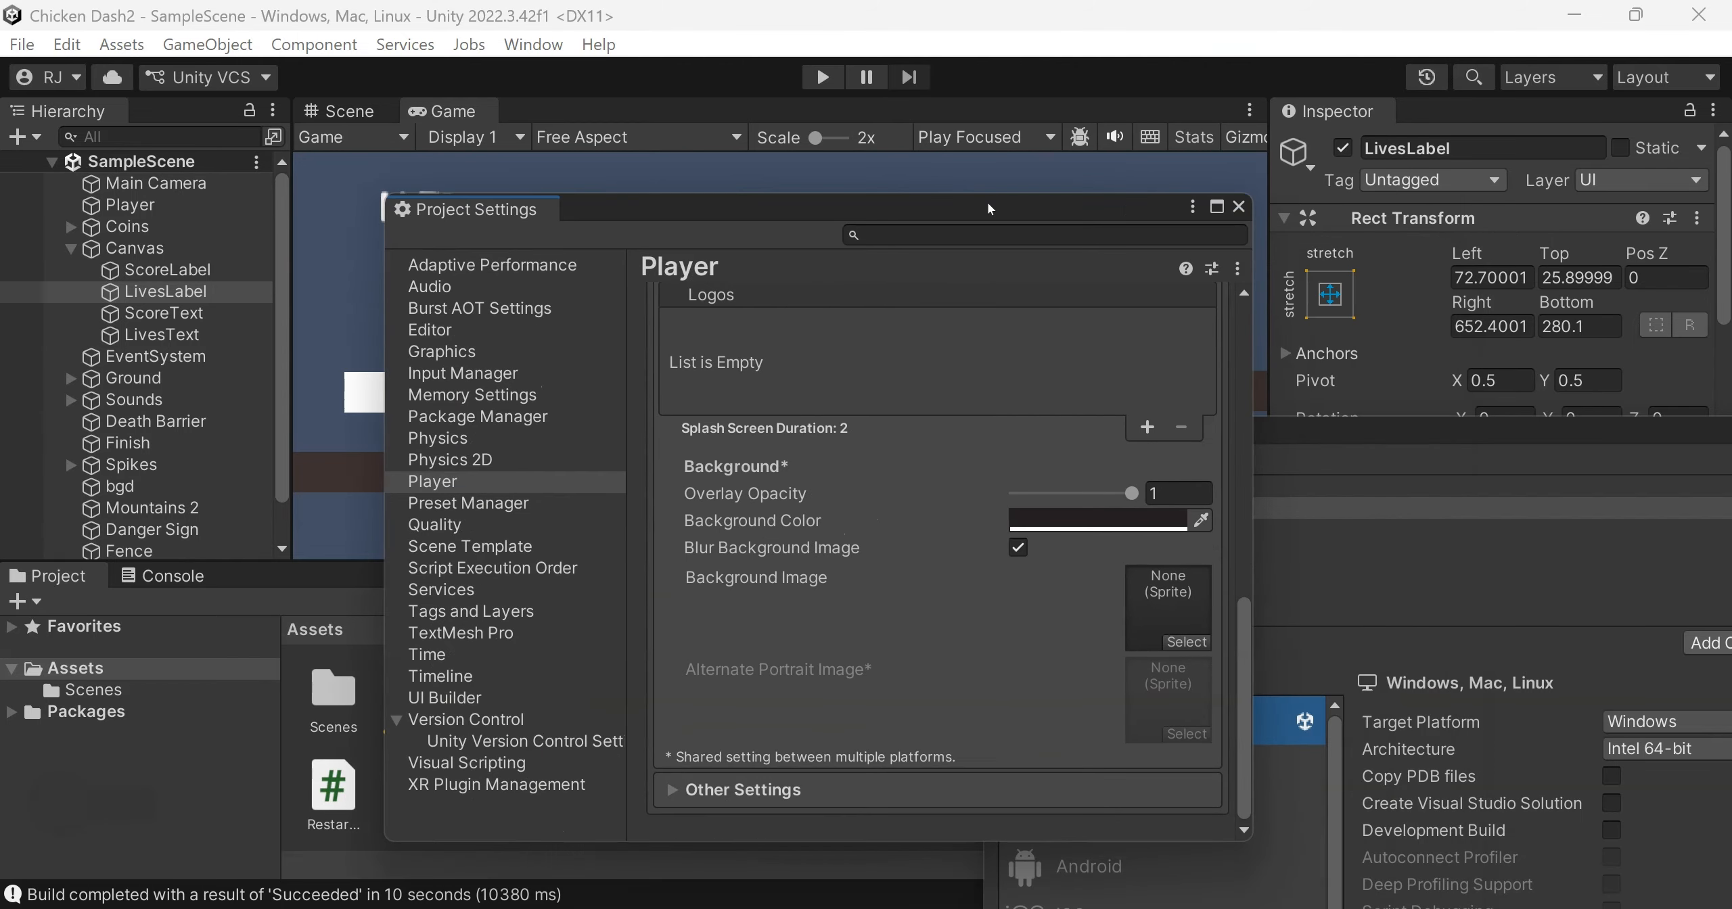
pyautogui.click(1238, 206)
pyautogui.moveTo(1289, 440); pyautogui.dragTo(585, 71)
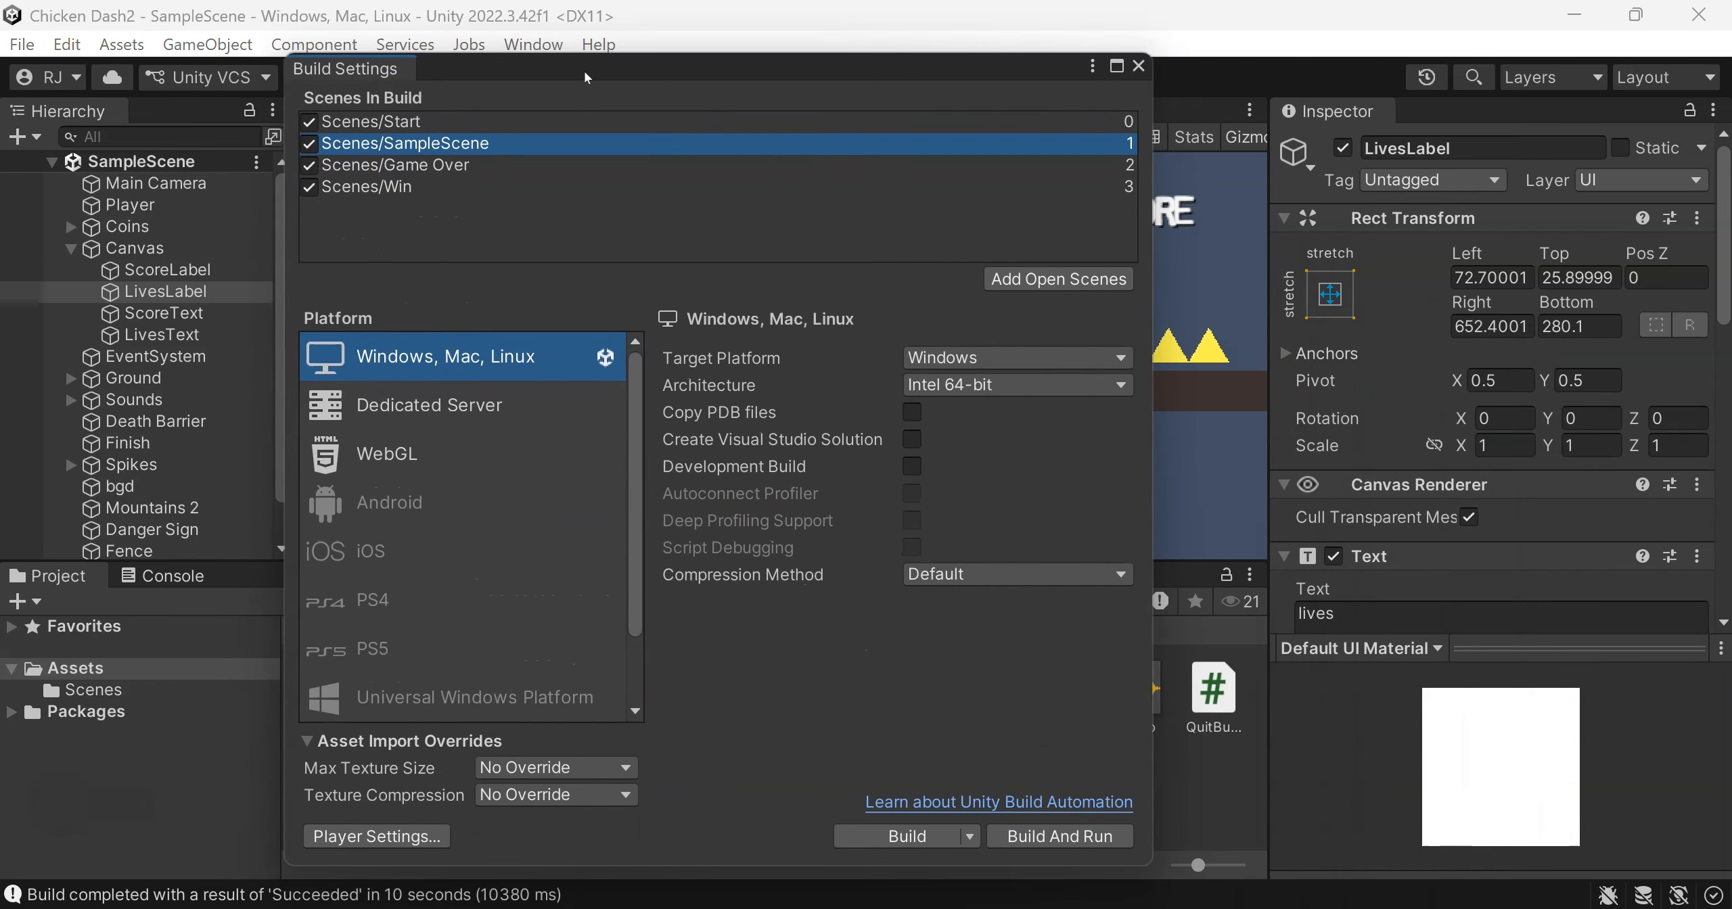
pyautogui.click(1043, 837)
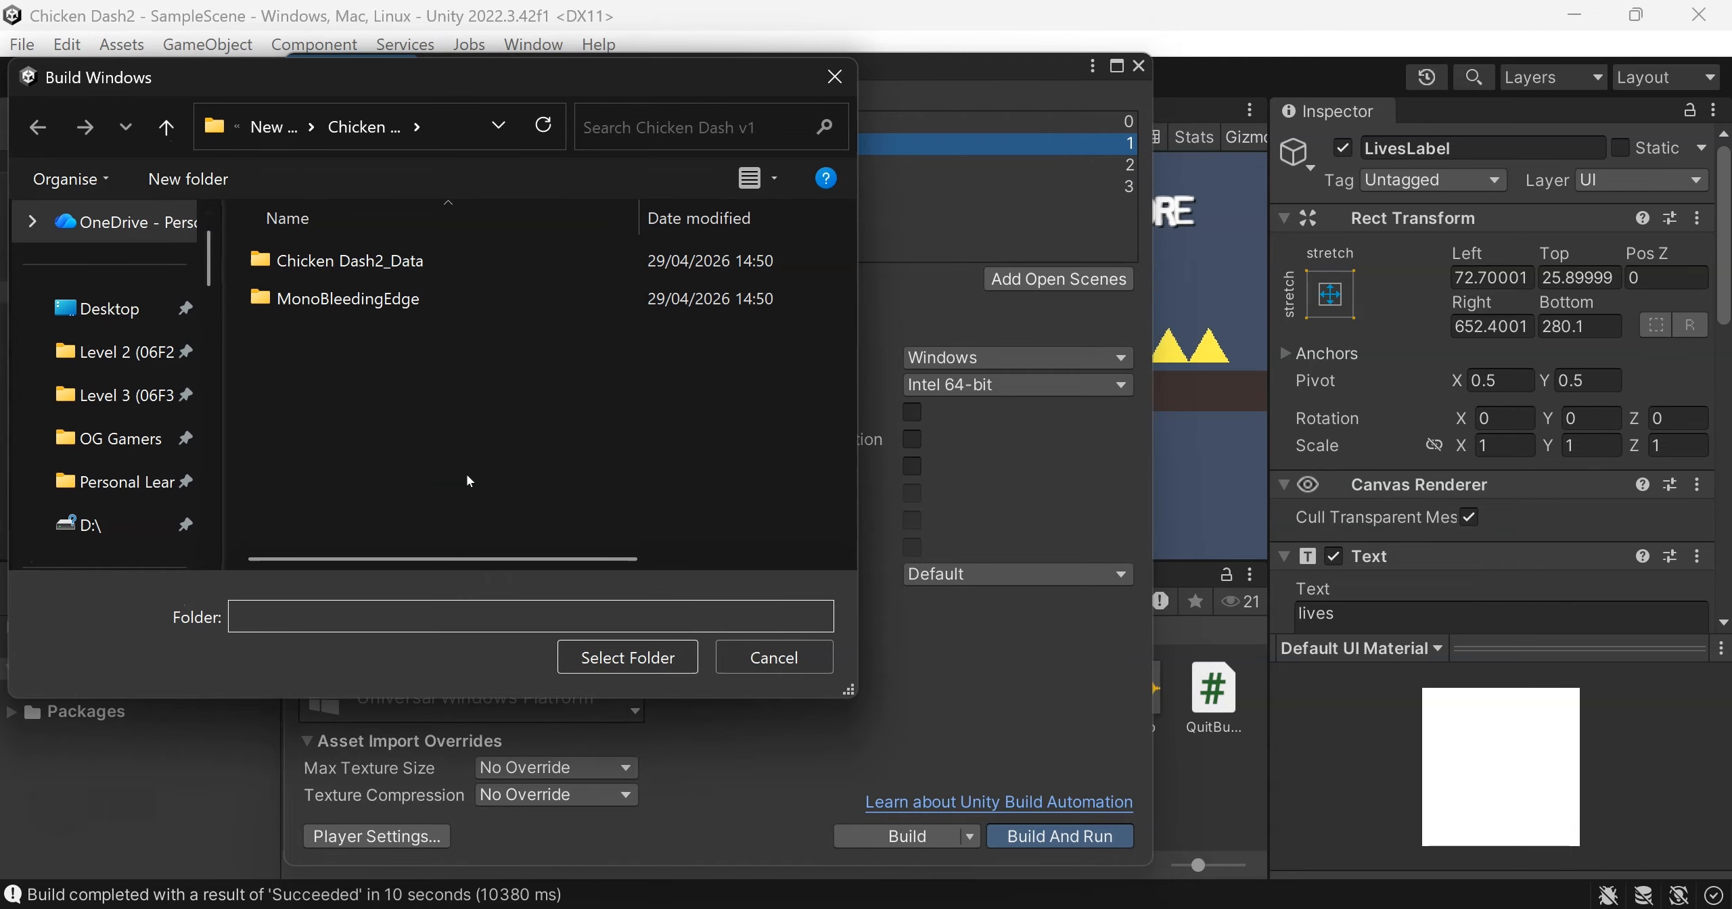
pyautogui.click(773, 657)
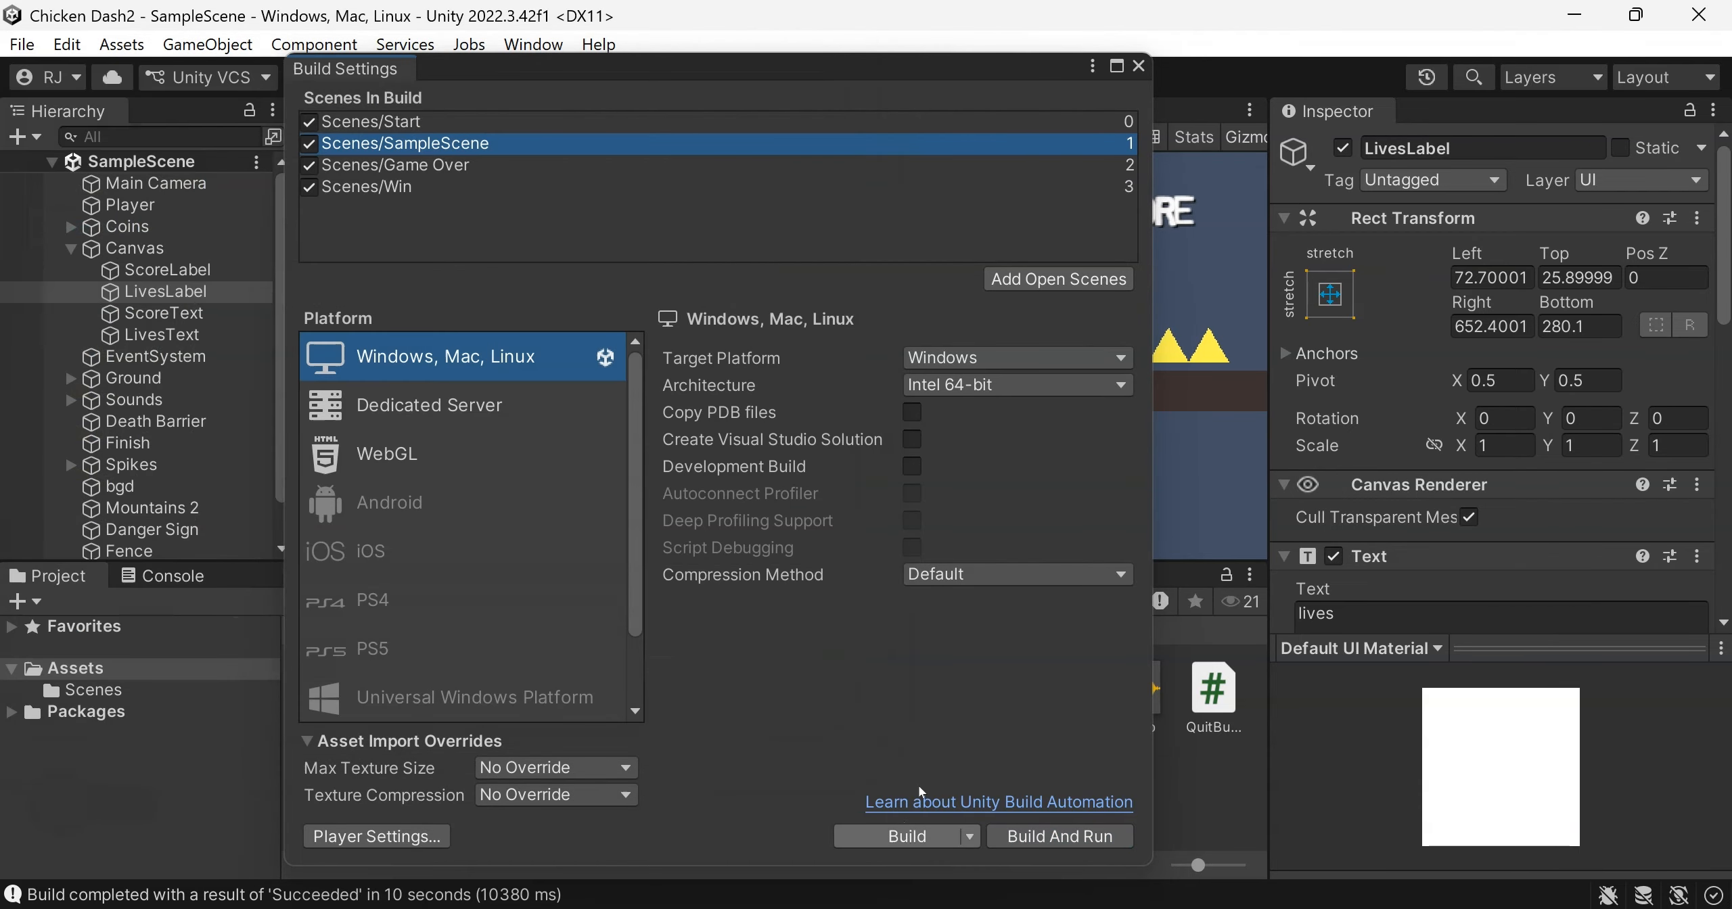
pyautogui.click(1138, 67)
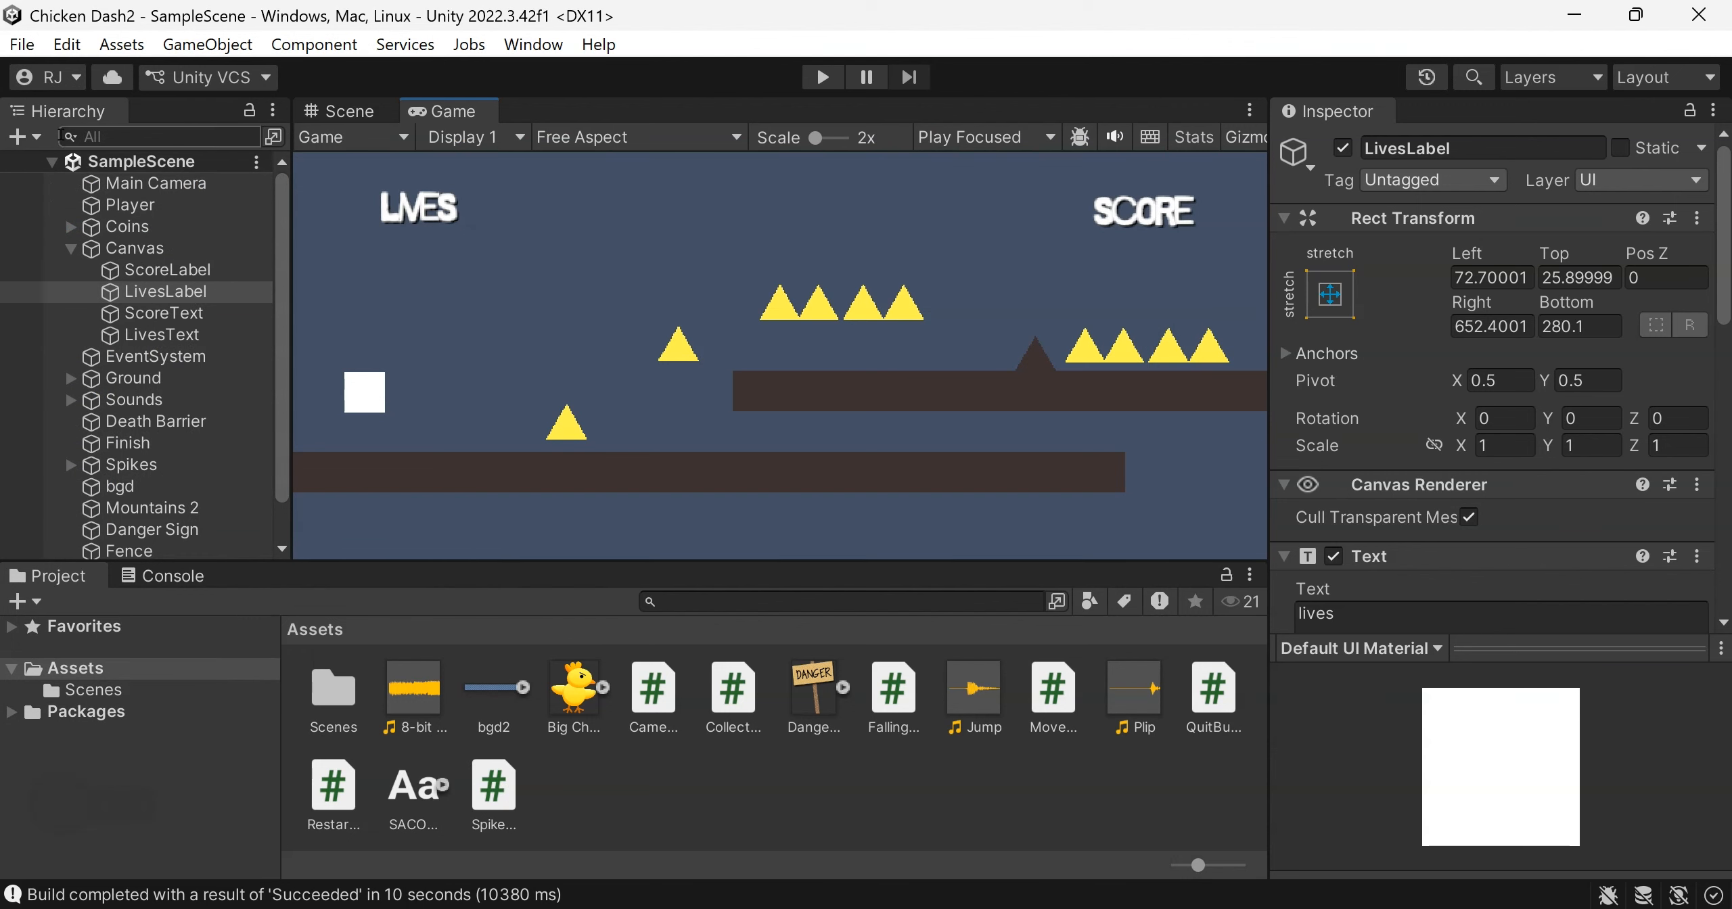
# Build and run the game directly with the existing build location
pyautogui.click(28, 47)
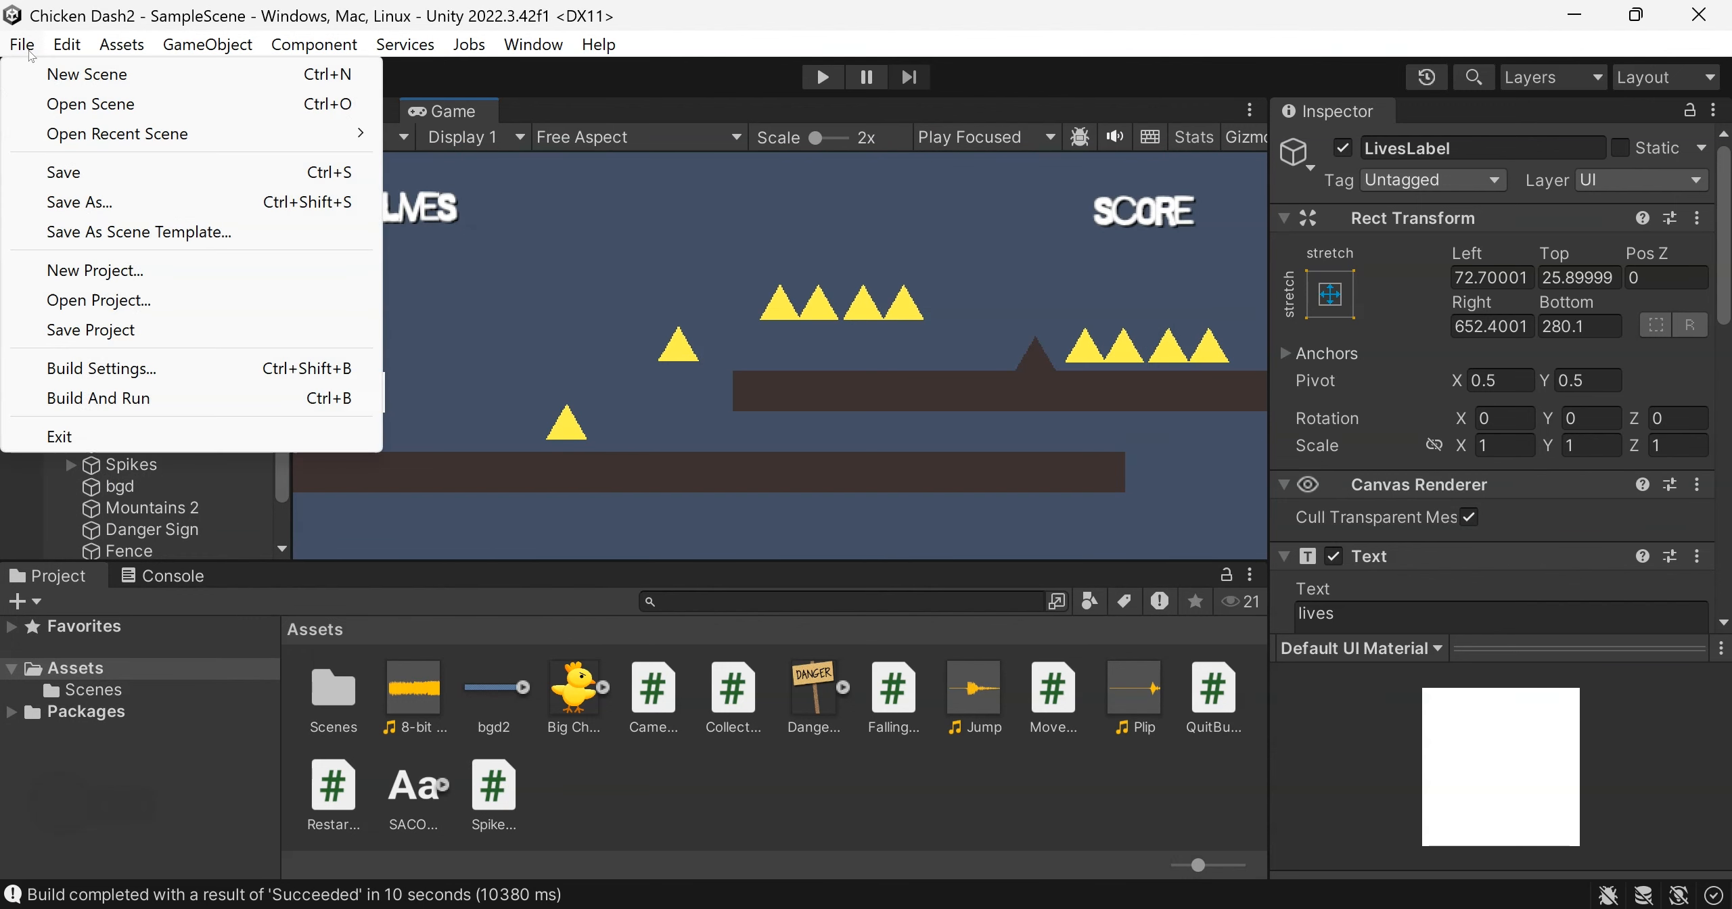
pyautogui.click(129, 397)
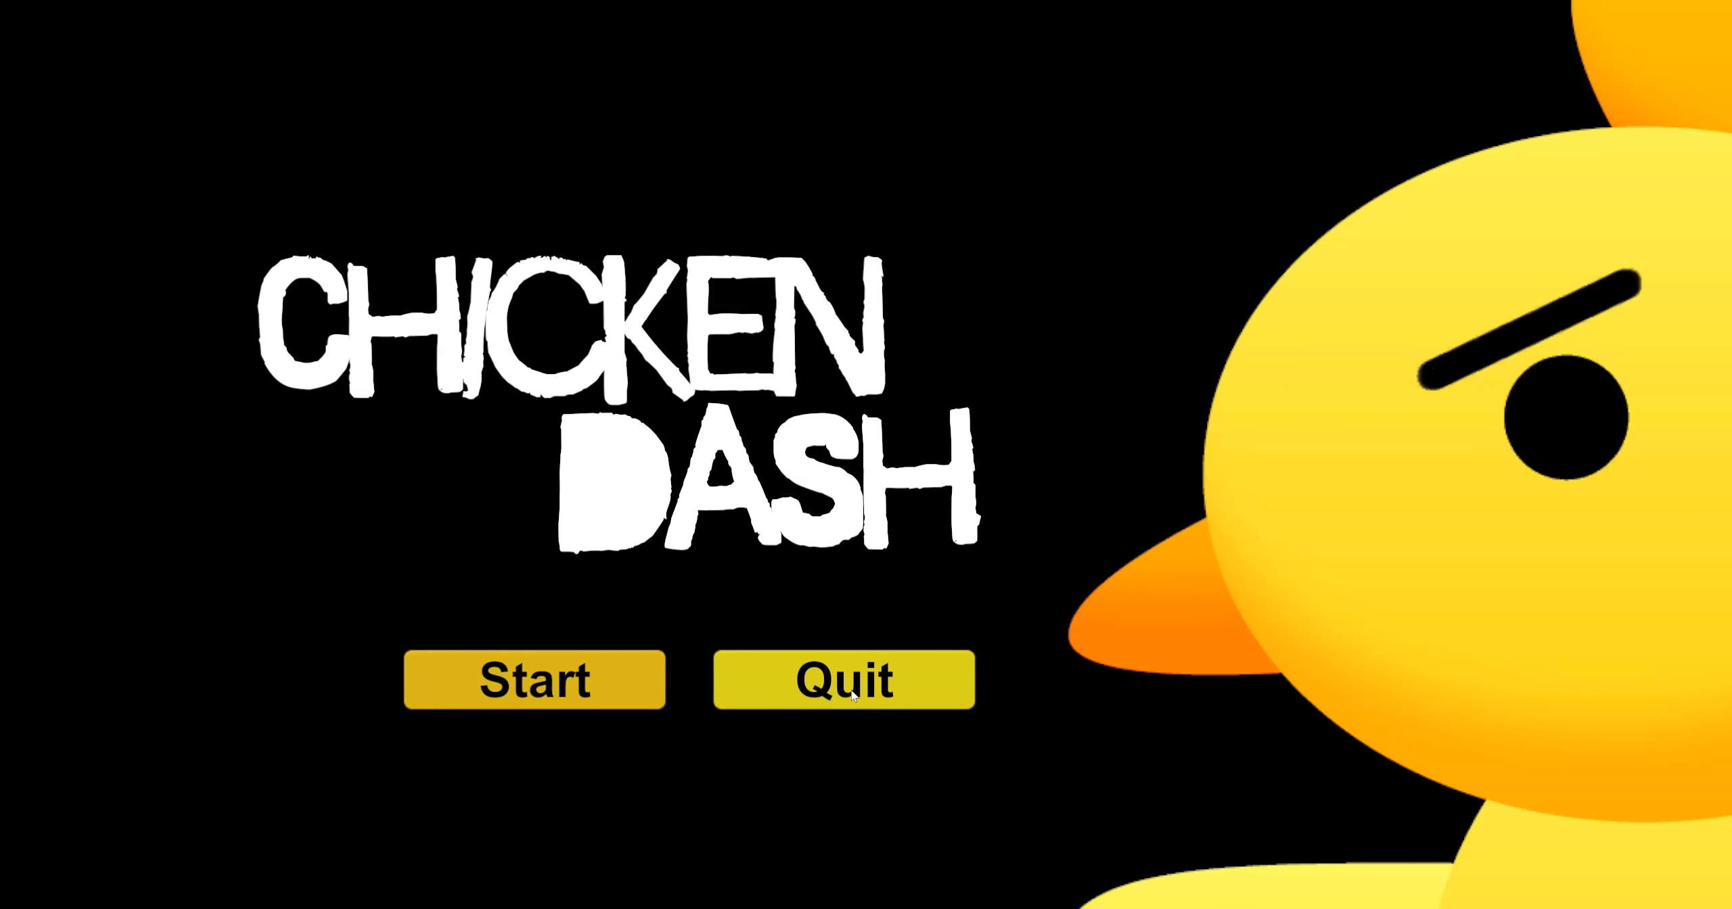
# Start a game in the built application, jump through the level to the win screen and quit
pyautogui.click(560, 681)
pyautogui.press('space')
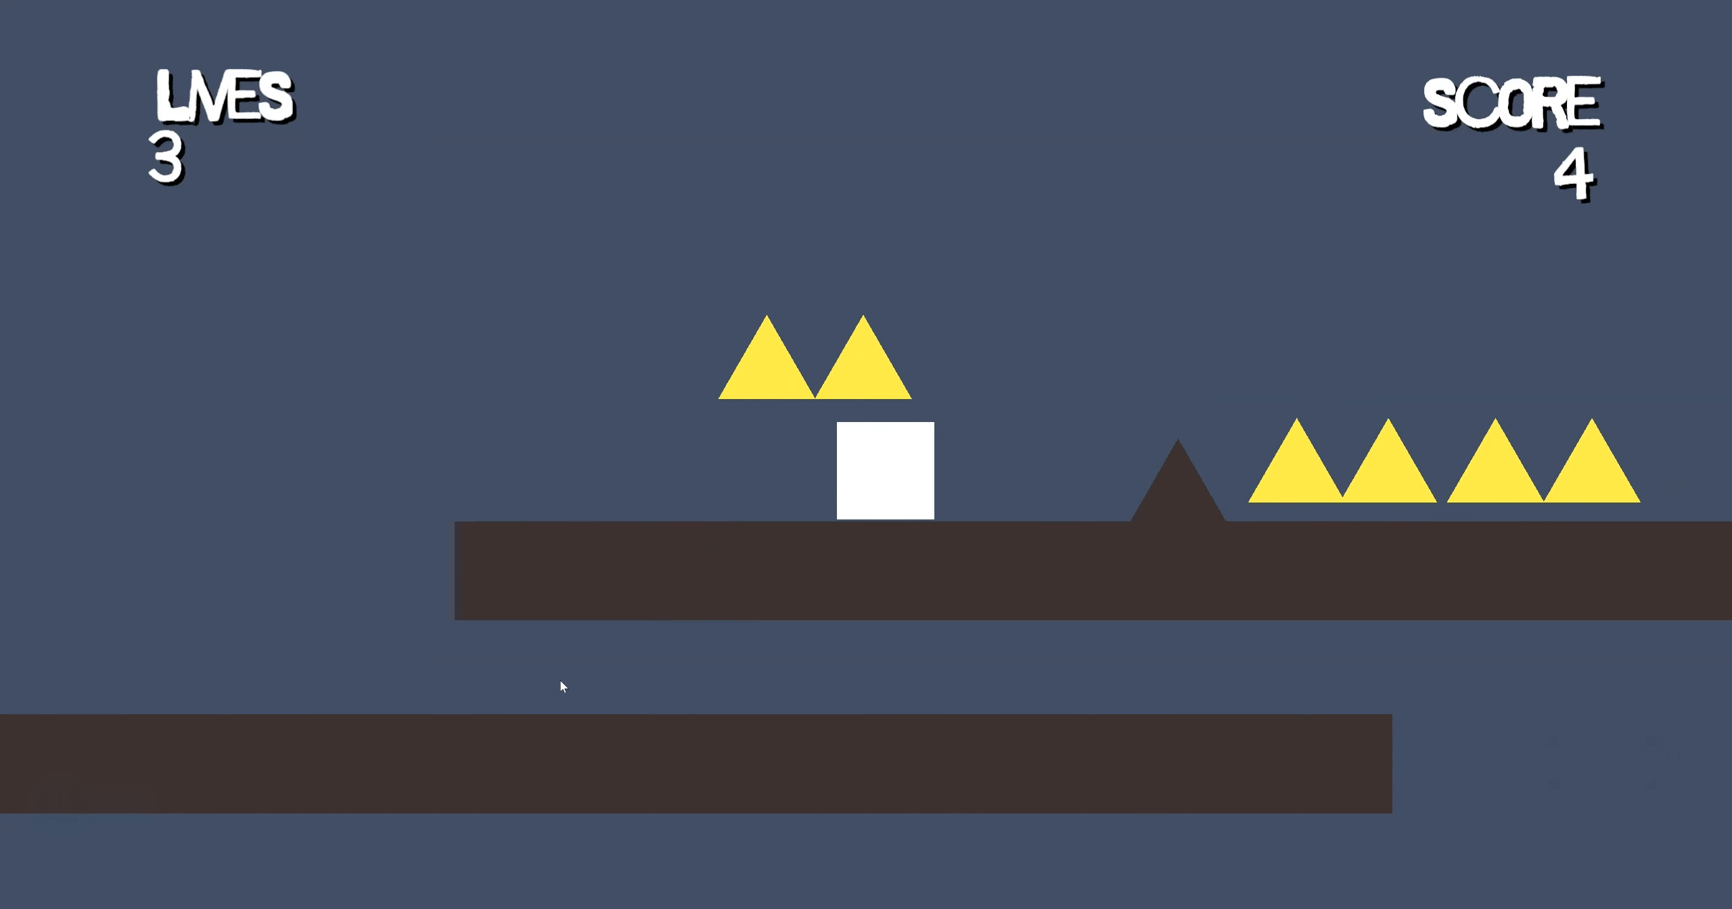
pyautogui.press('space')
pyautogui.press('space')
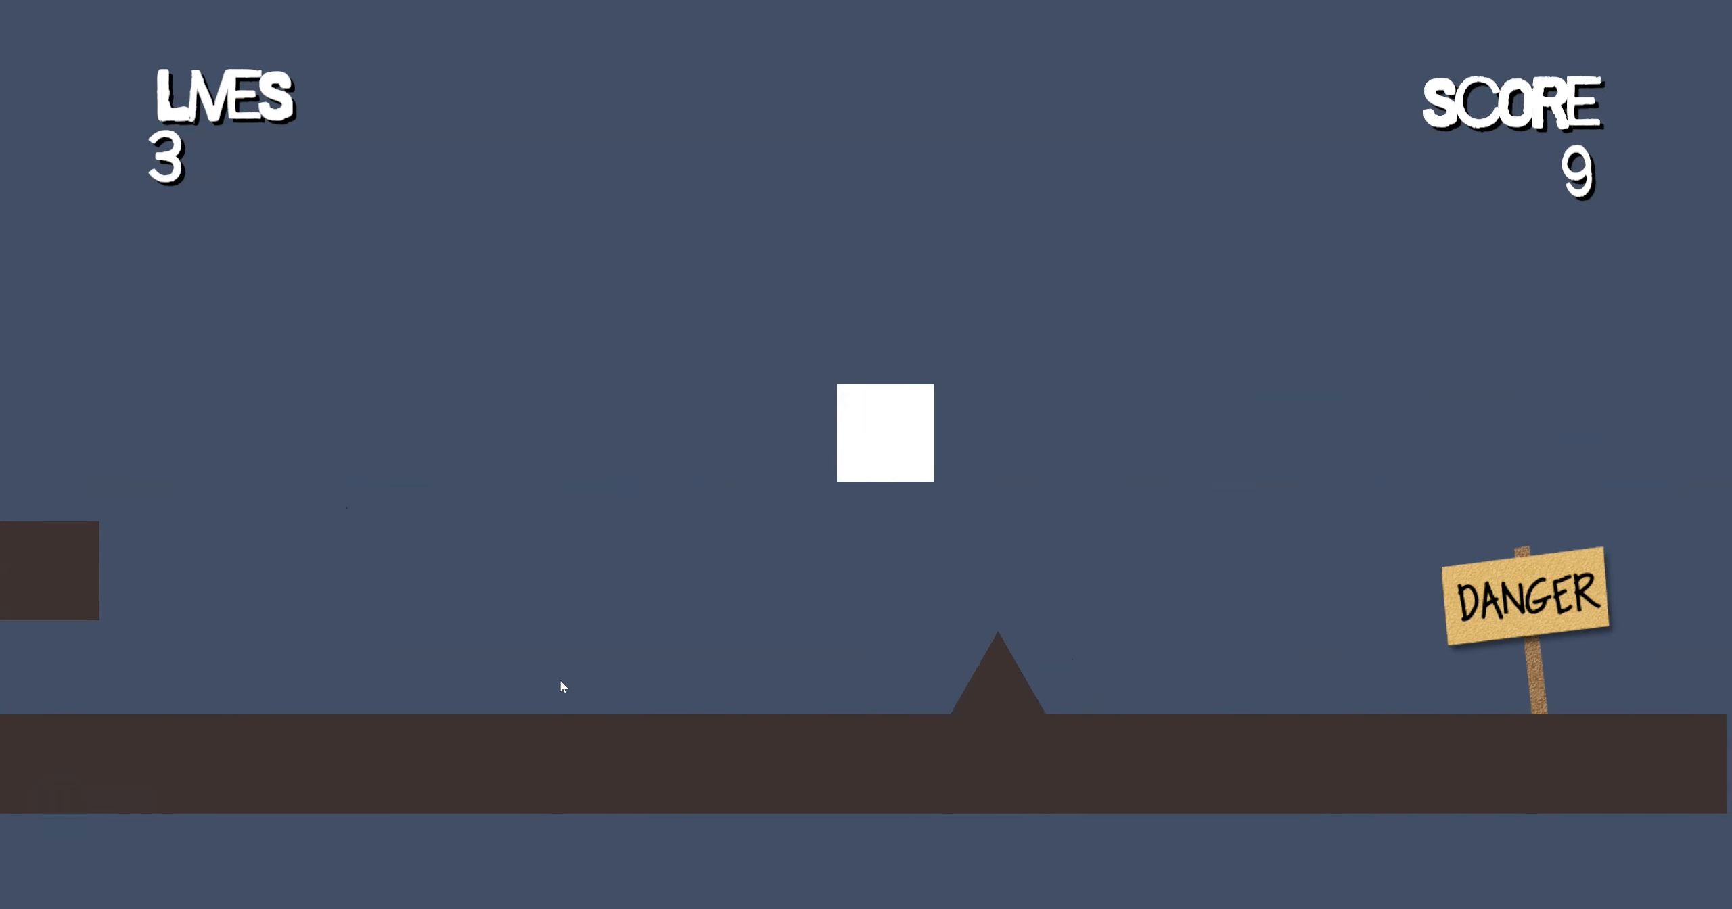
pyautogui.press('space')
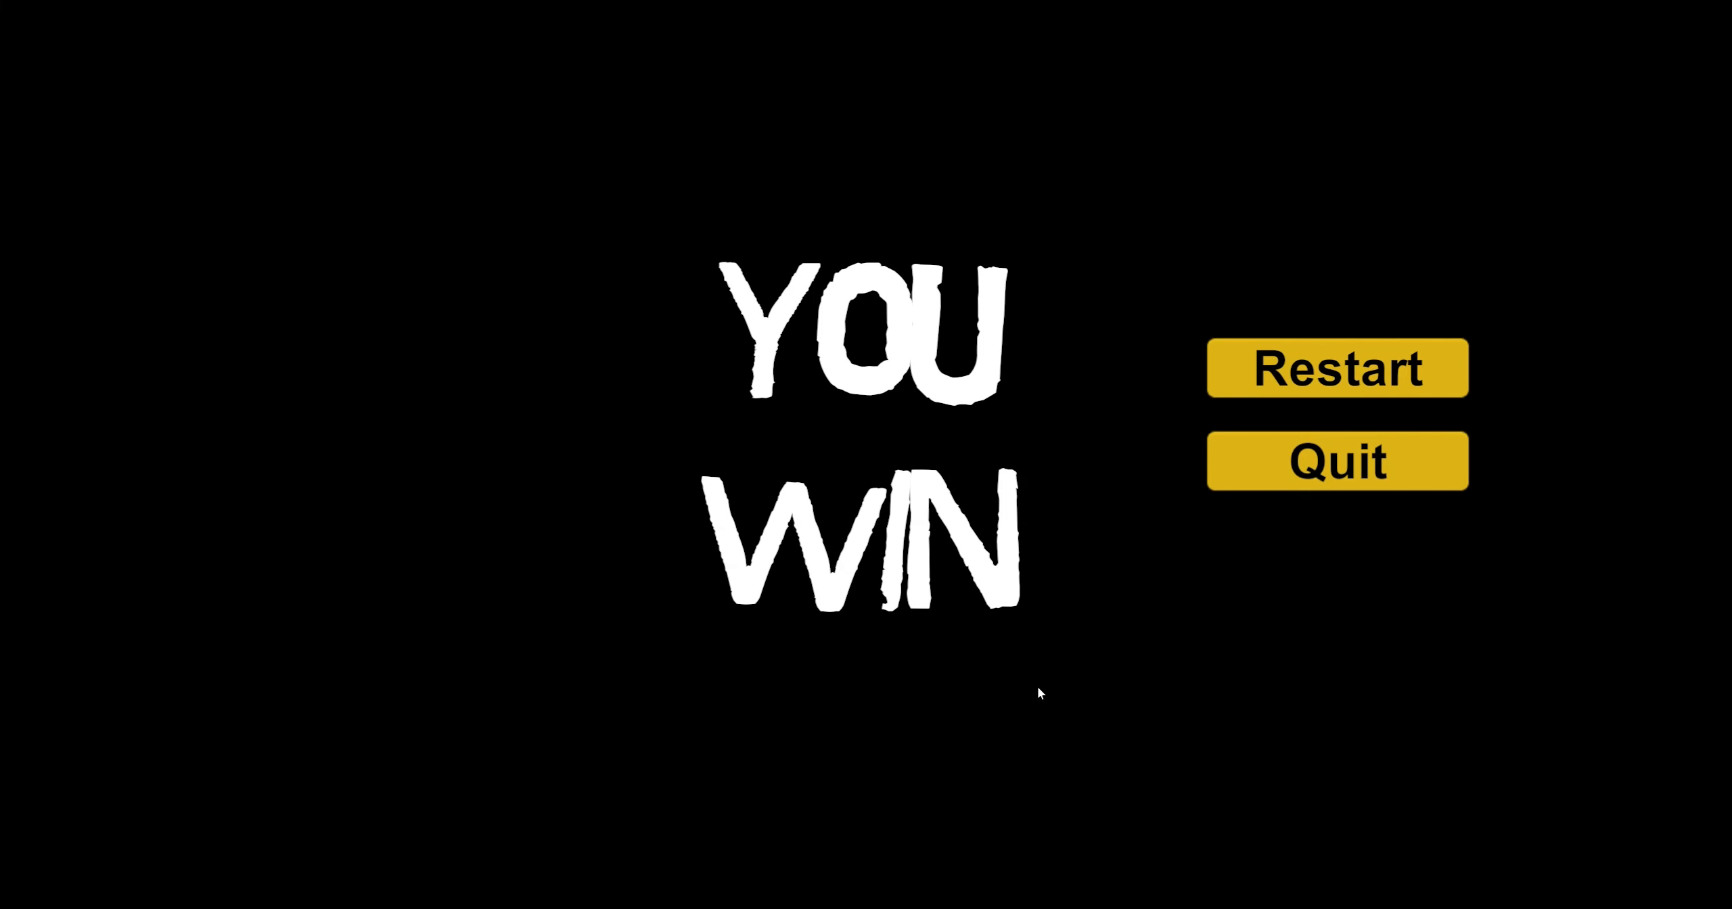
pyautogui.click(1335, 473)
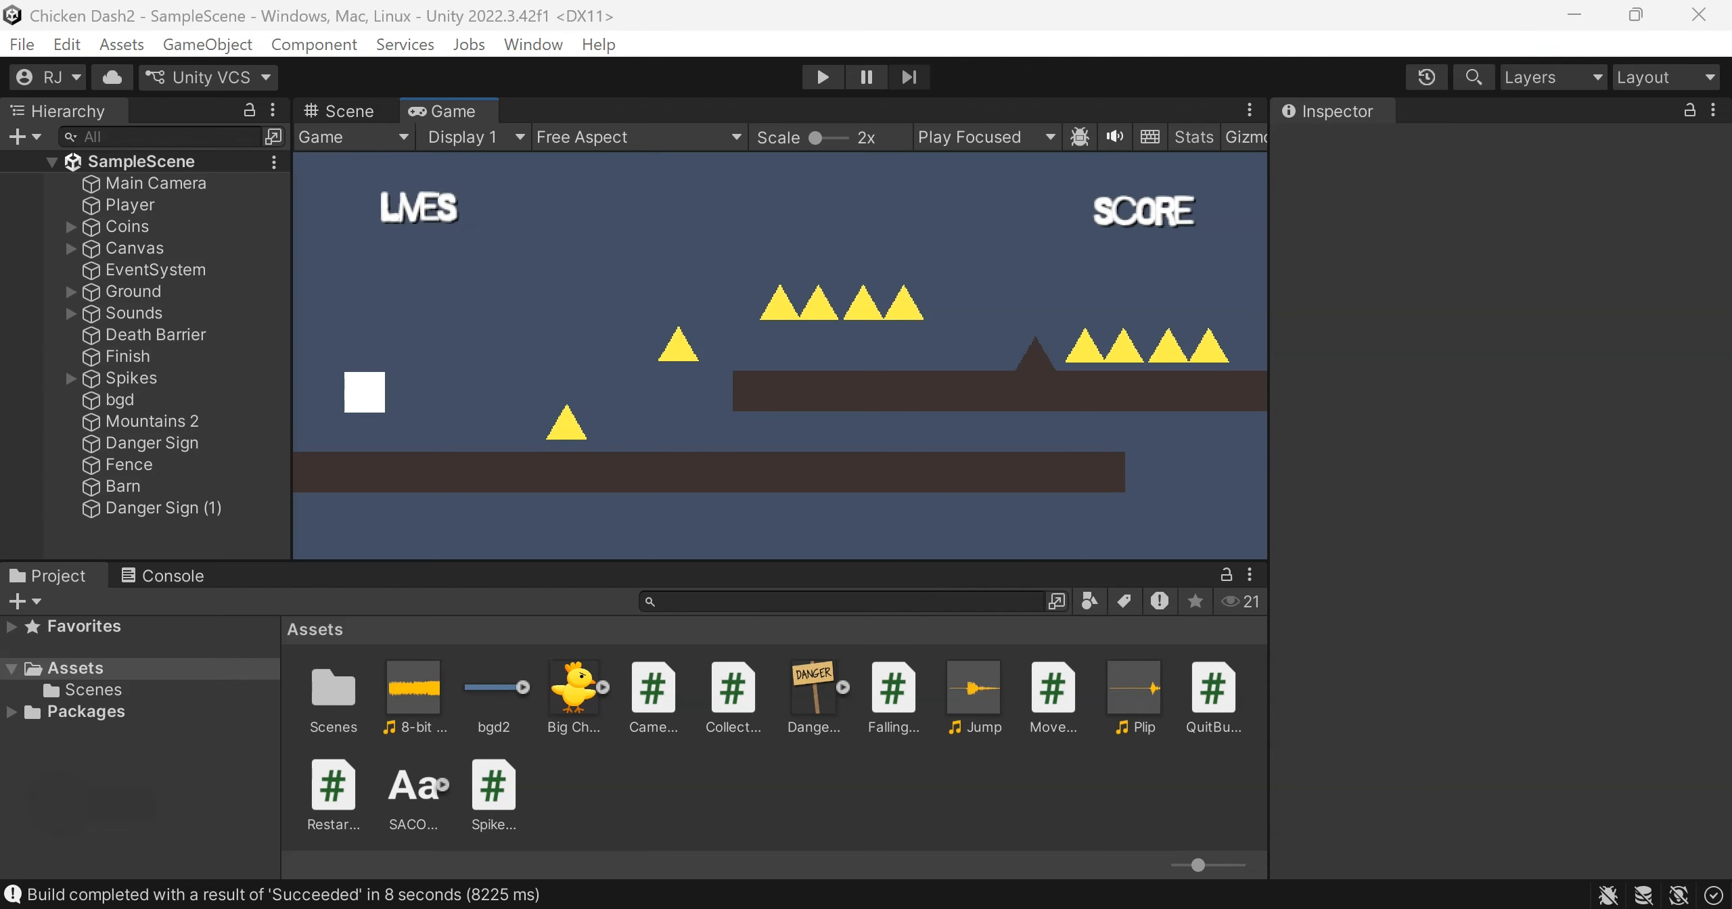
# Switch to File Explorer to check the built files in the Chicken Dash v1 folder, and return to Unity
pyautogui.hotkey('alt', 'Tab')
pyautogui.click(458, 437)
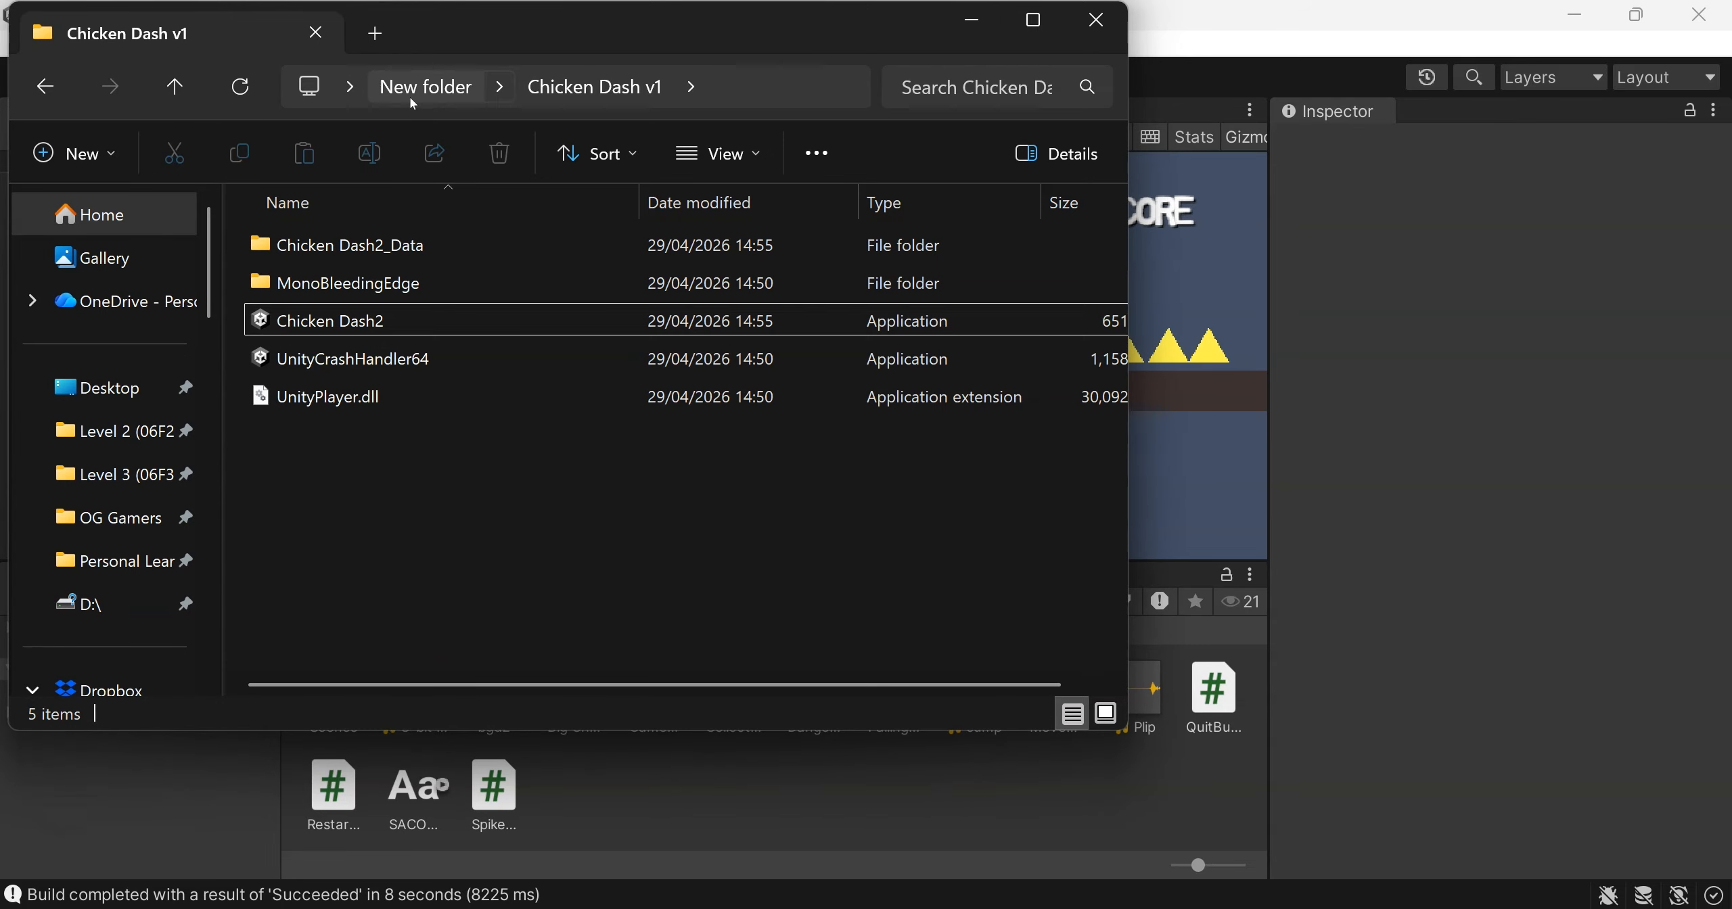
pyautogui.hotkey('alt', 'Tab')
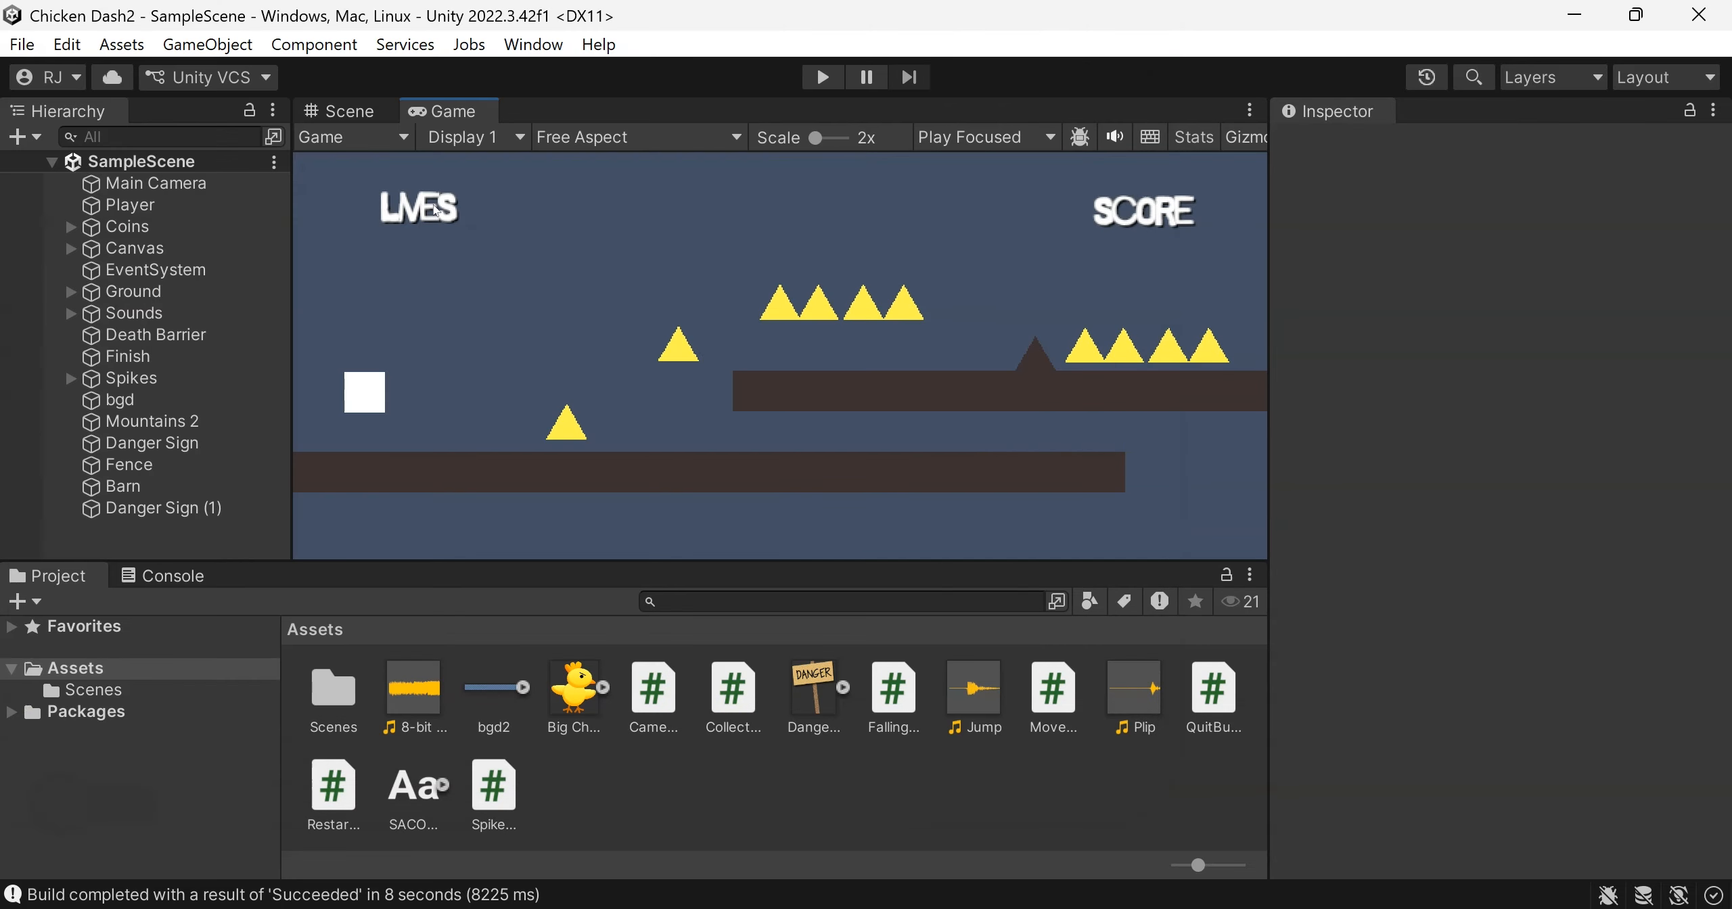
# Open Build Settings, check the default icon in the Player settings and close Project Settings
pyautogui.click(22, 44)
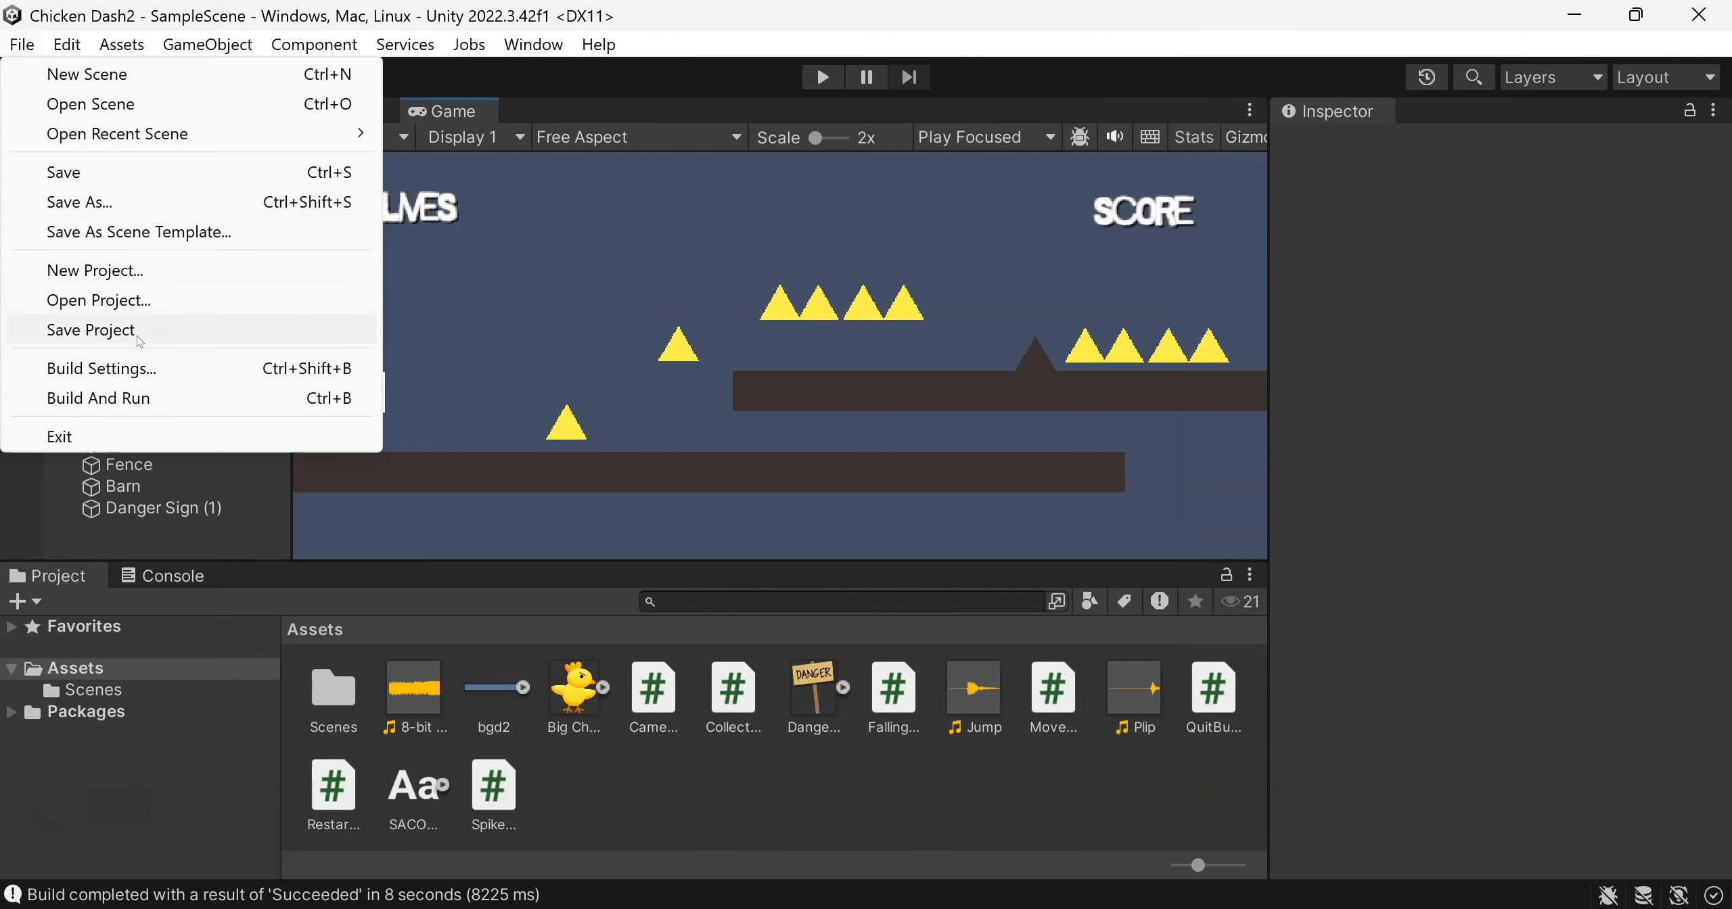
pyautogui.click(140, 366)
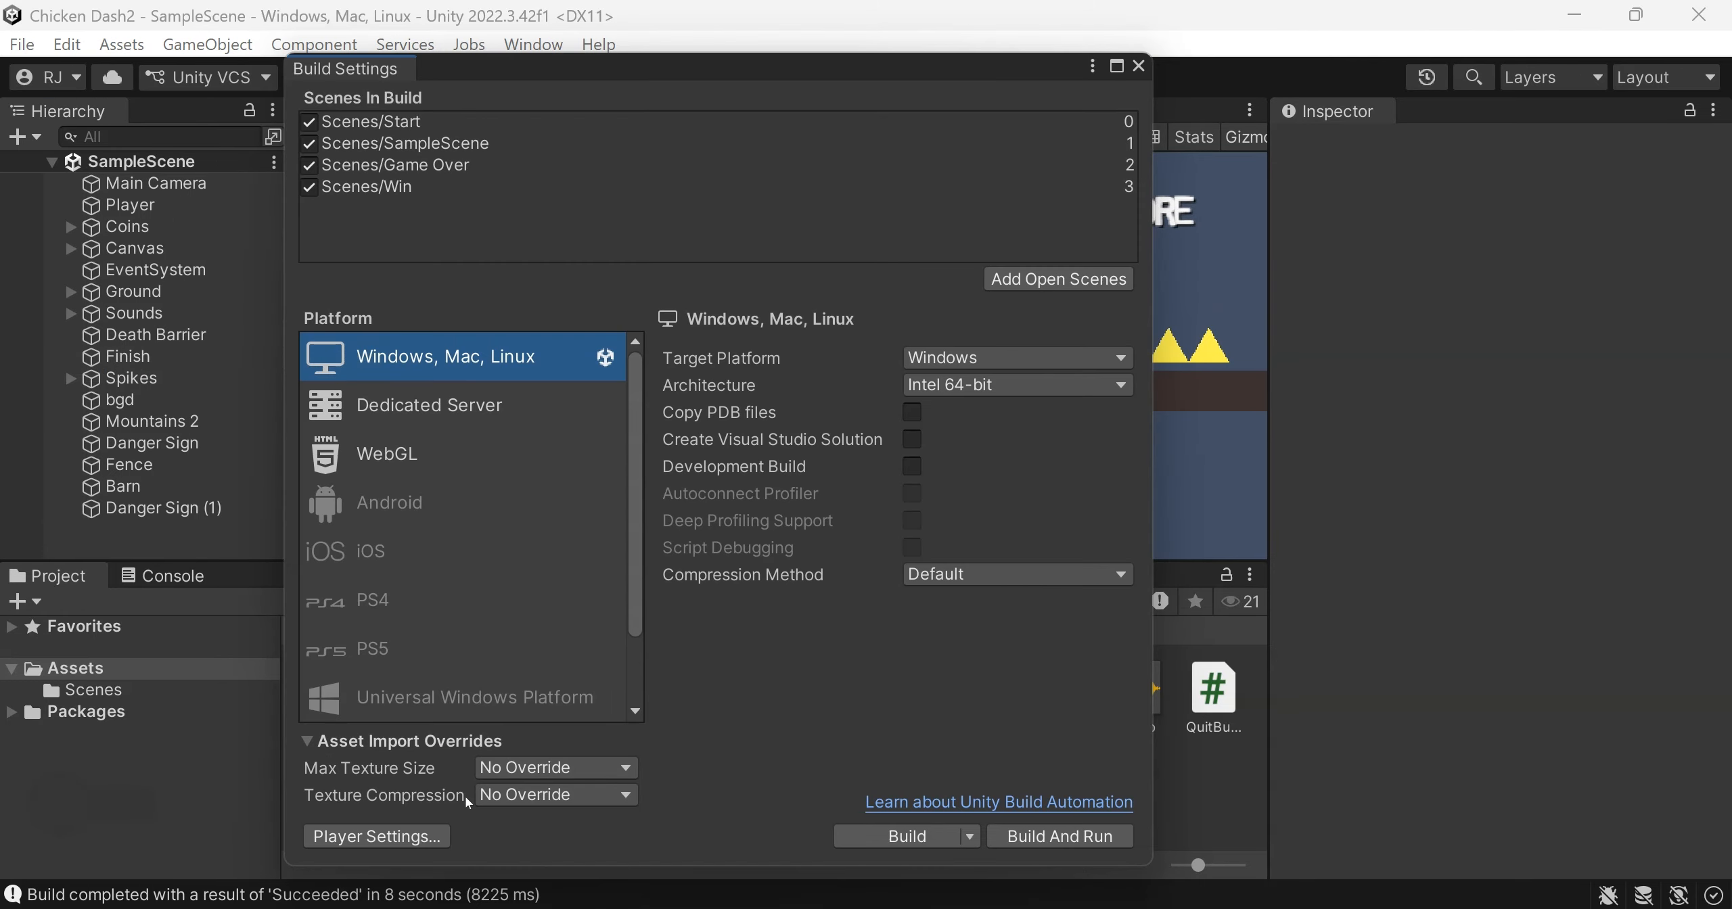
pyautogui.click(376, 836)
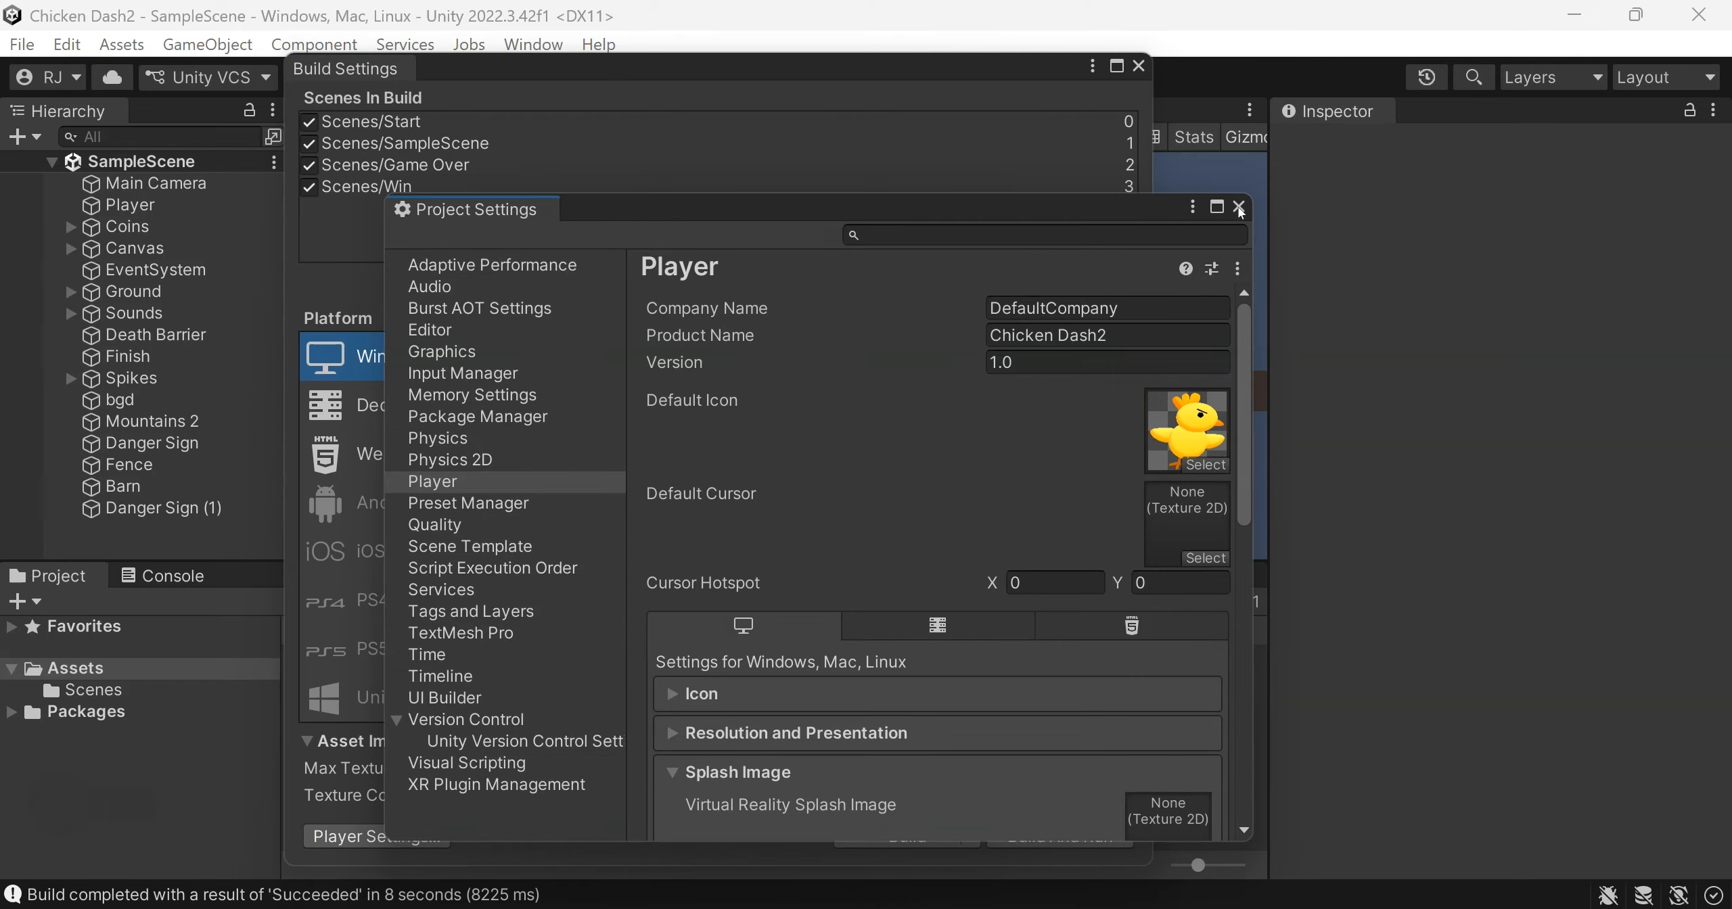
pyautogui.click(1240, 209)
# Build and run the game into a new folder named Chicken Dash v2 beside Chicken Dash v1
pyautogui.click(1059, 837)
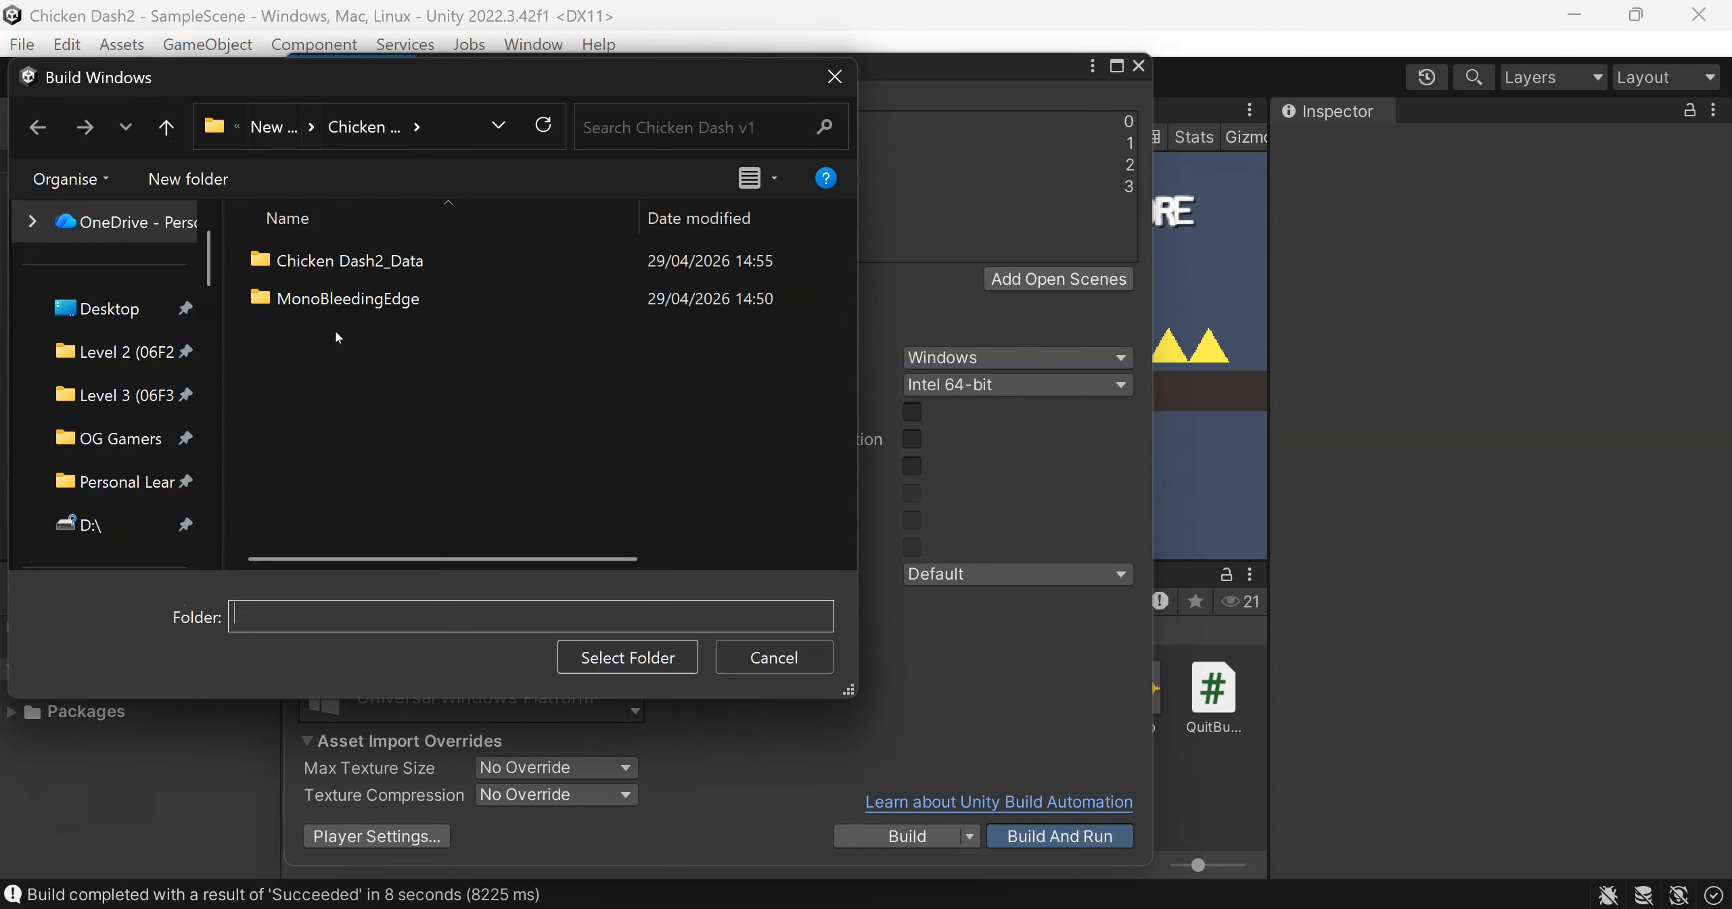
pyautogui.click(274, 127)
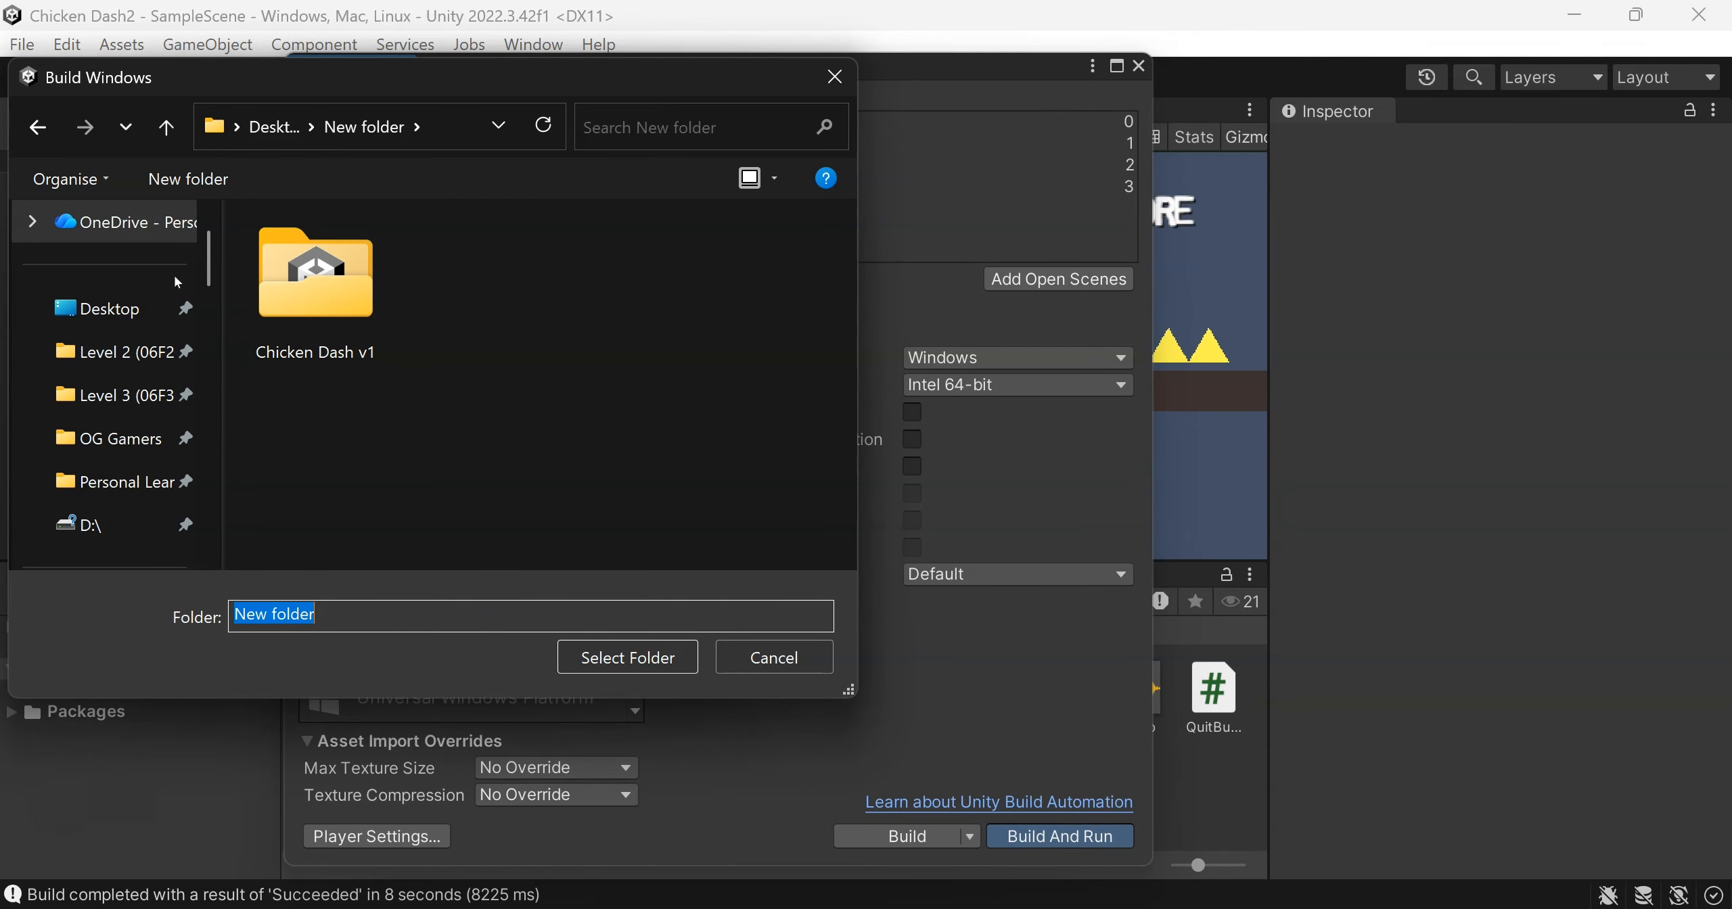
pyautogui.click(181, 181)
pyautogui.write('Chicken')
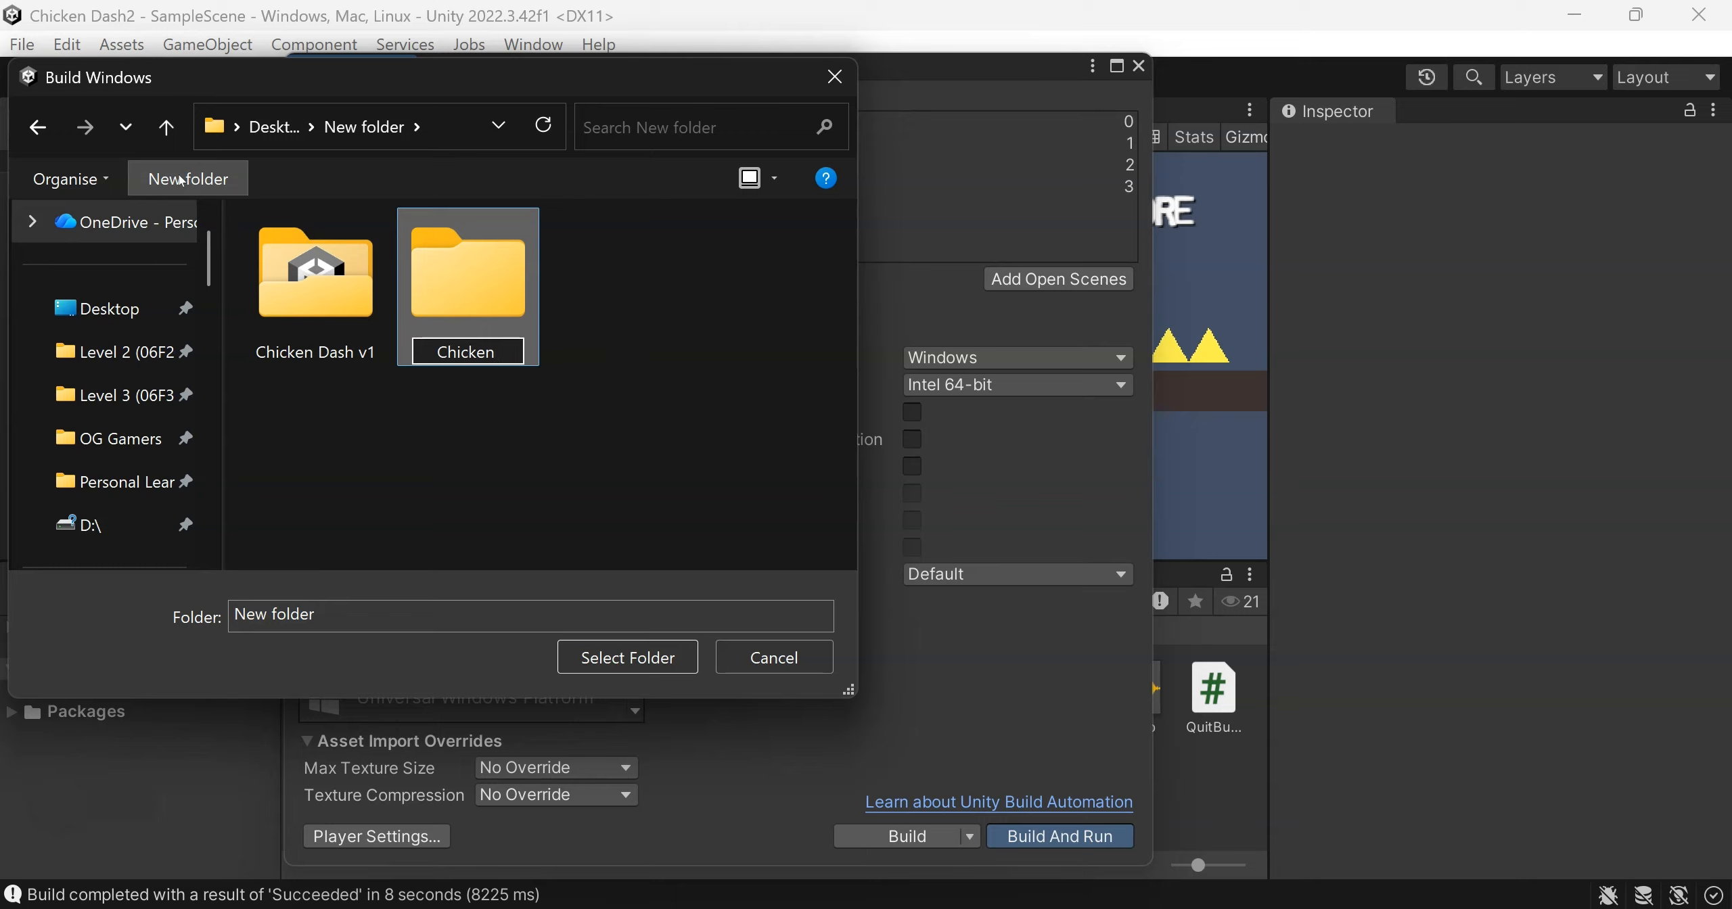
pyautogui.write(' Dash v2')
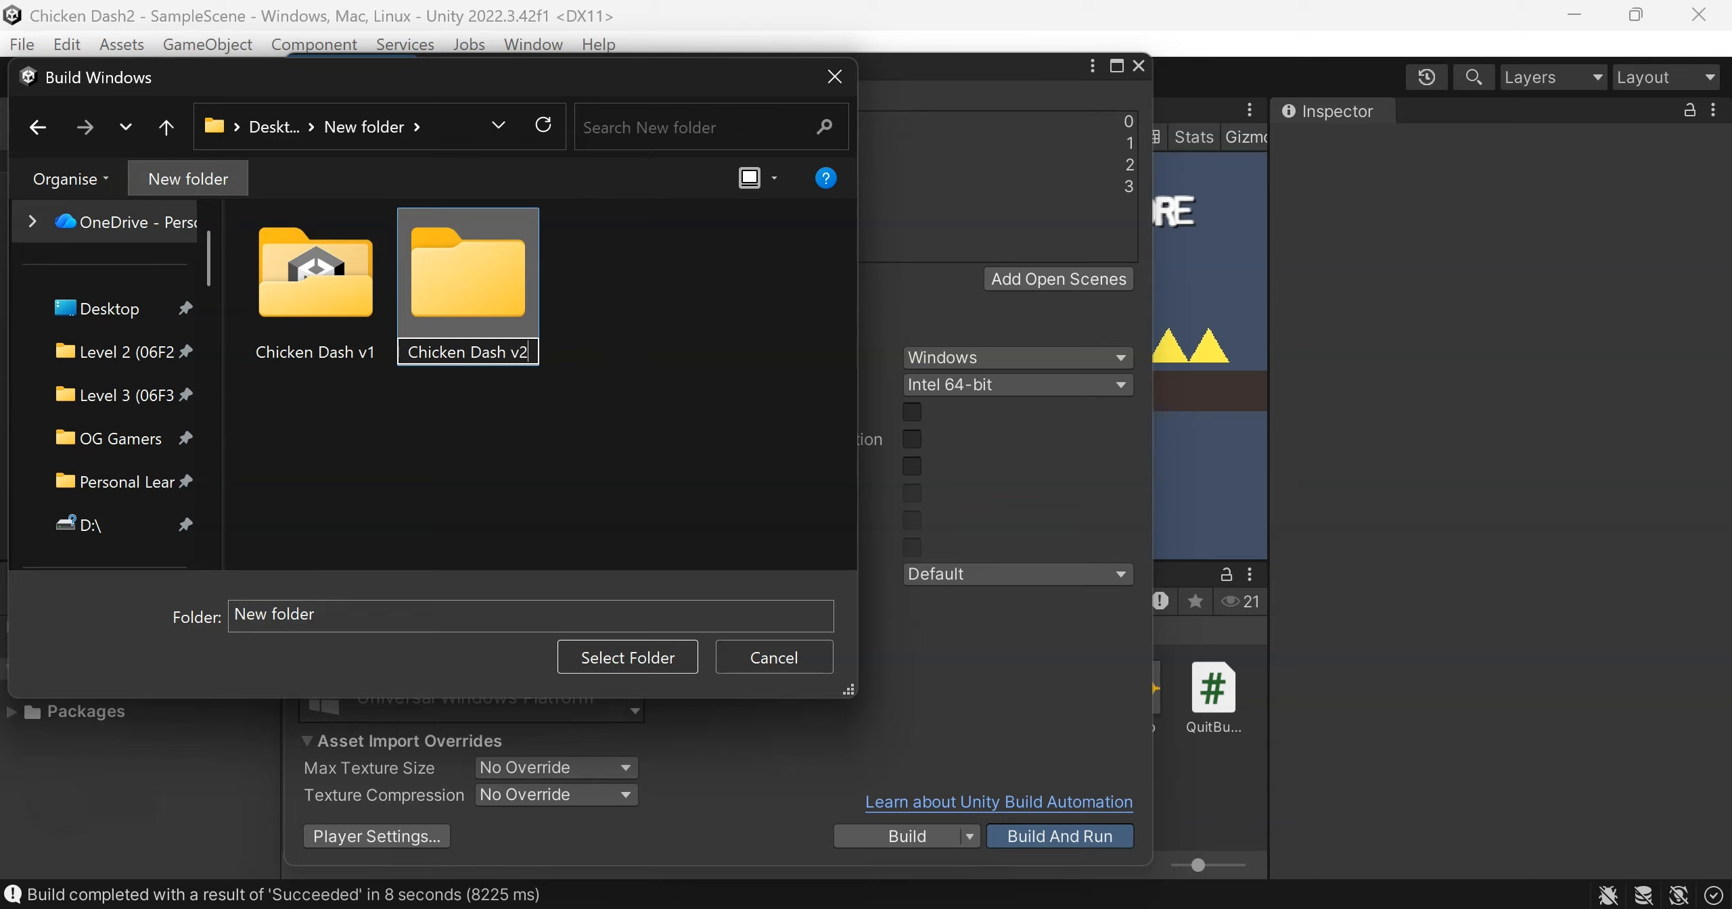
pyautogui.press('Return')
pyautogui.doubleClick(468, 284)
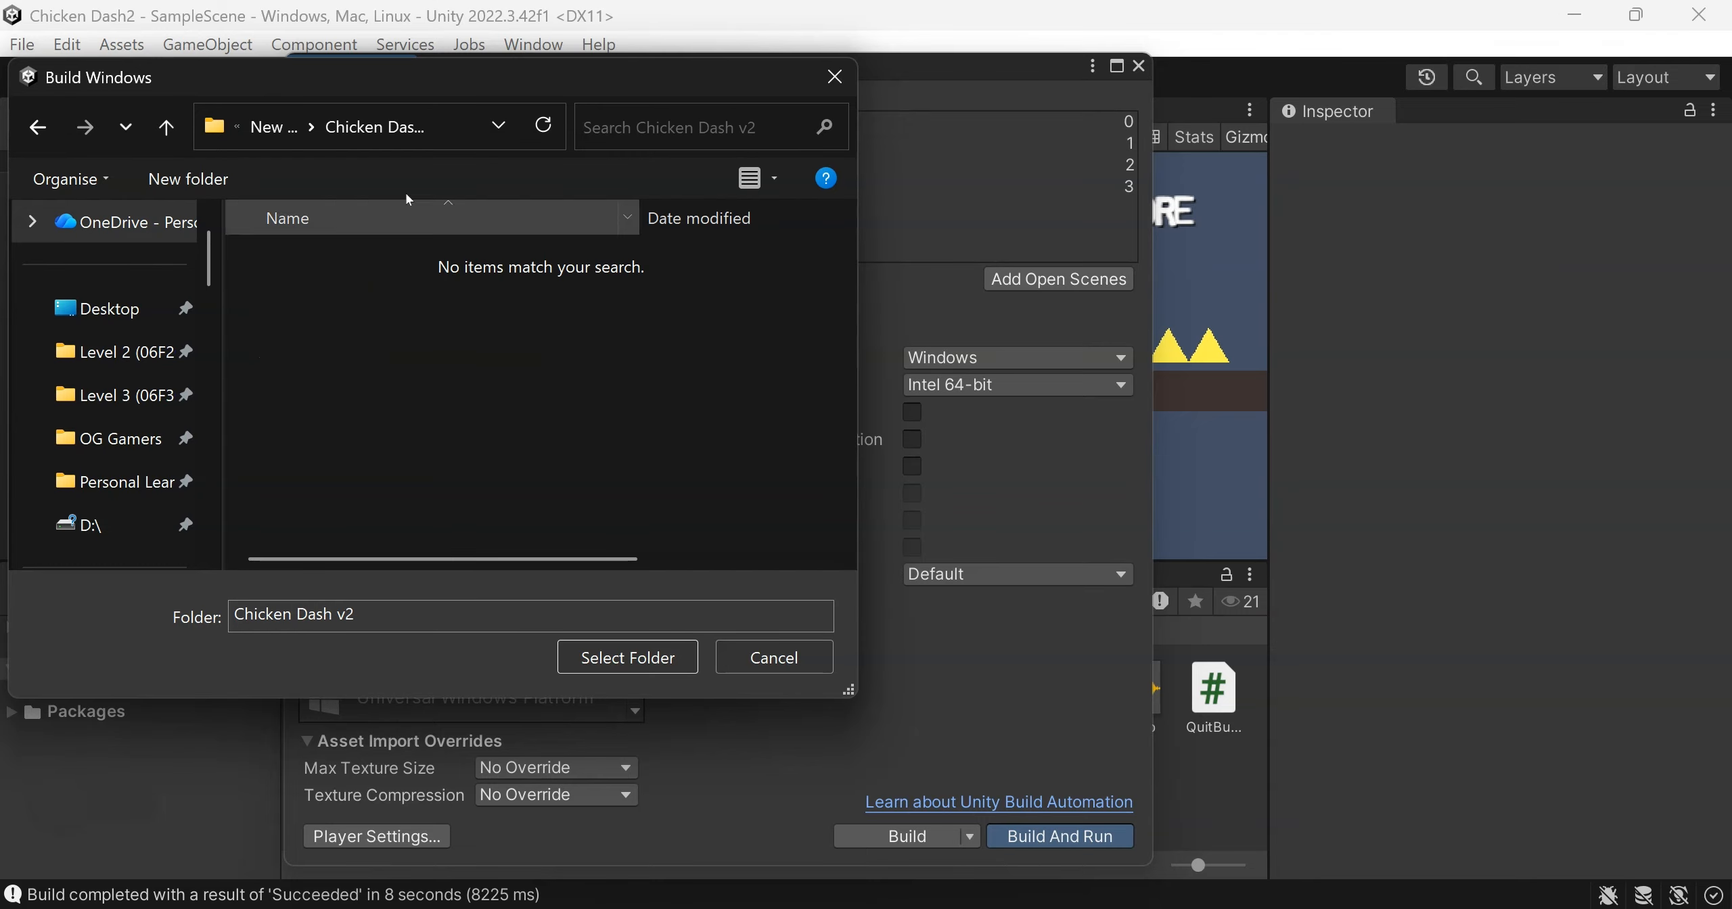
pyautogui.click(627, 657)
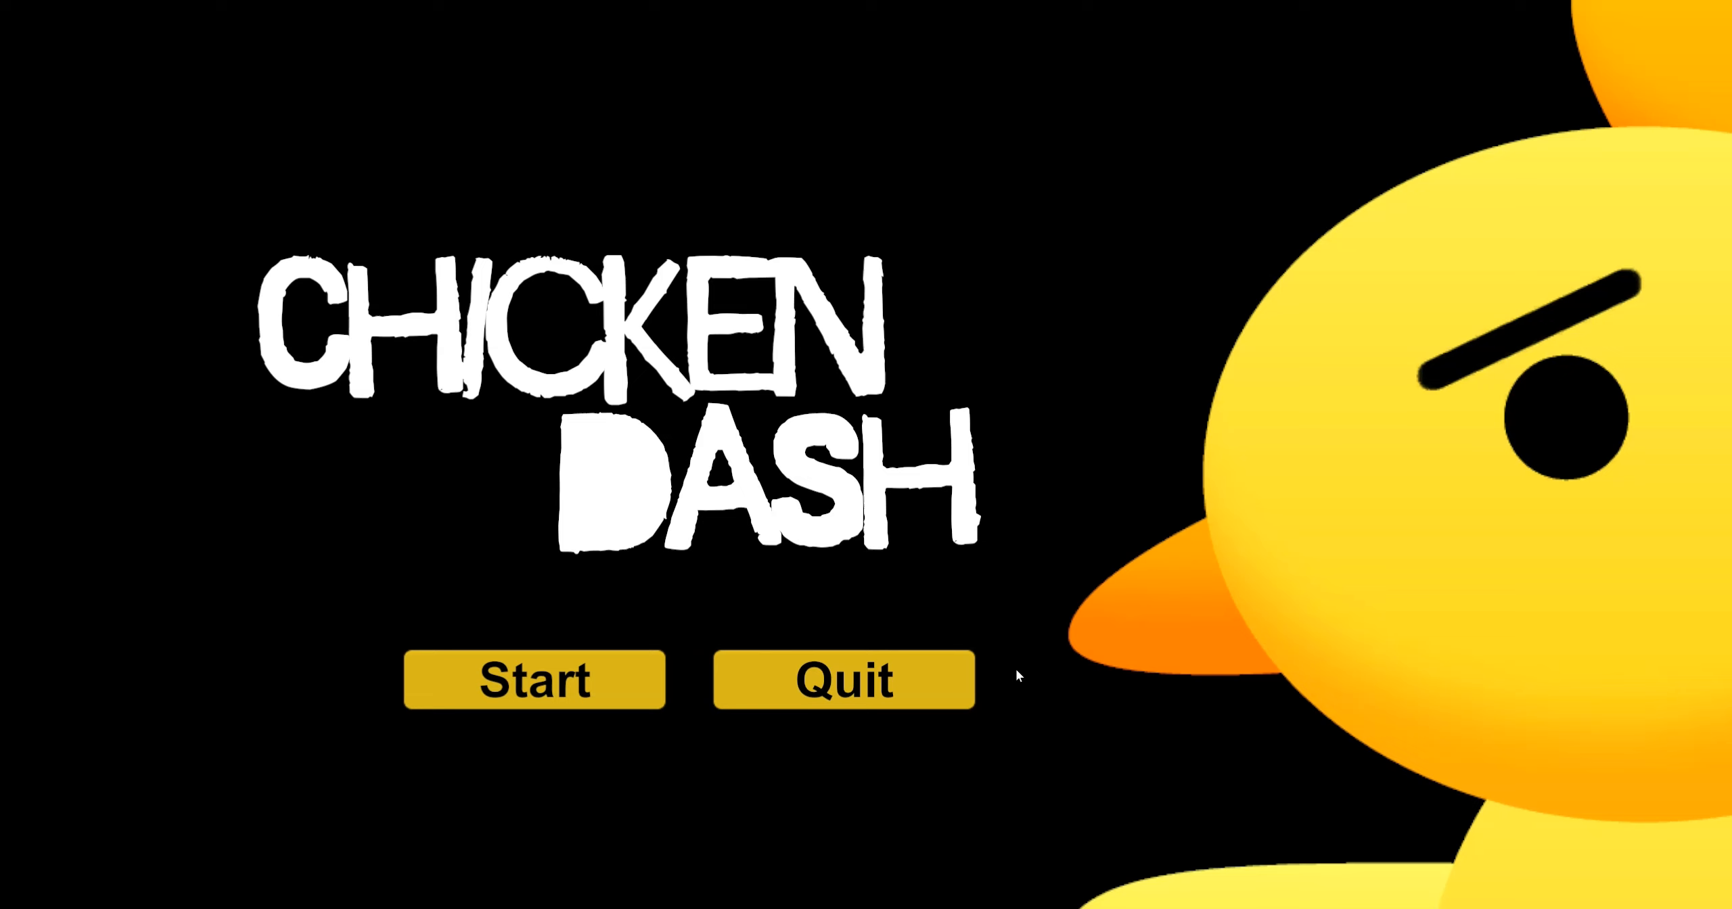
# Quit the running game and open the Chicken Dash v2 folder in File Explorer to check the application's icon
pyautogui.click(842, 702)
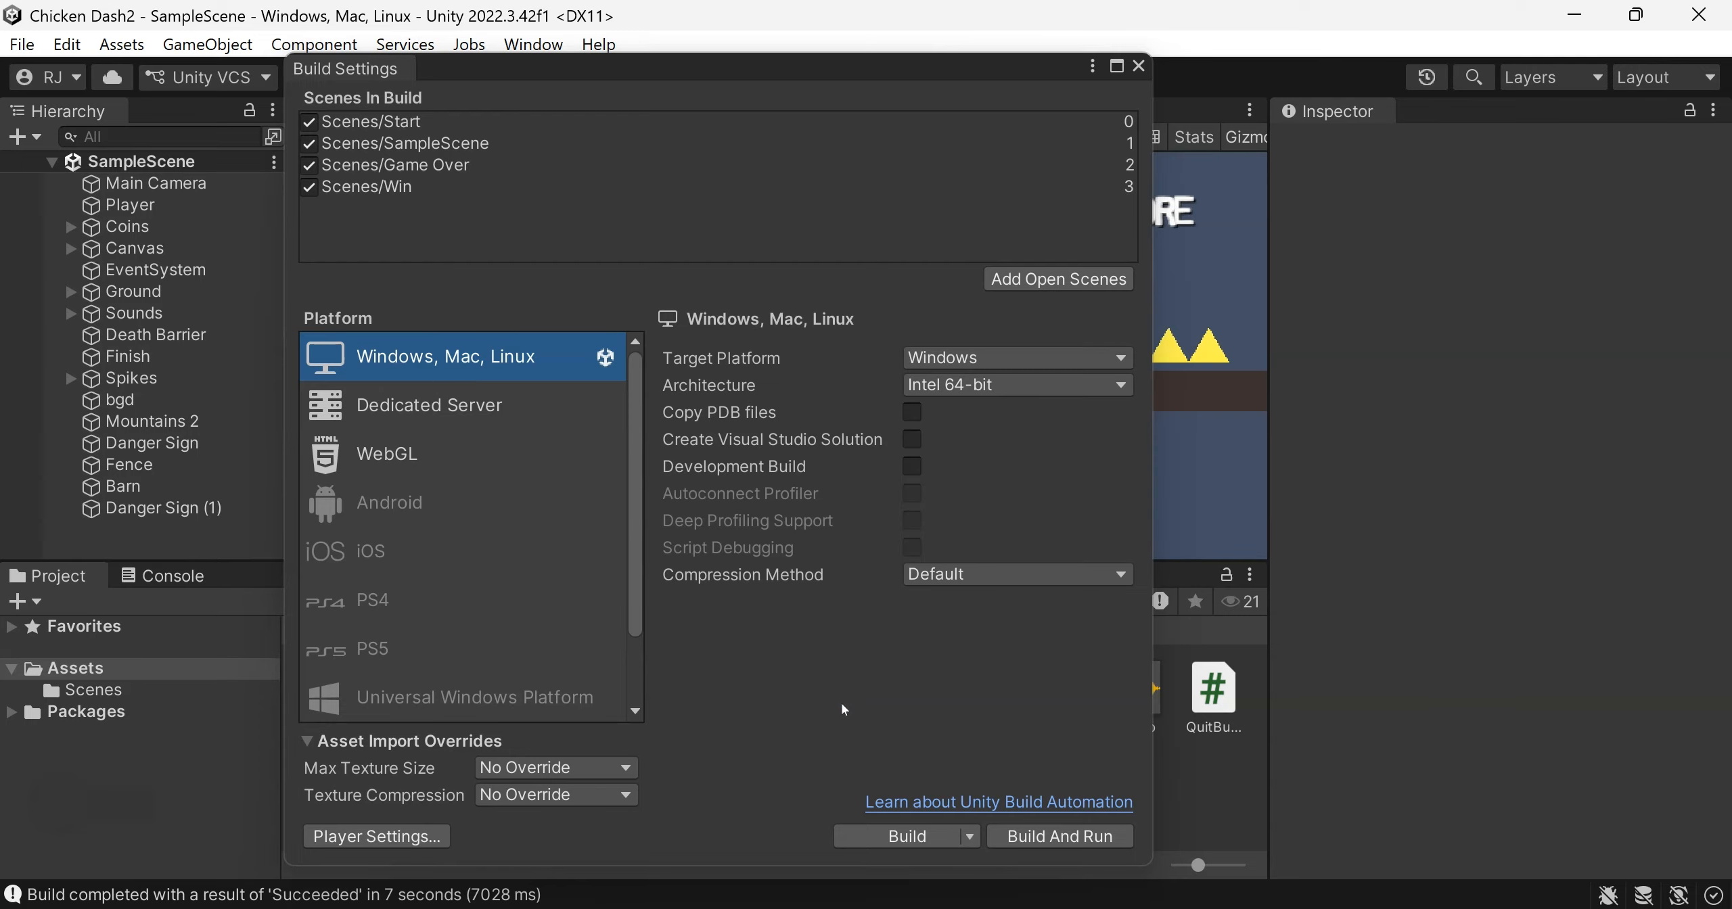
pyautogui.hotkey('alt', 'Tab')
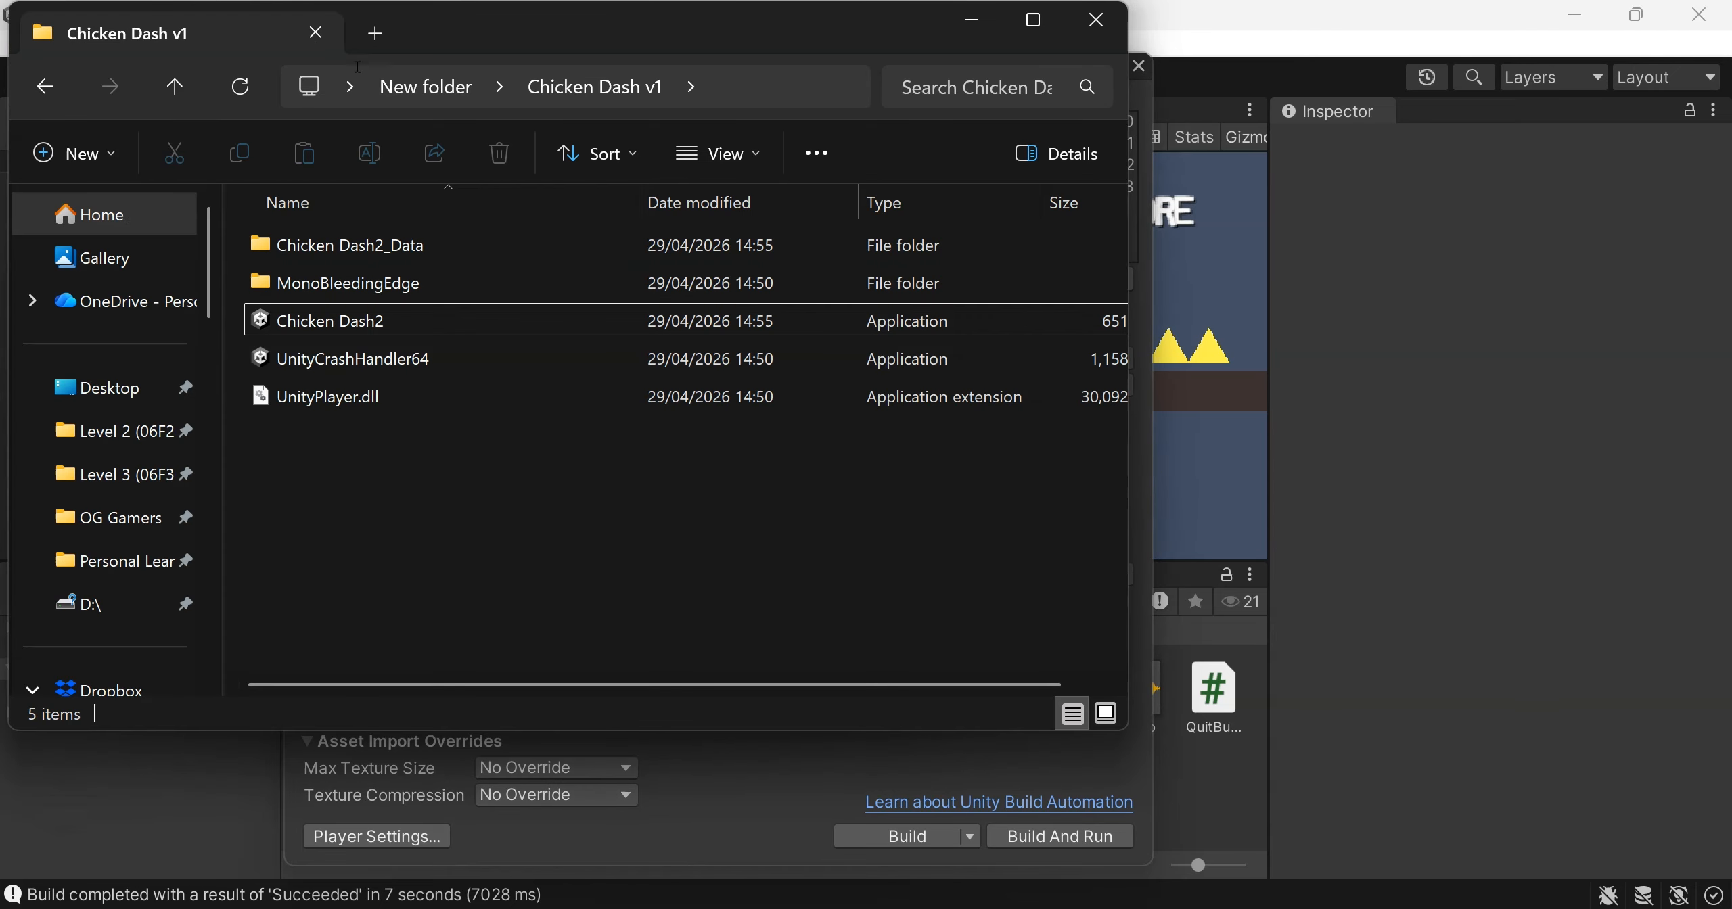
pyautogui.click(178, 84)
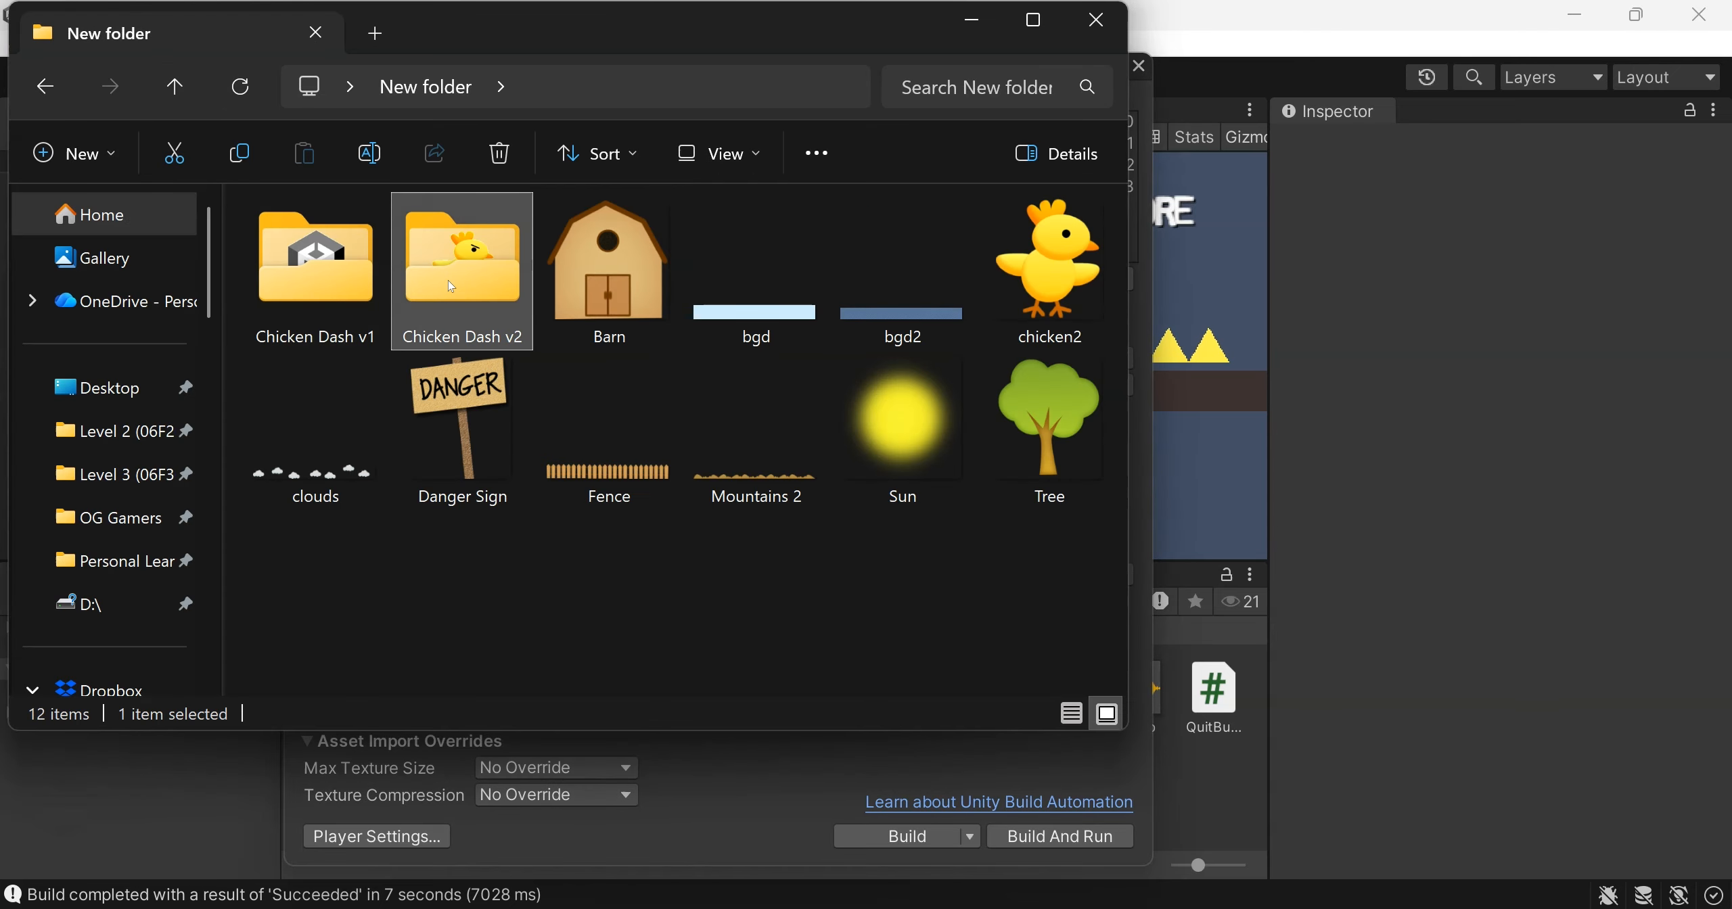
pyautogui.doubleClick(448, 279)
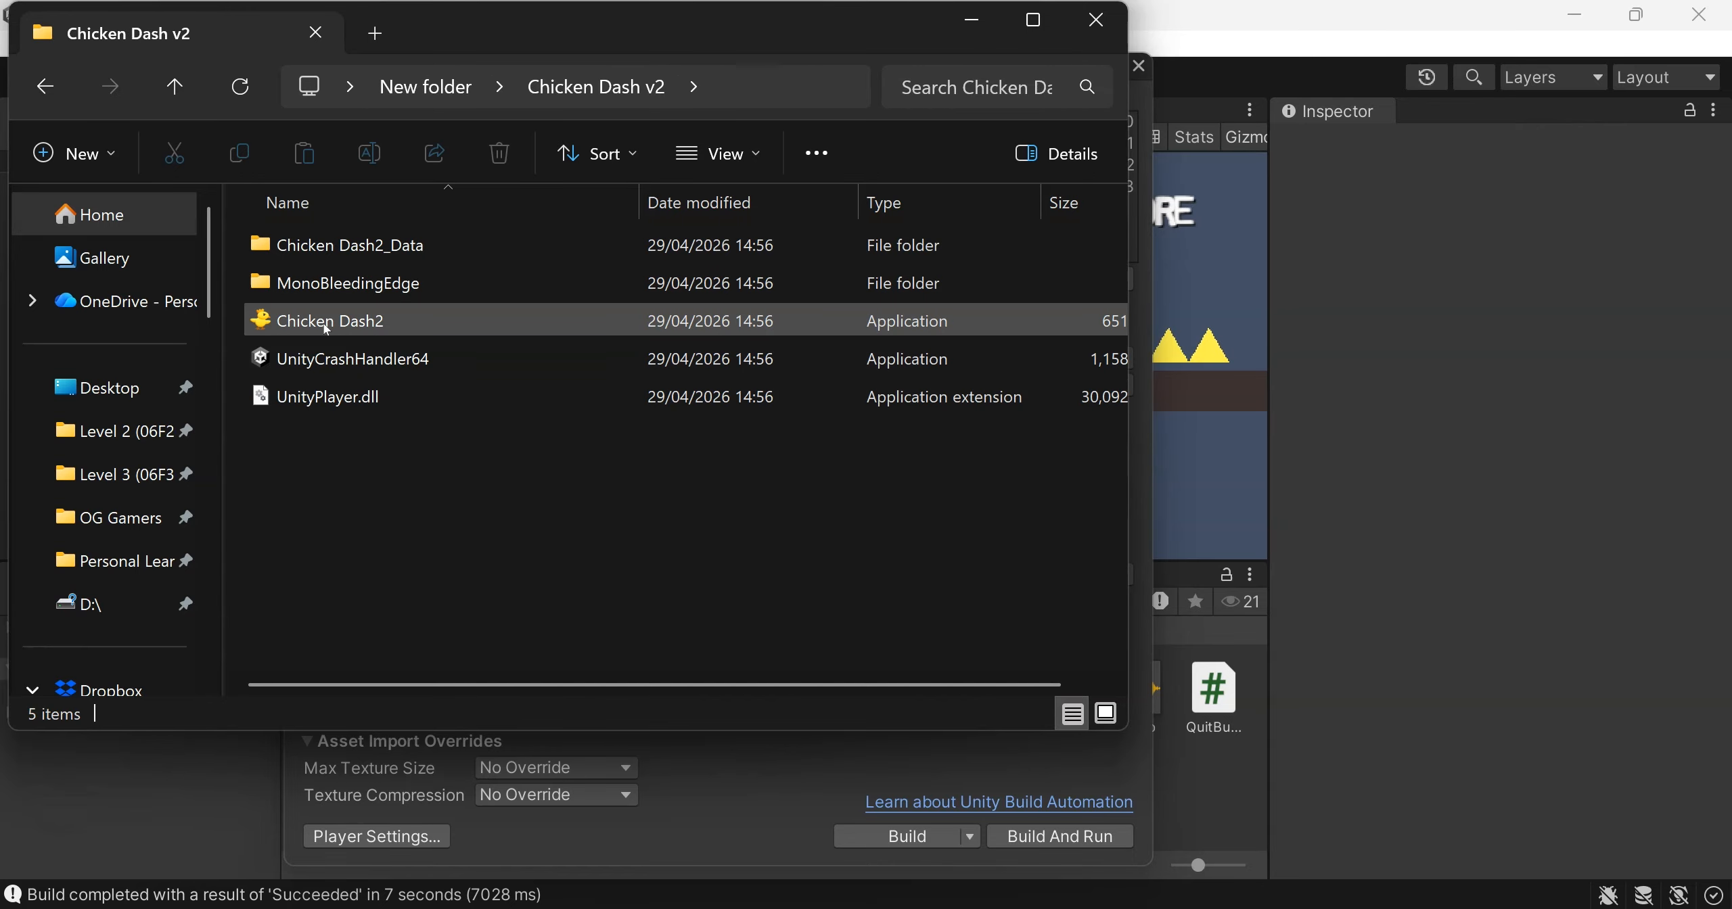